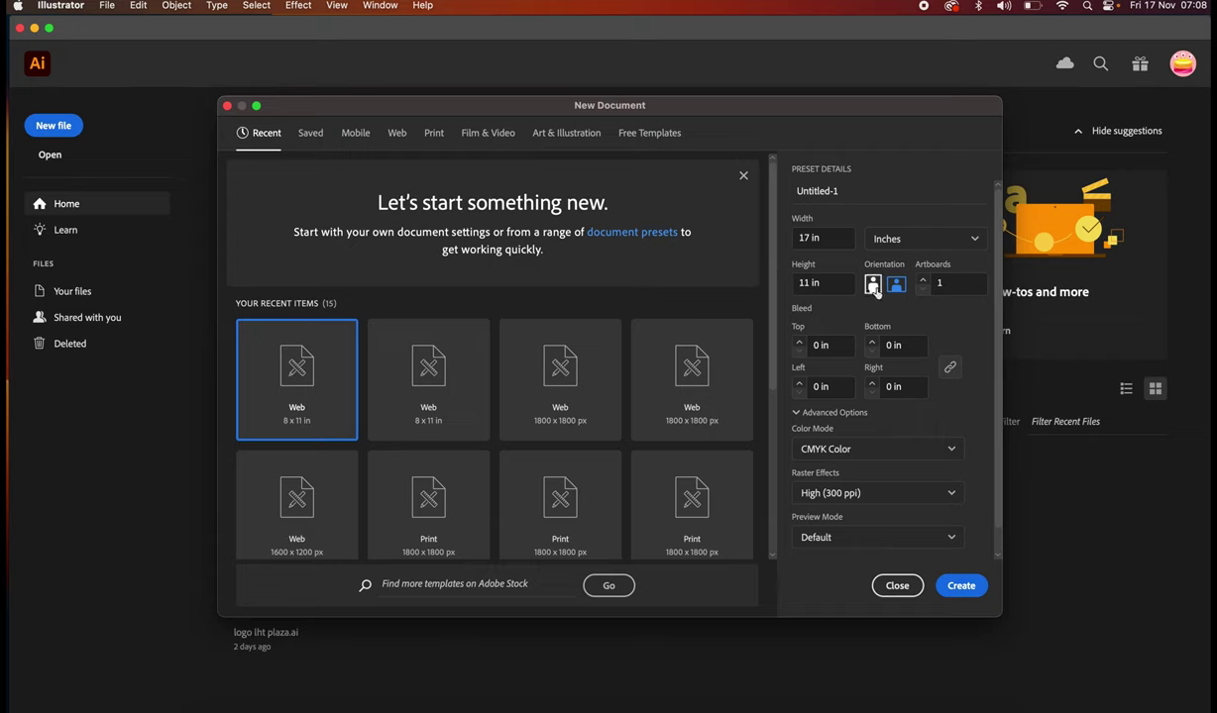
# Create a new document in portrait orientation, 11 in wide by 17 in high, with CMYK color and 300 ppi raster effects
pyautogui.click(872, 285)
pyautogui.click(959, 585)
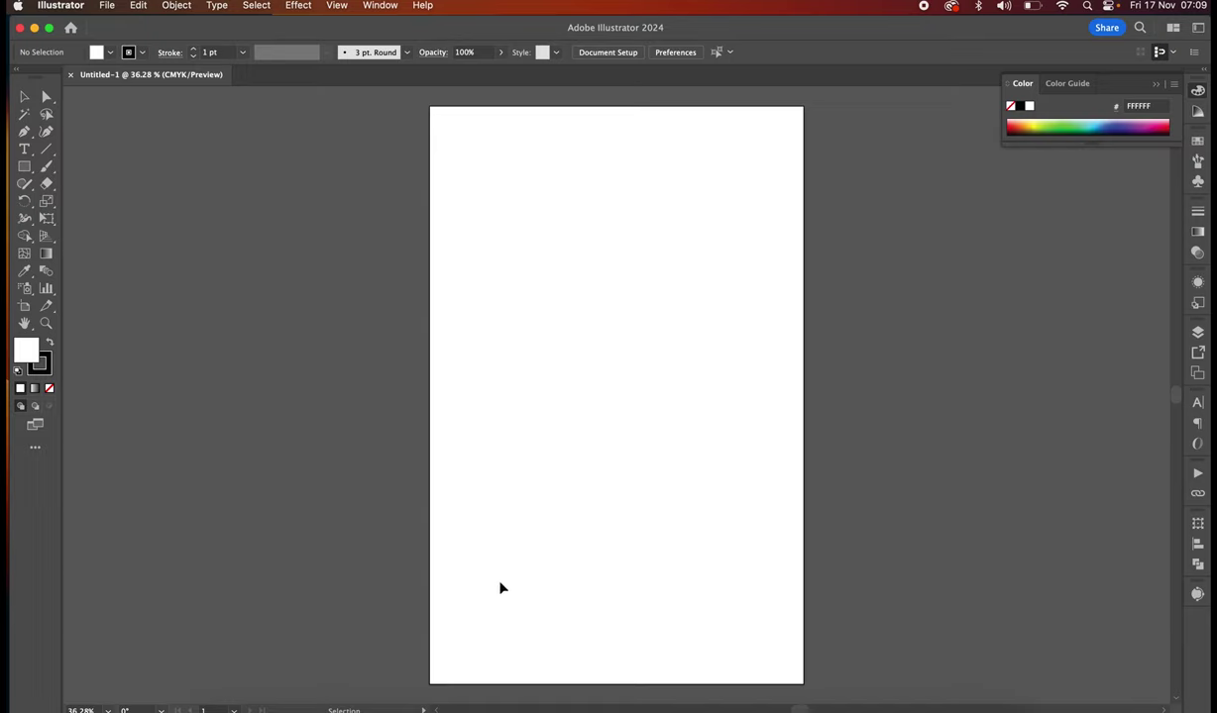
pyautogui.hscroll(-1, 418, 130)
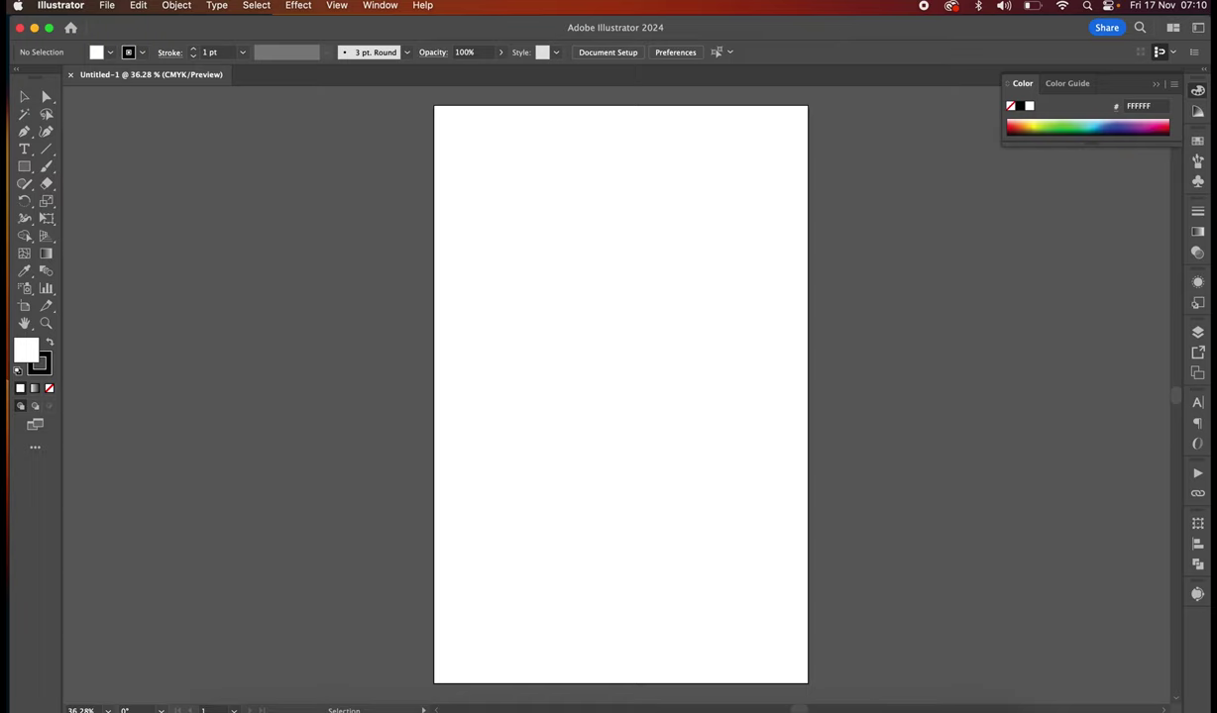
pyautogui.click(25, 131)
pyautogui.click(25, 149)
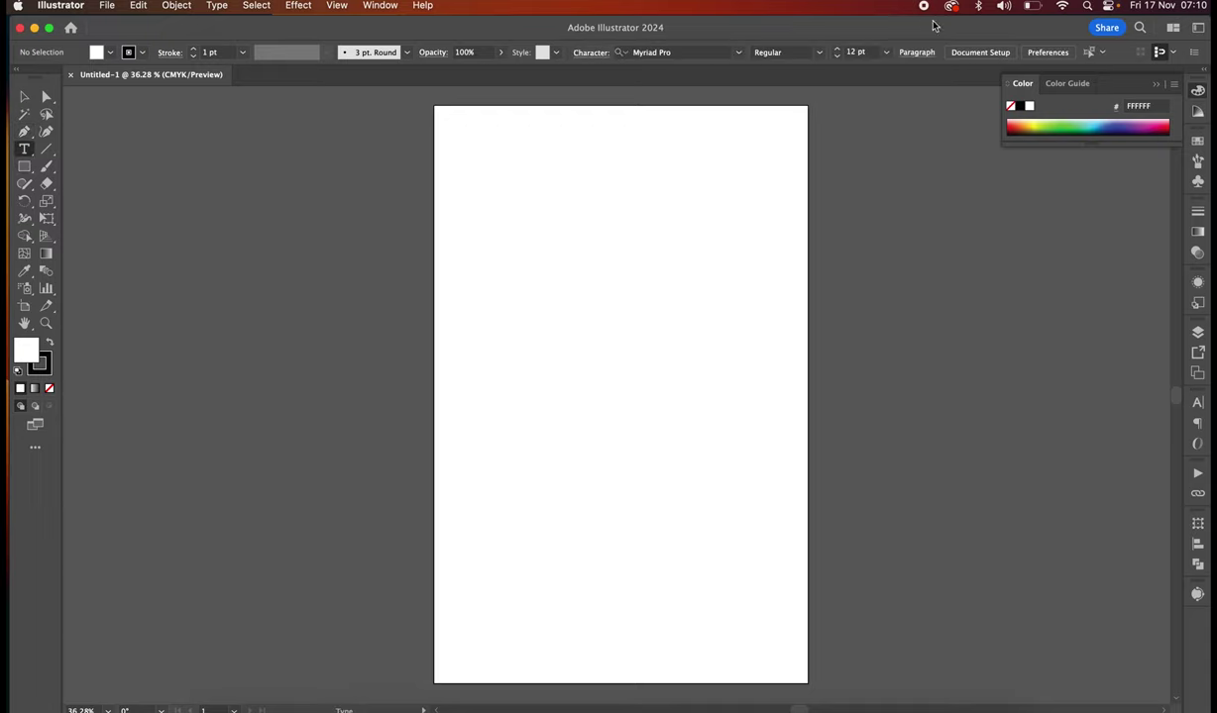
pyautogui.click(45, 256)
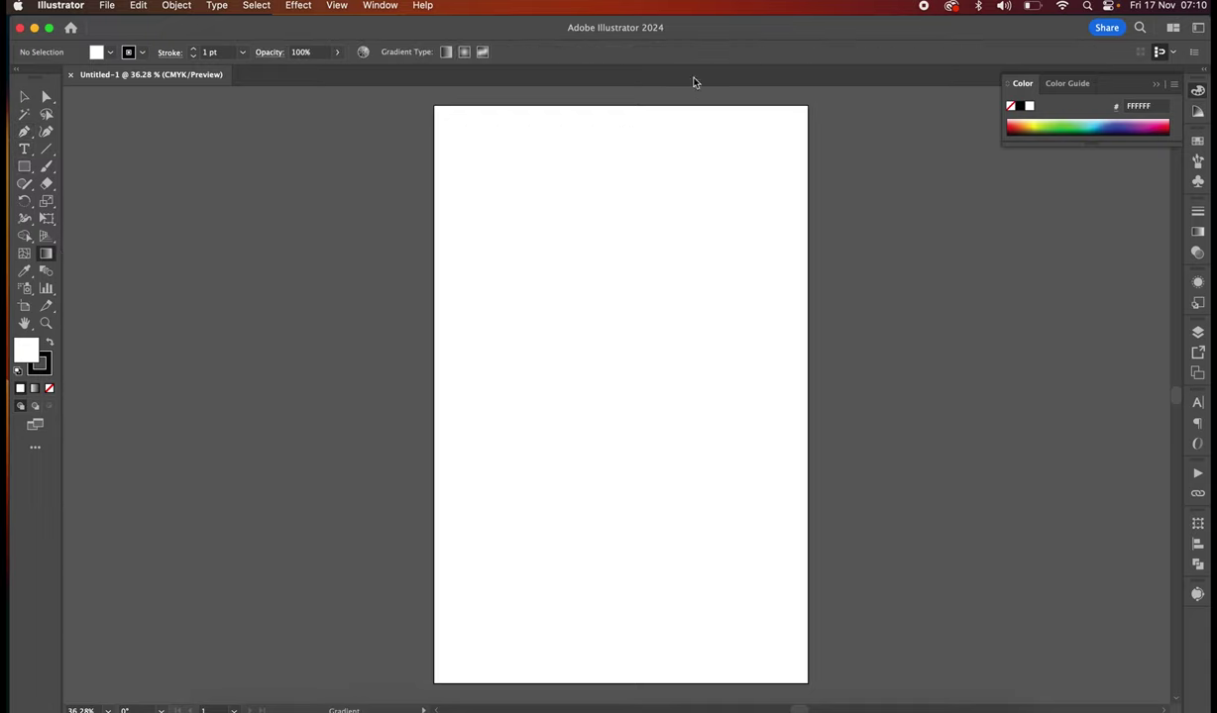
pyautogui.click(33, 96)
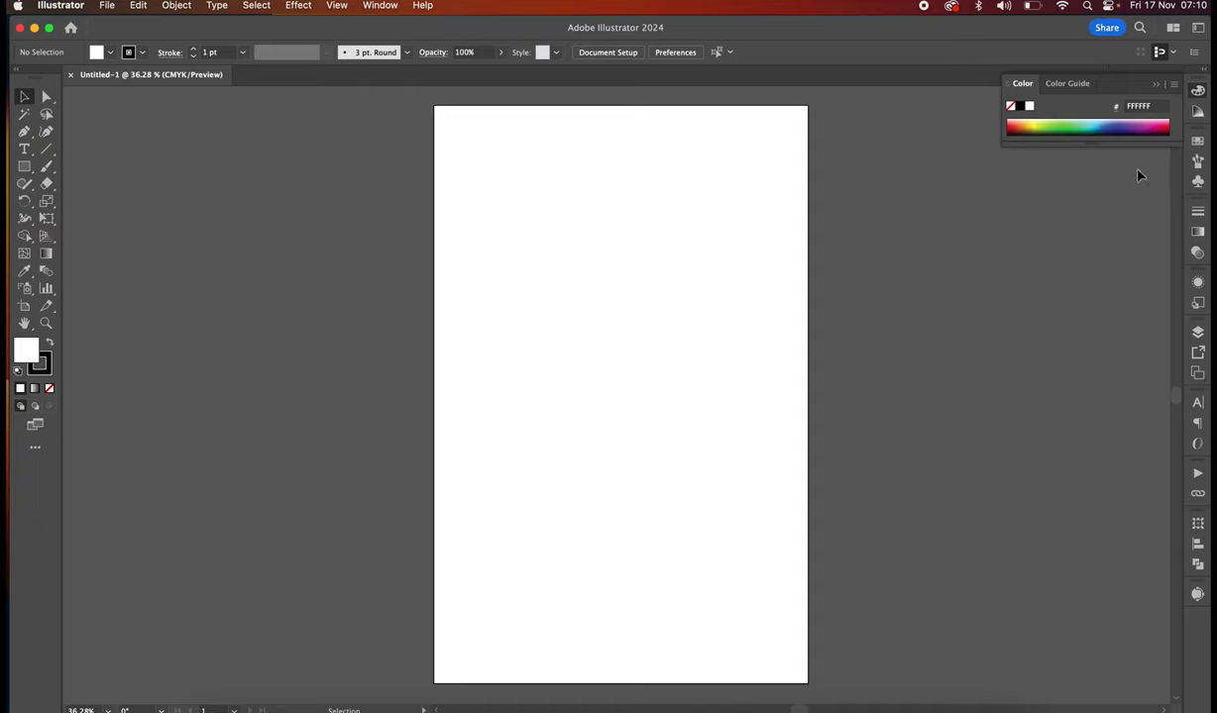
# Try the Essentials workspace and return to Essentials Classic
pyautogui.click(383, 7)
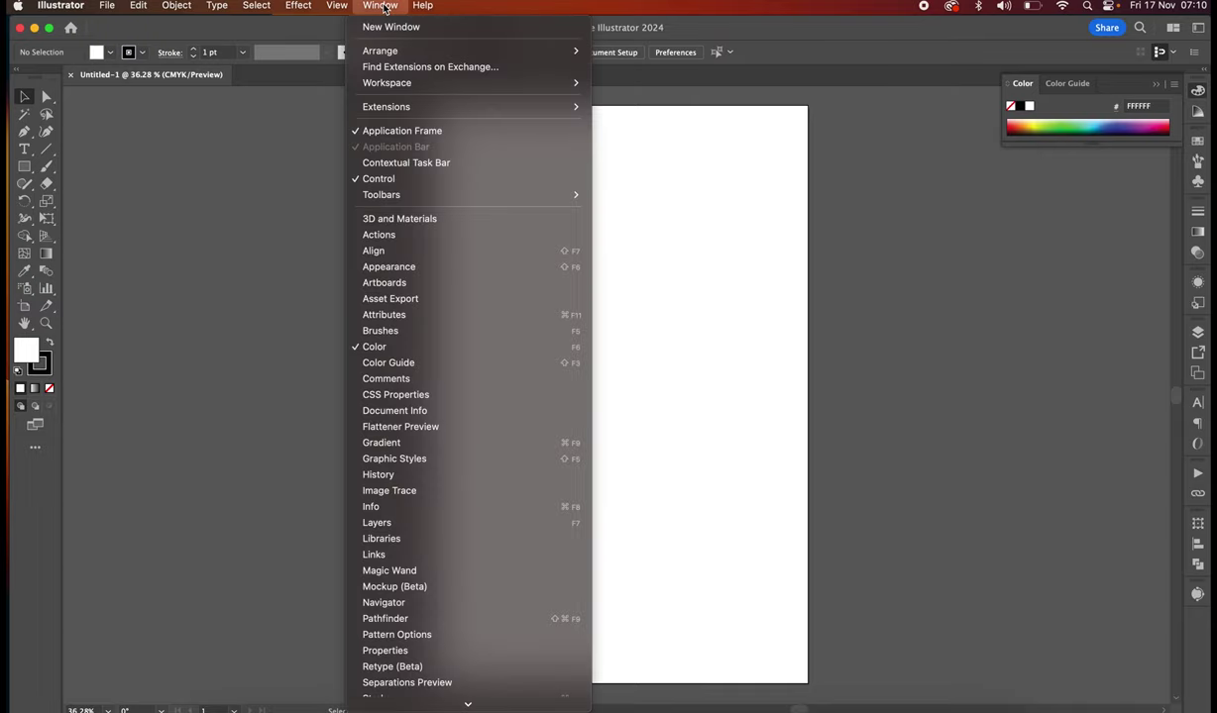
pyautogui.moveTo(426, 83)
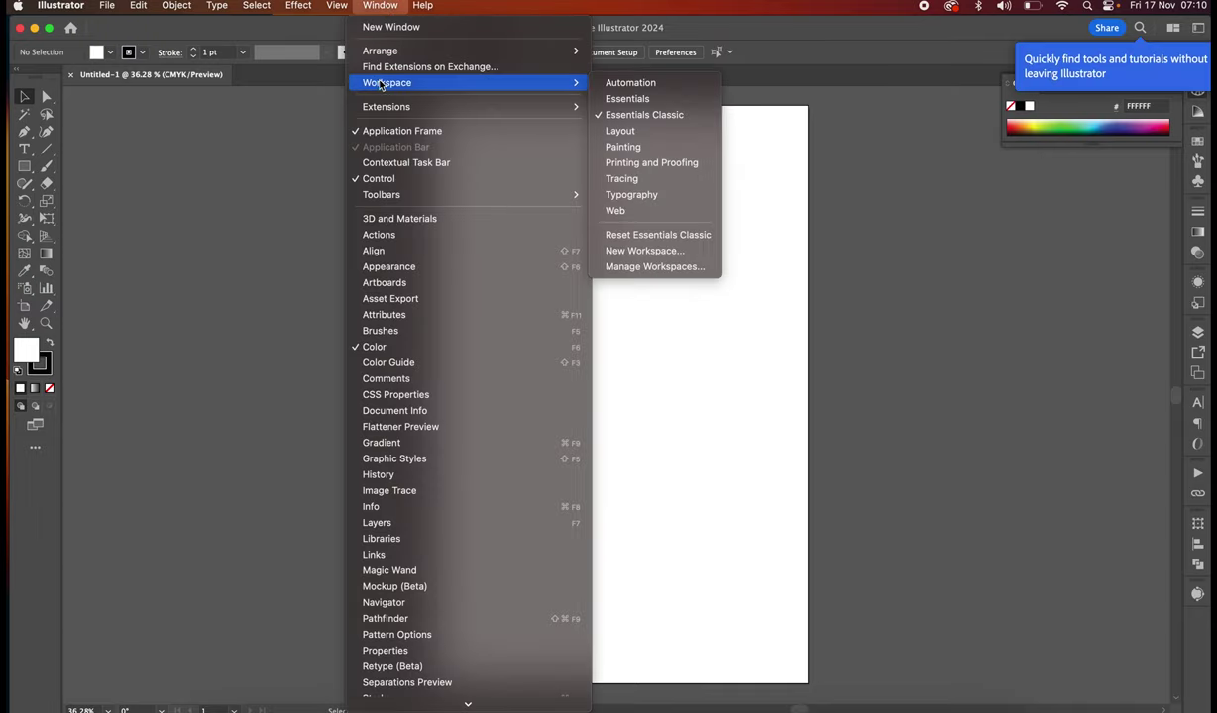
pyautogui.click(687, 101)
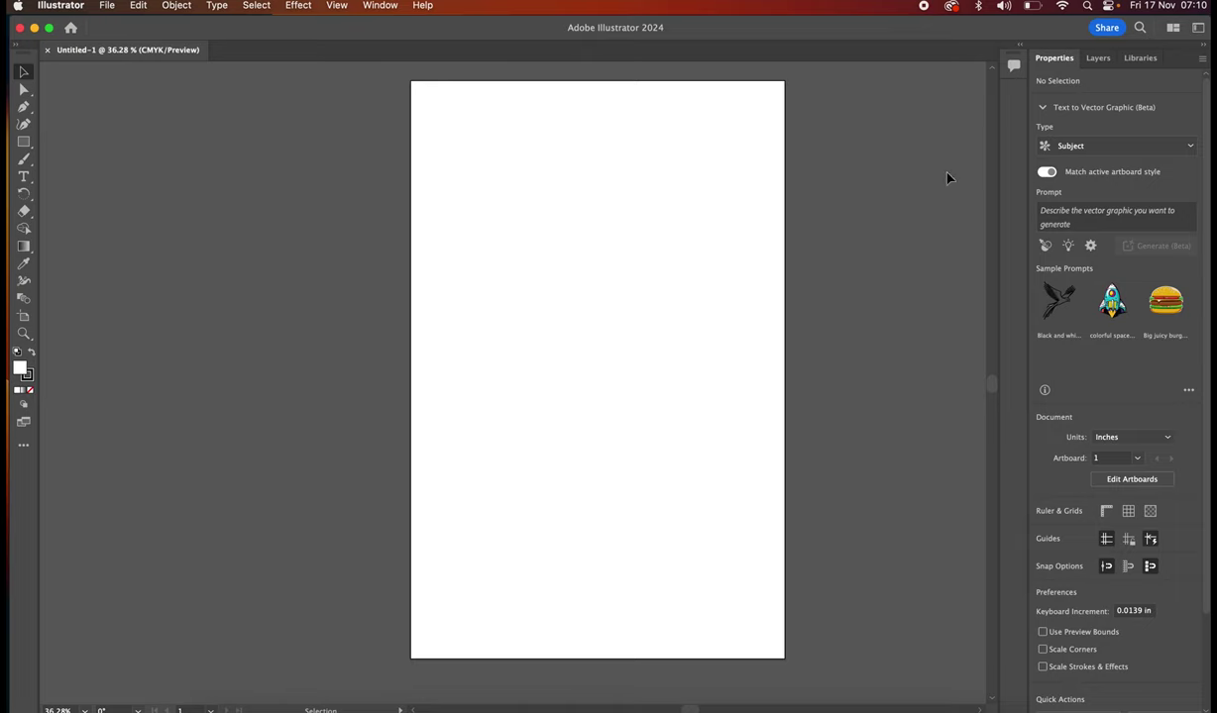
pyautogui.click(393, 7)
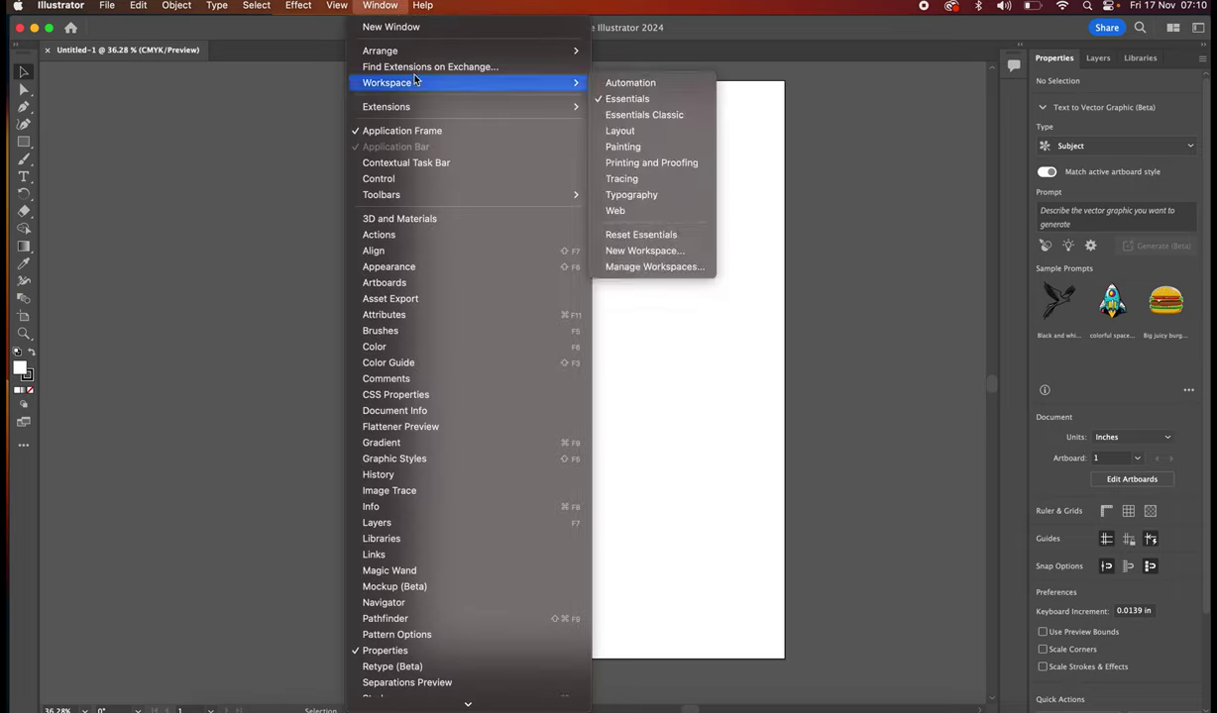
pyautogui.click(667, 117)
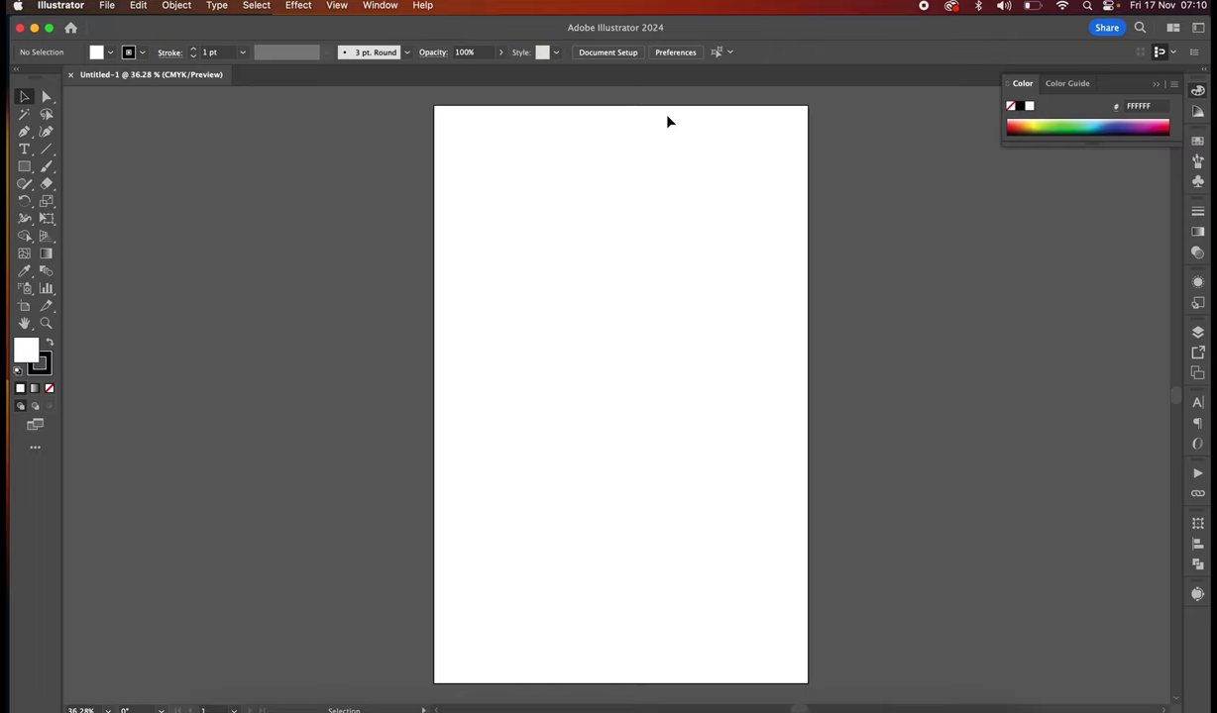
# Start saving the document under a new name and choose the COMP AP 1 1130 folder inside unitec as its location
pyautogui.click(107, 6)
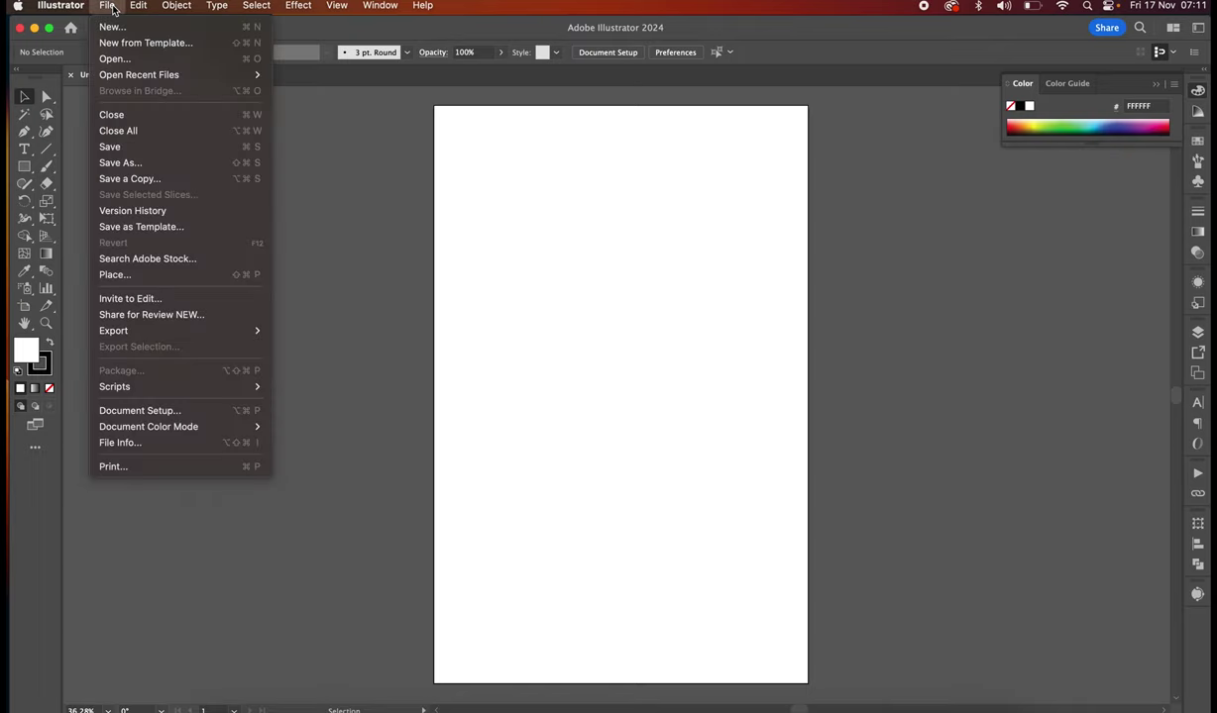
pyautogui.click(146, 164)
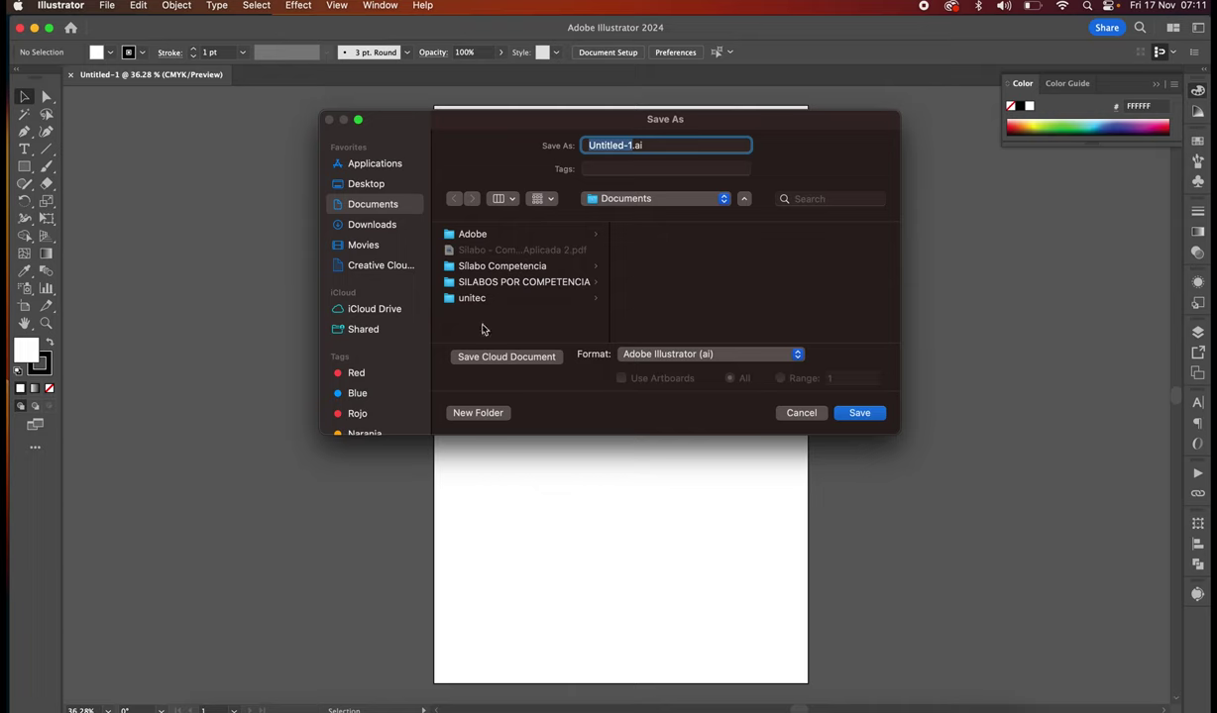
pyautogui.click(477, 294)
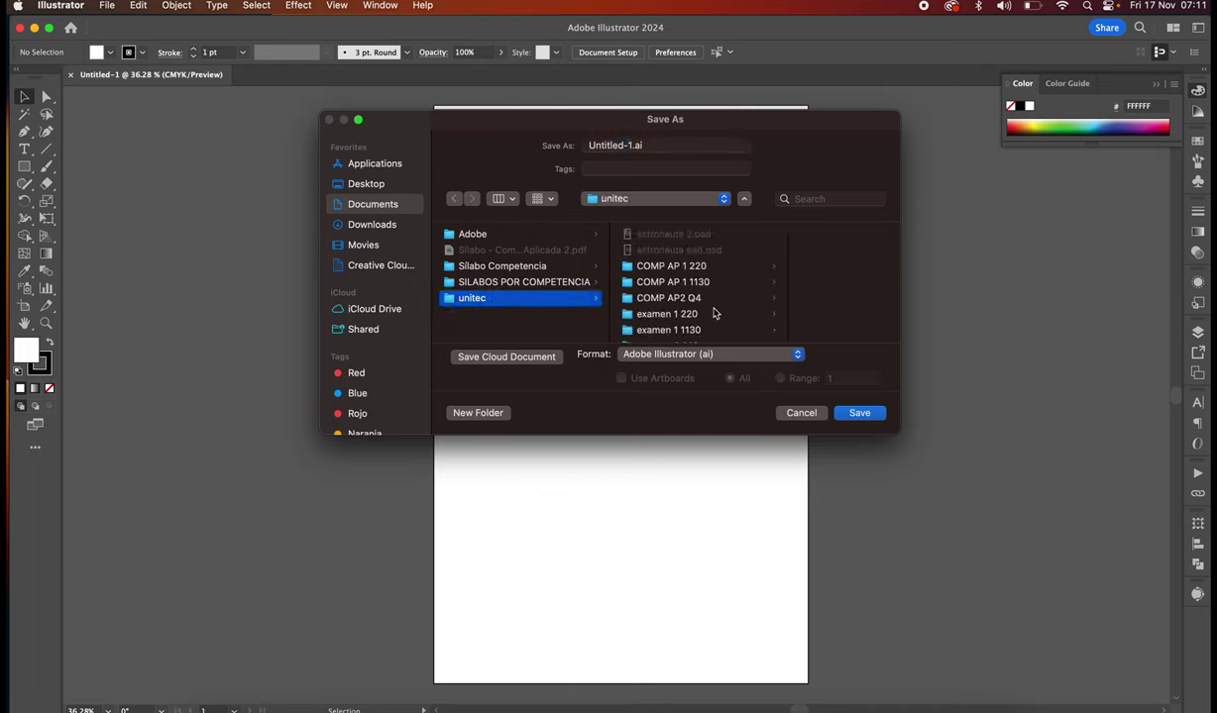
pyautogui.click(668, 281)
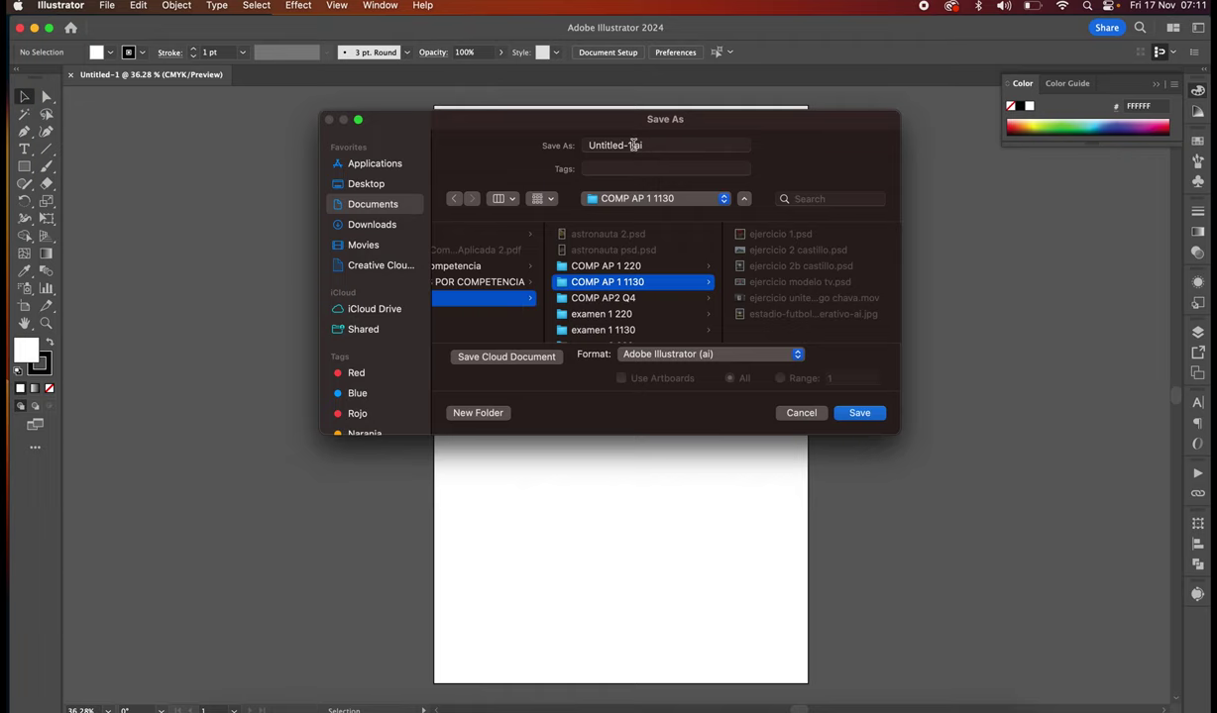
# Name the file "ejercicio pantalla", keep the Adobe Illustrator (ai) format and save it
pyautogui.moveTo(633, 145); pyautogui.dragTo(543, 143)
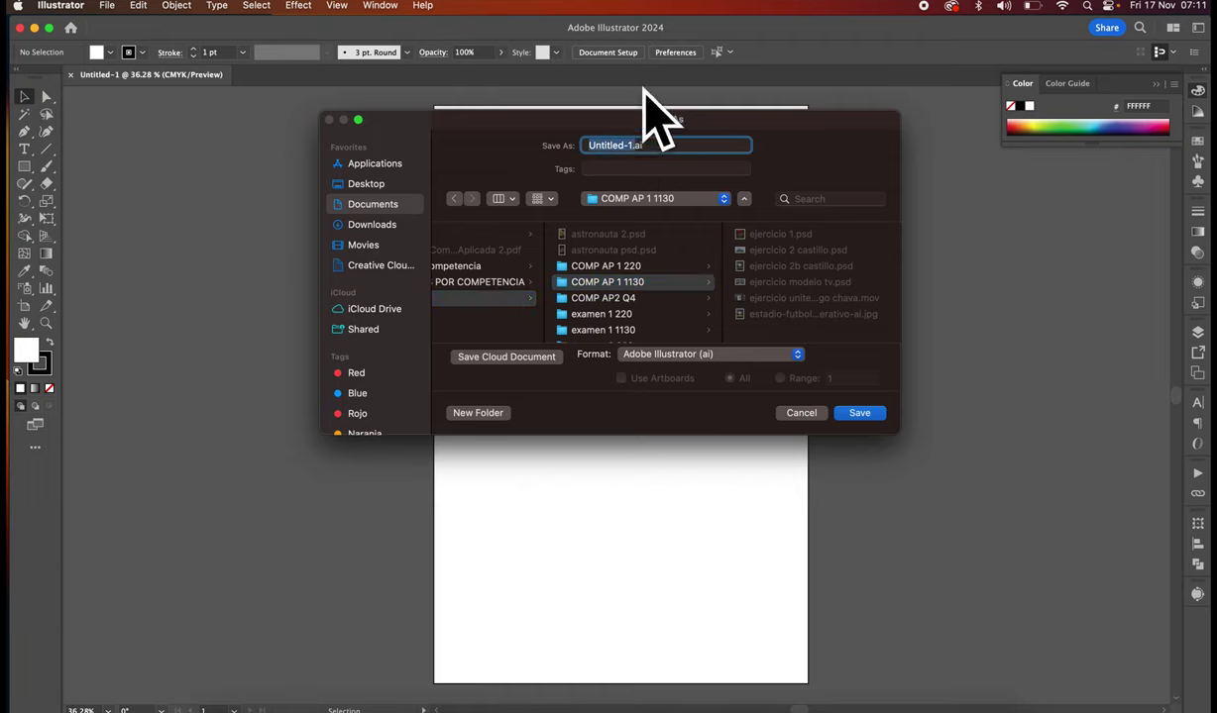
pyautogui.moveTo(633, 144); pyautogui.dragTo(511, 147)
pyautogui.write('ejerc')
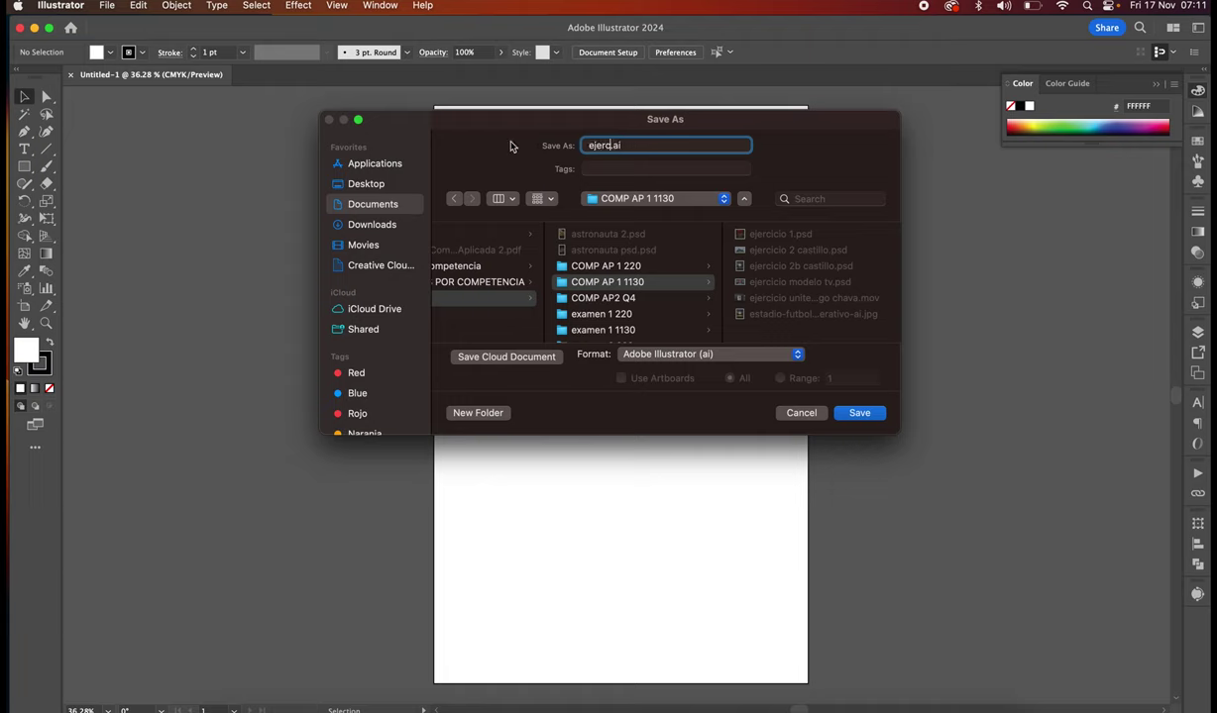
pyautogui.write('icio pantalla')
pyautogui.click(685, 355)
pyautogui.click(688, 356)
pyautogui.click(722, 356)
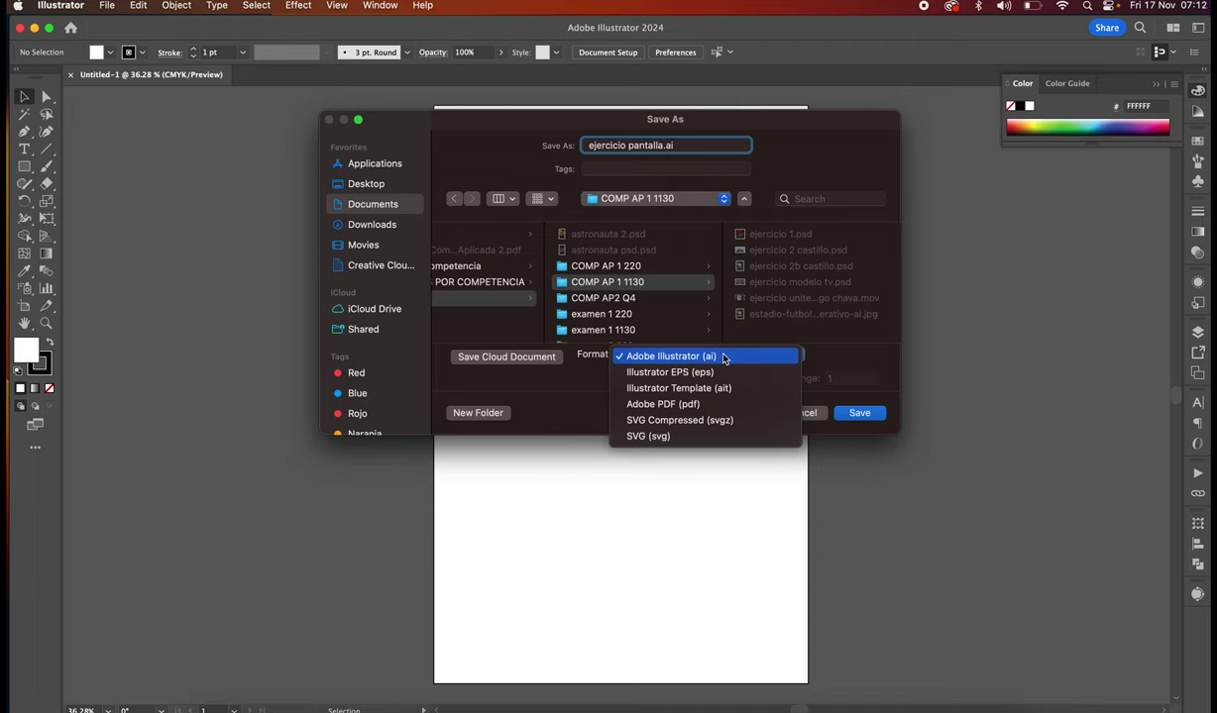
pyautogui.click(723, 357)
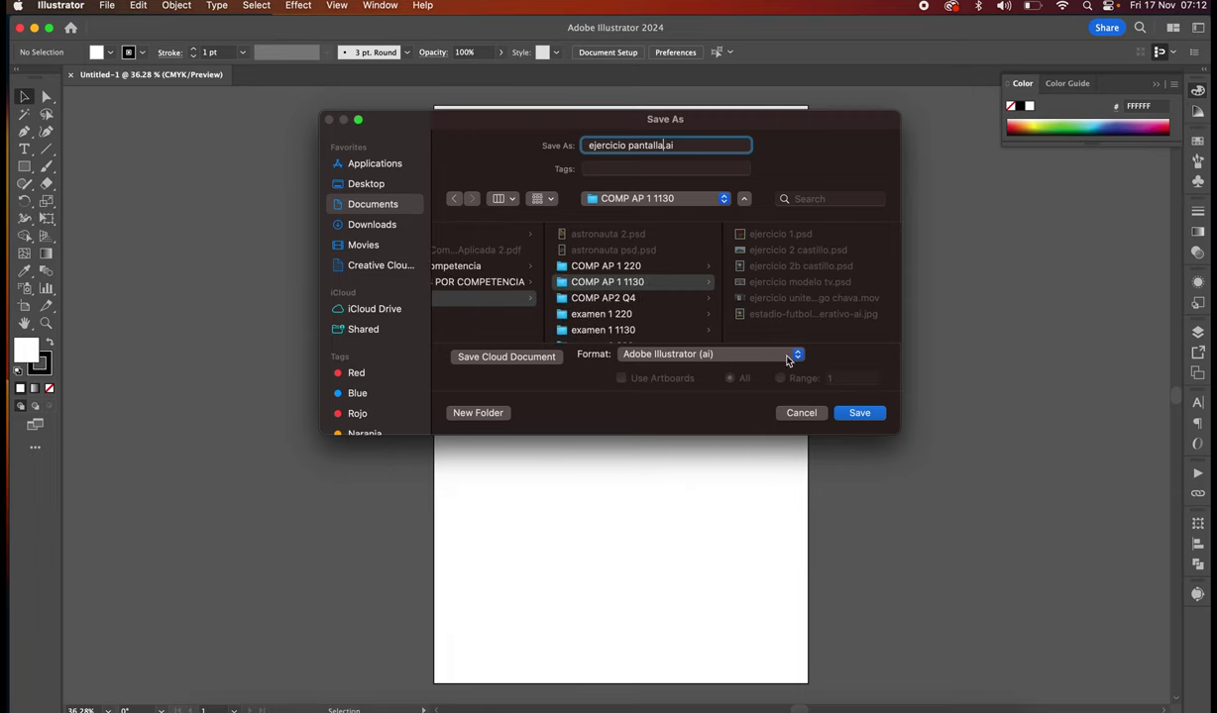
pyautogui.click(859, 413)
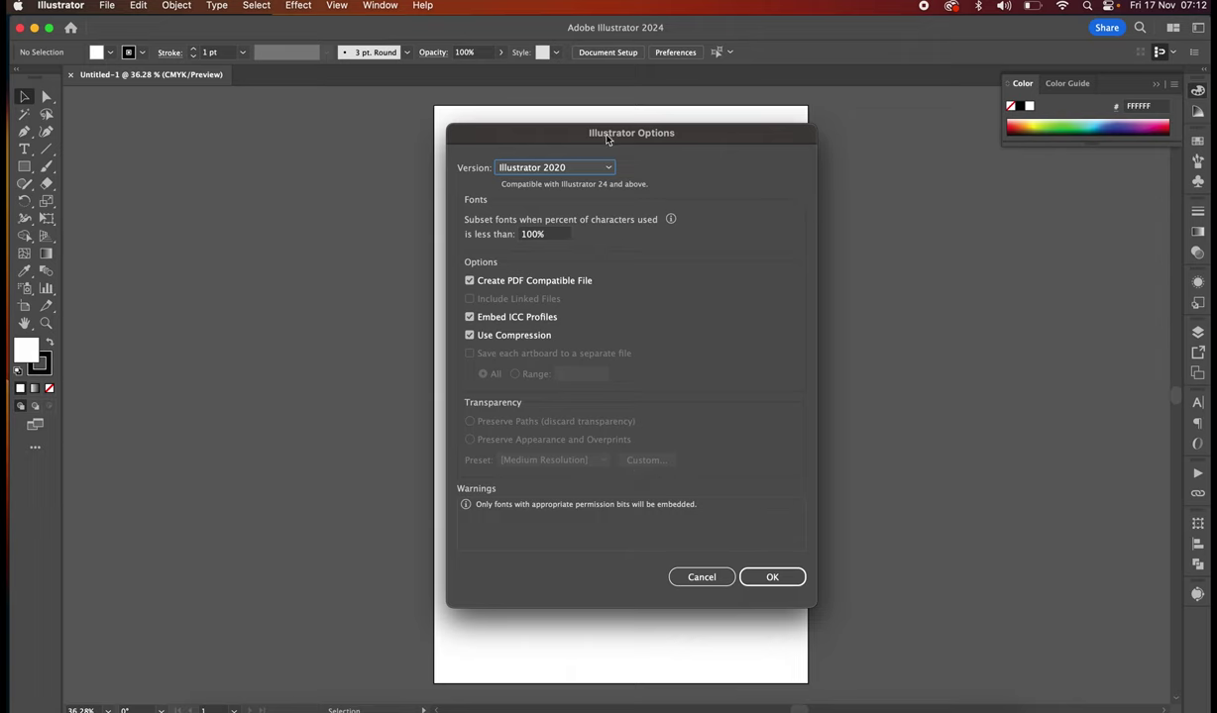
# Review the available file versions, keep Illustrator 2020 and accept the Illustrator save options
pyautogui.click(560, 167)
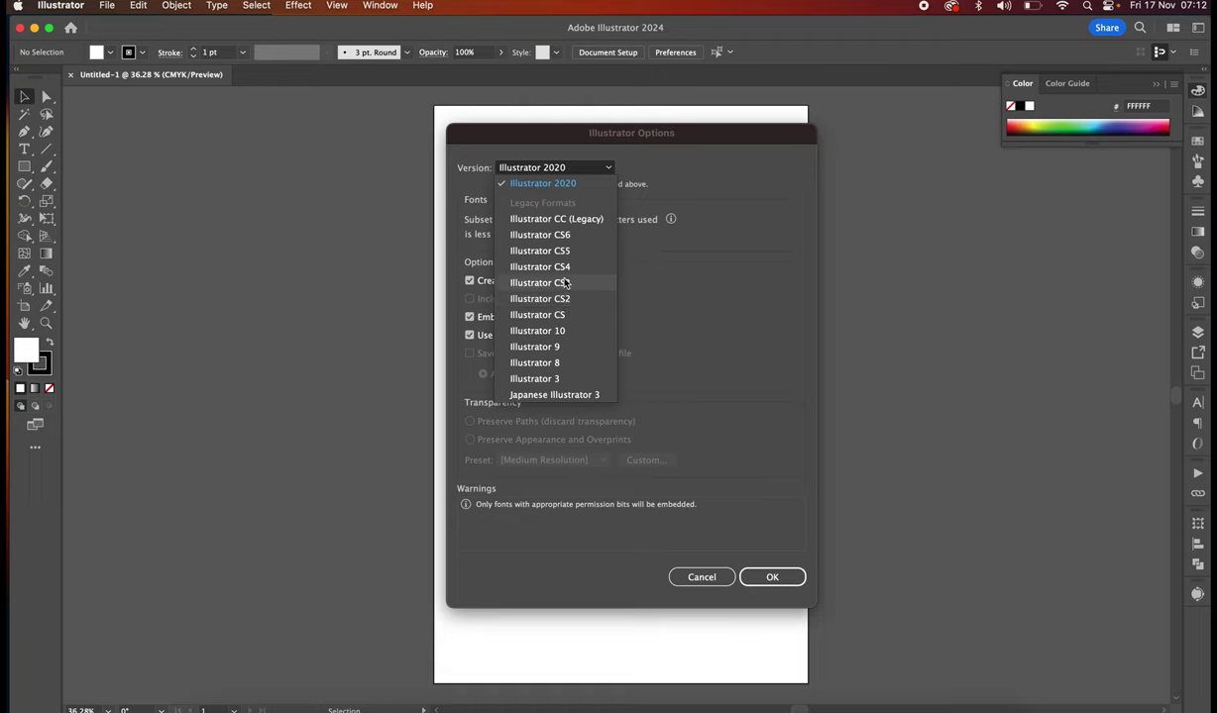
pyautogui.click(659, 149)
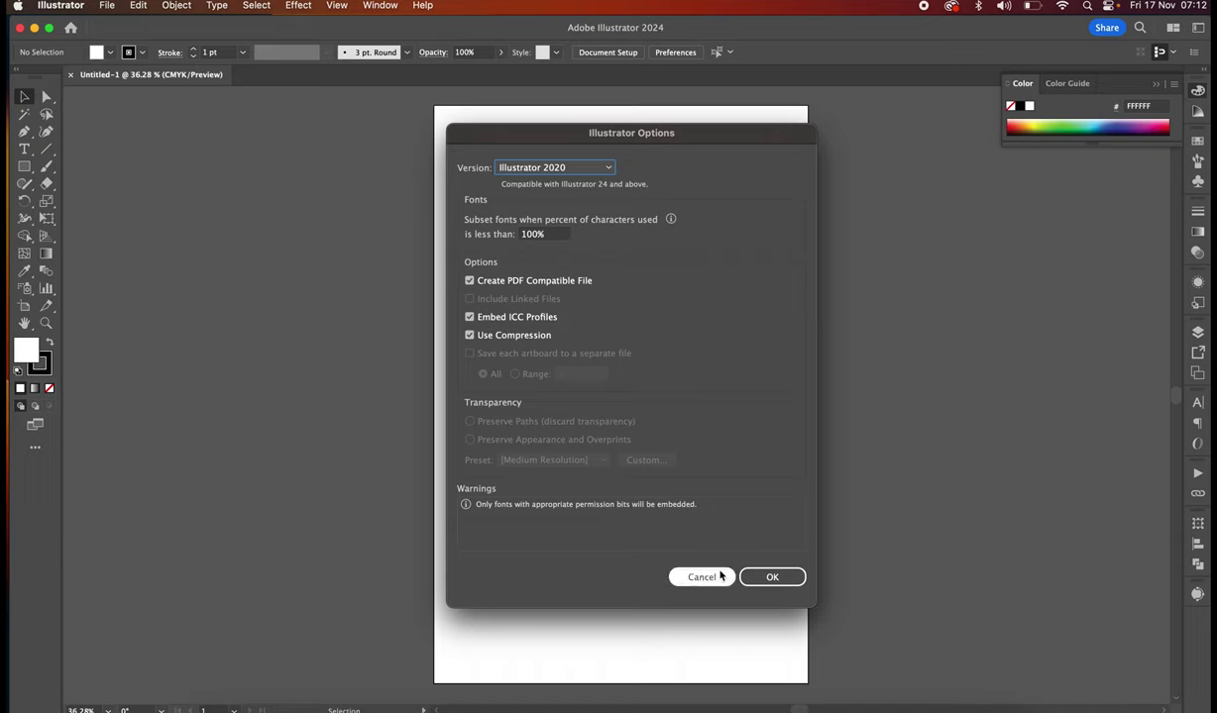
pyautogui.click(772, 576)
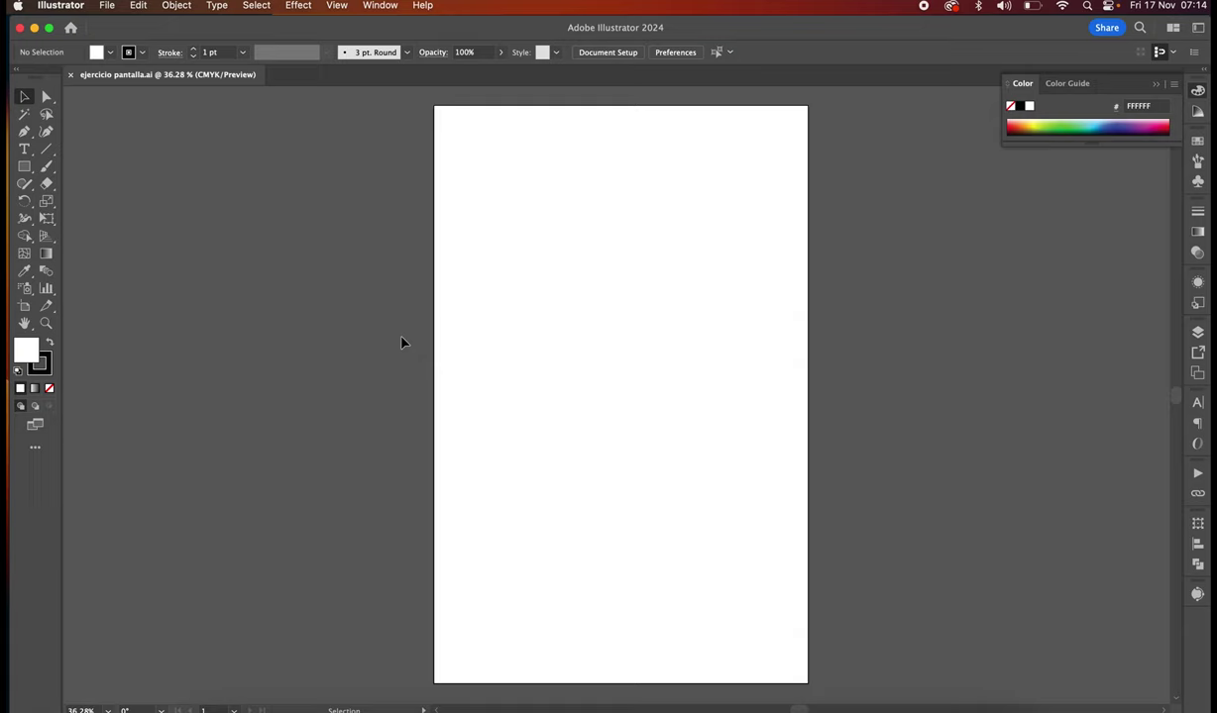
pyautogui.click(25, 168)
pyautogui.click(25, 170)
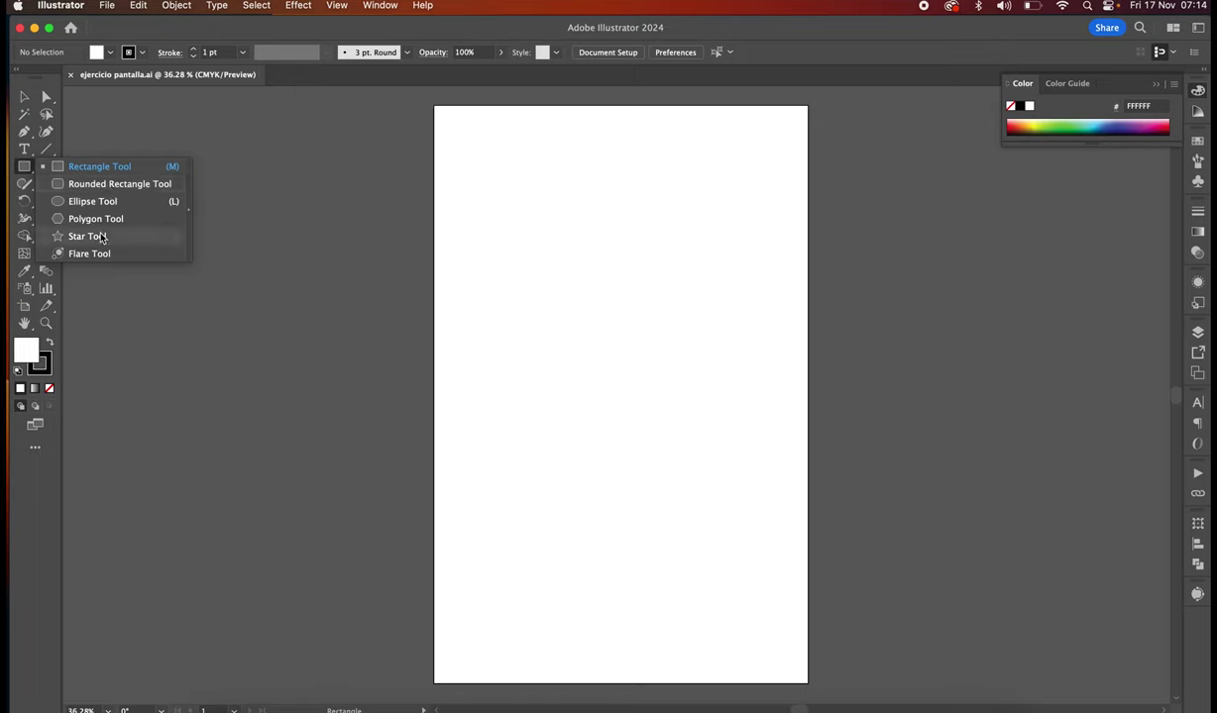
pyautogui.click(25, 171)
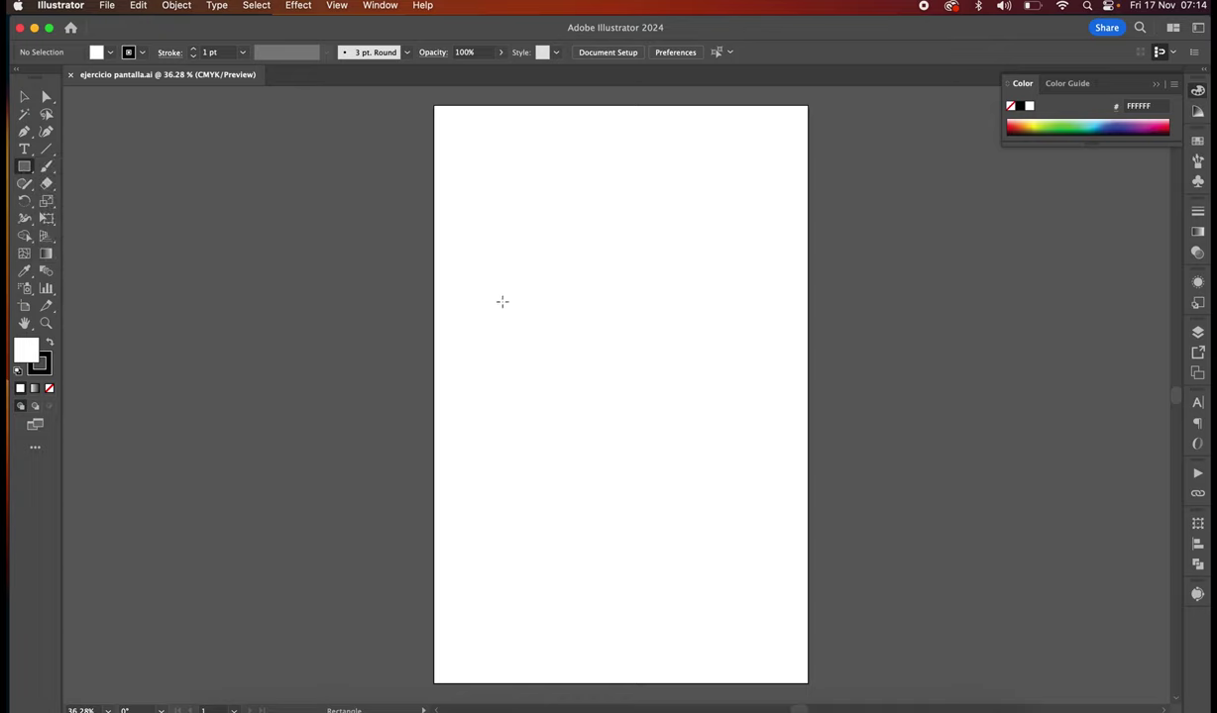
# Zoom in and out over the blank artboard with the Zoom tool, finishing at 66.67% magnification
pyautogui.click(46, 323)
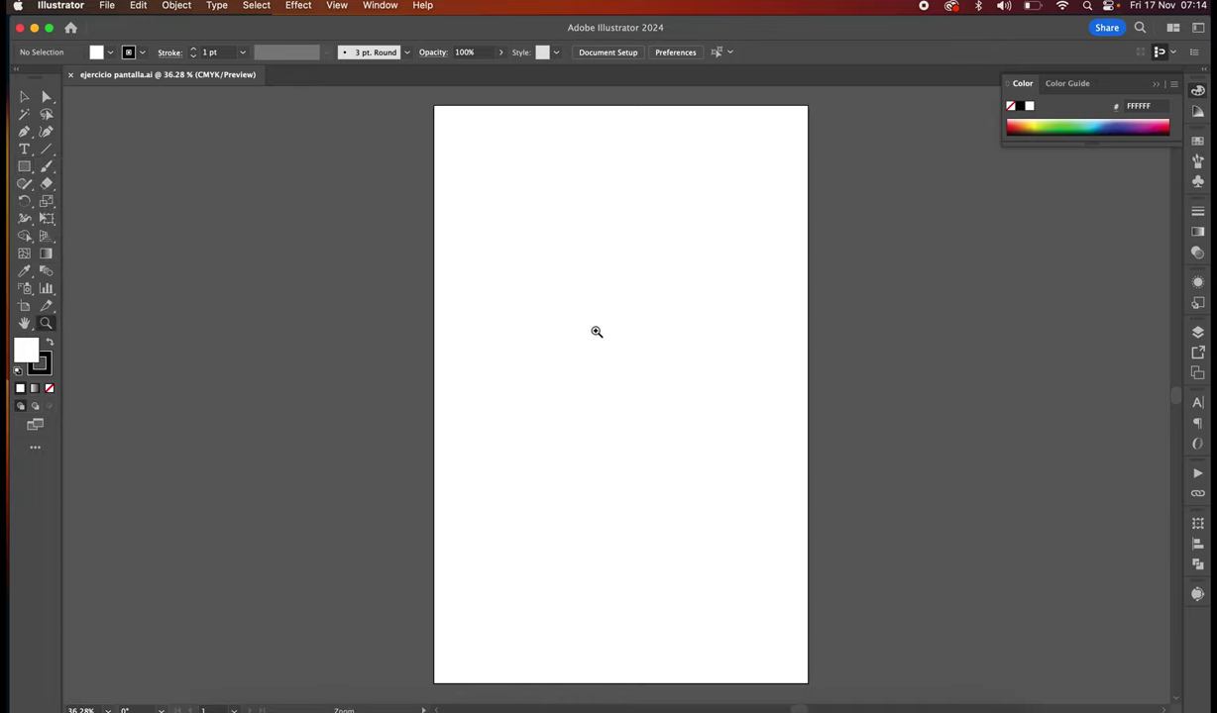
pyautogui.moveTo(597, 332); pyautogui.dragTo(735, 375)
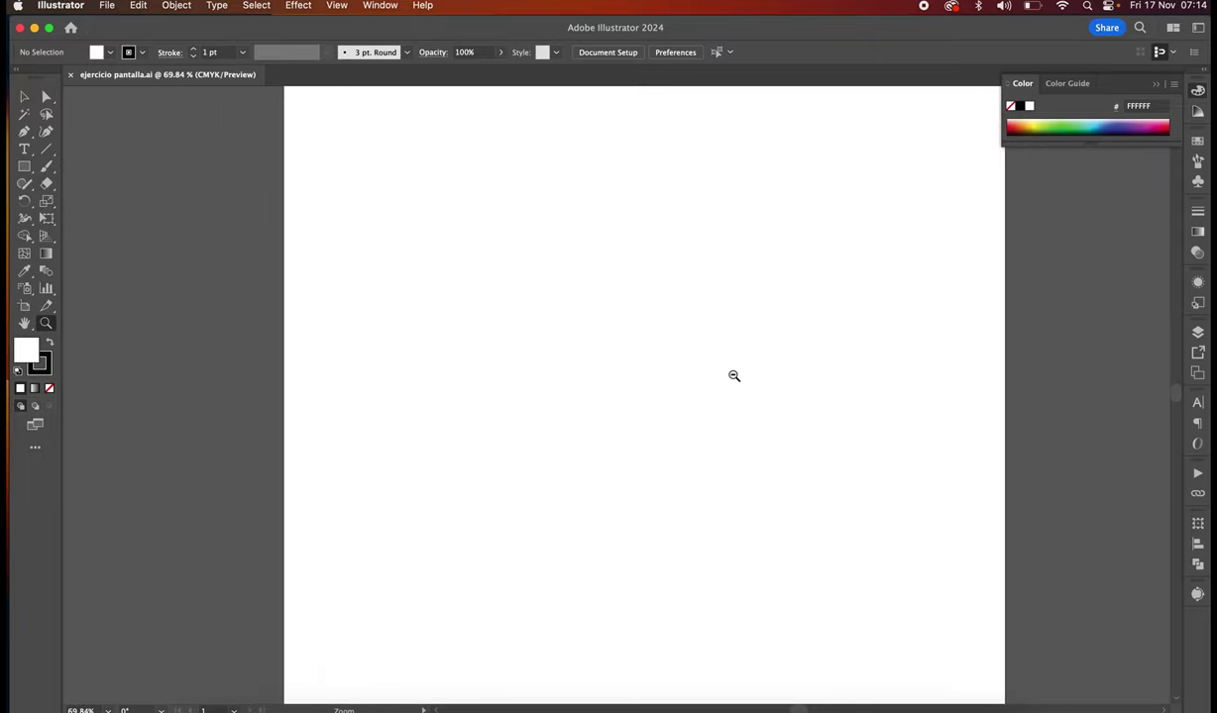
pyautogui.moveTo(646, 323); pyautogui.dragTo(532, 307)
pyautogui.keyDown('alt'); pyautogui.click(743, 421); pyautogui.keyUp('alt')
pyautogui.keyDown('alt'); pyautogui.click(777, 427); pyautogui.keyUp('alt')
pyautogui.moveTo(483, 345); pyautogui.dragTo(590, 359)
pyautogui.moveTo(520, 319); pyautogui.dragTo(337, 266)
pyautogui.rightClick(476, 297)
pyautogui.click(476, 296)
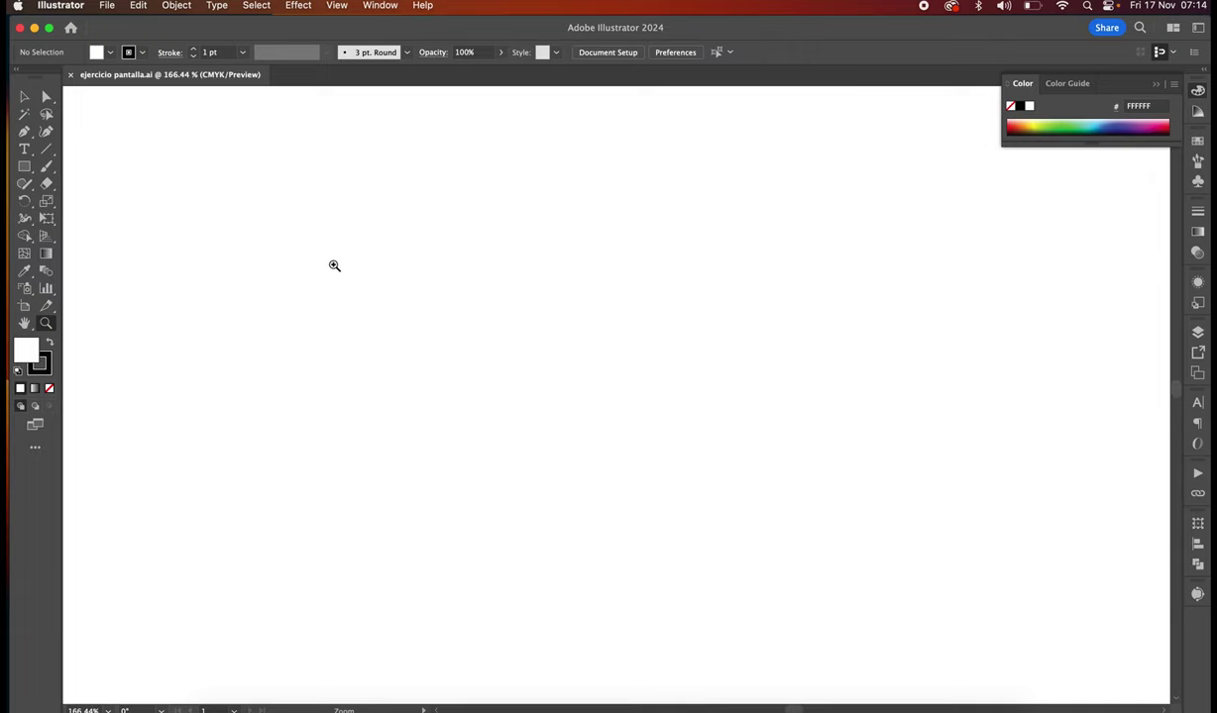
pyautogui.keyDown('alt'); pyautogui.click(513, 344); pyautogui.keyUp('alt')
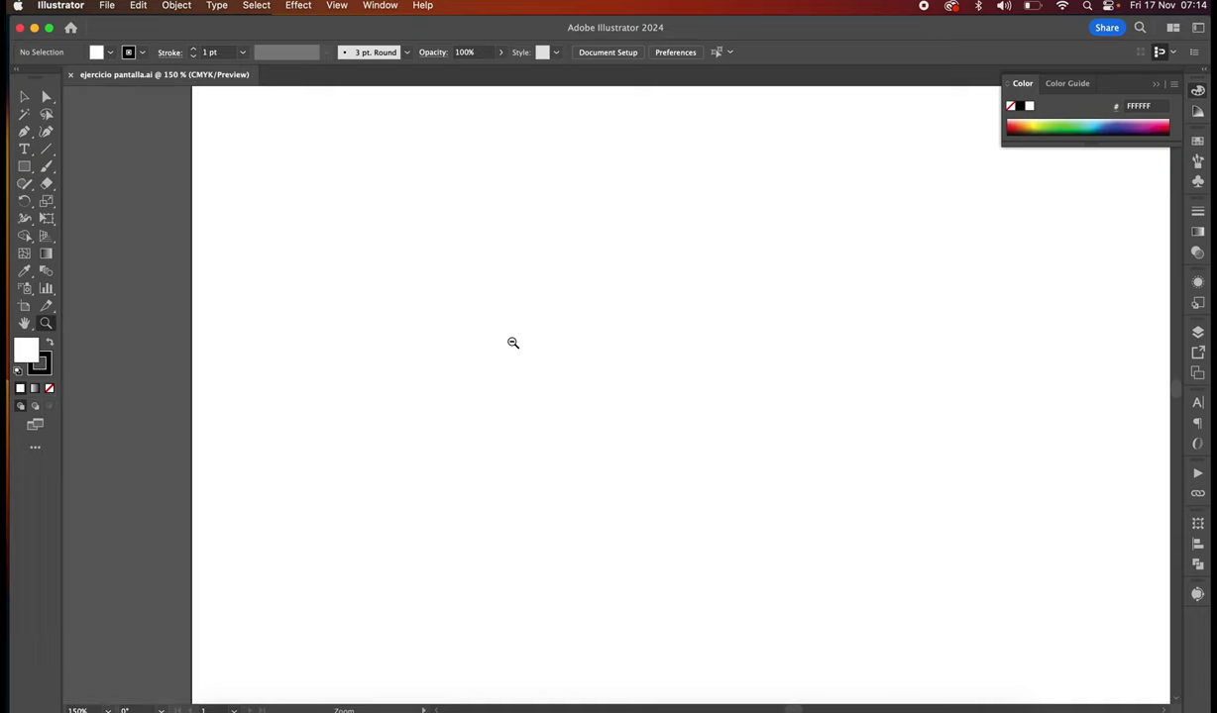
pyautogui.keyDown('alt'); pyautogui.click(583, 367); pyautogui.keyUp('alt')
pyautogui.keyDown('alt'); pyautogui.click(785, 399); pyautogui.keyUp('alt')
pyautogui.keyDown('alt'); pyautogui.click(584, 501); pyautogui.keyUp('alt')
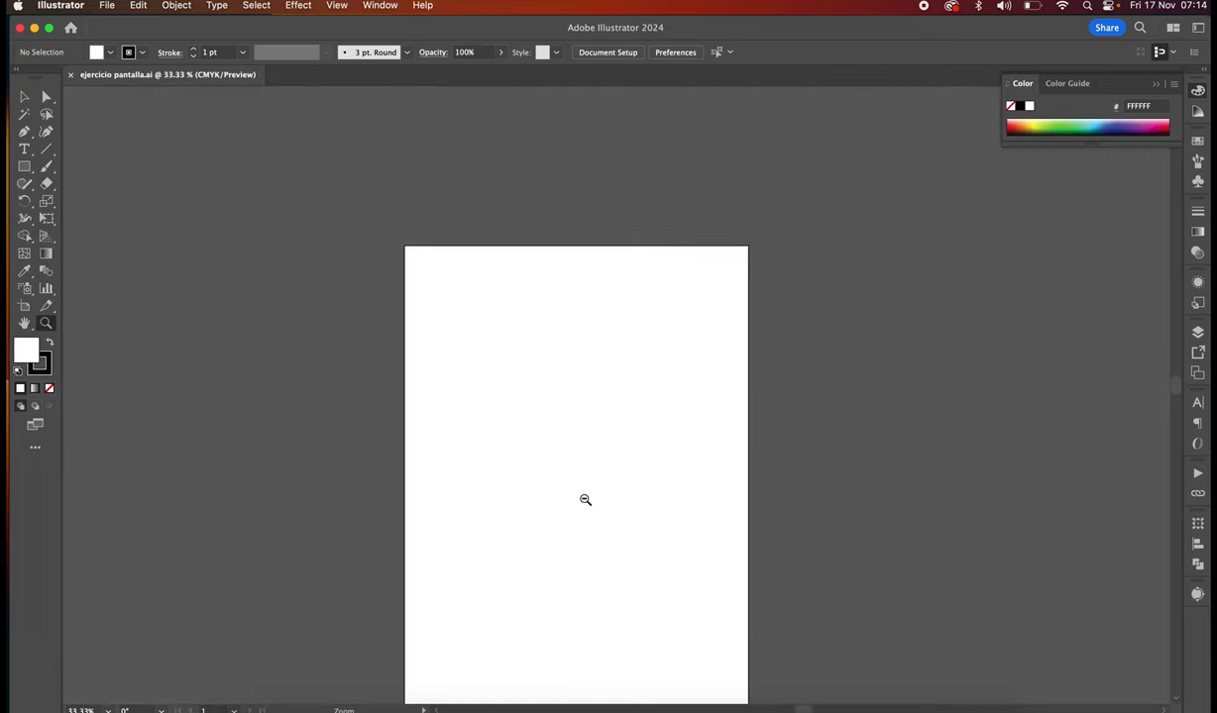
pyautogui.click(571, 443)
pyautogui.click(614, 399)
pyautogui.click(613, 399)
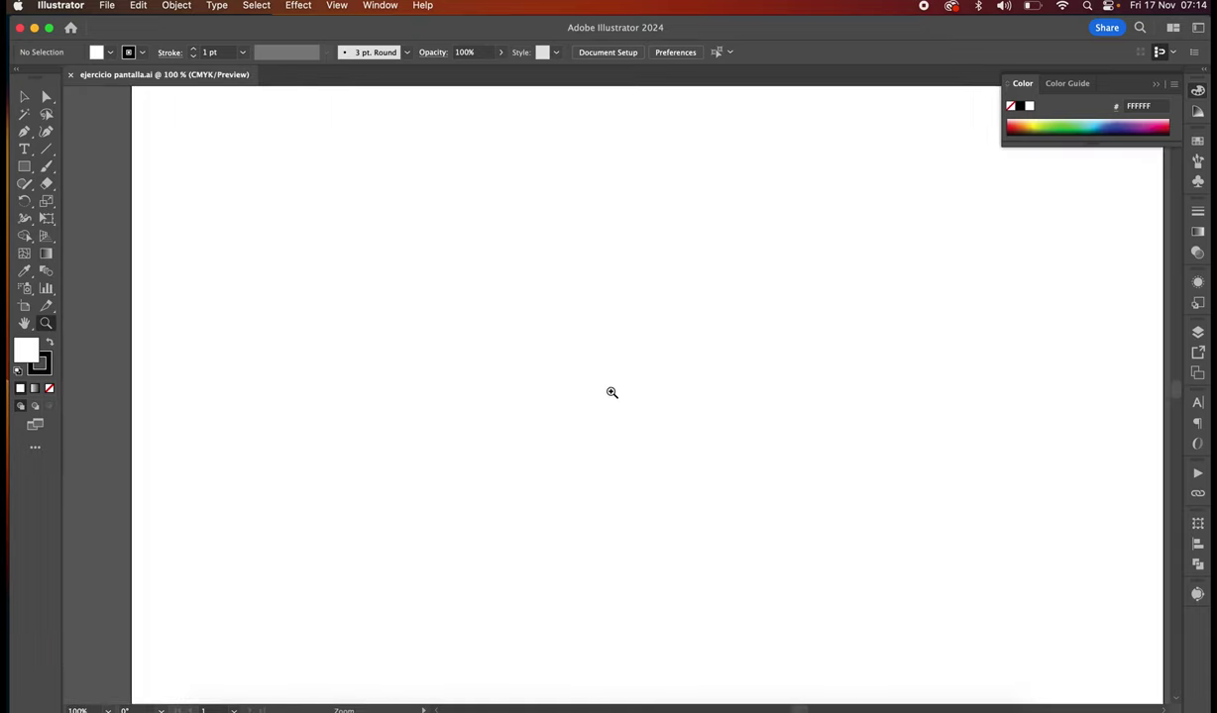
pyautogui.click(611, 393)
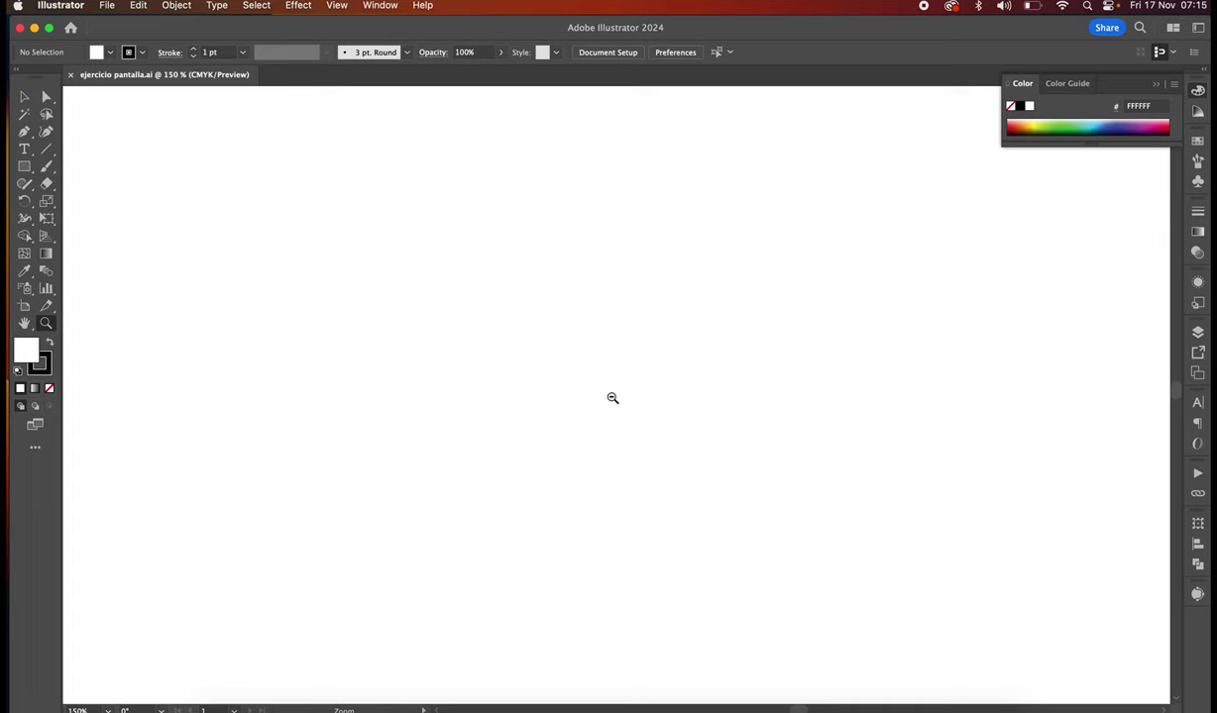
pyautogui.keyDown('alt'); pyautogui.click(684, 399); pyautogui.keyUp('alt')
pyautogui.keyDown('alt'); pyautogui.click(678, 402); pyautogui.keyUp('alt')
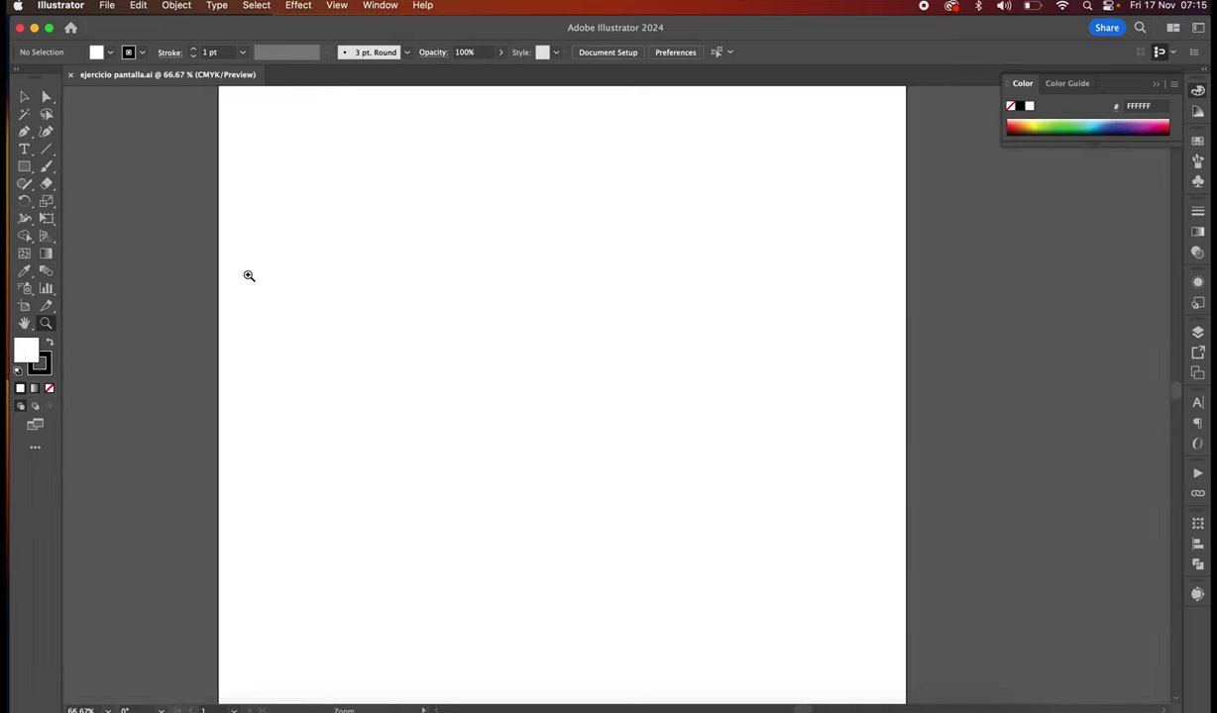
# Draw a square with equal sides on the upper part of the artboard using the Rectangle tool
pyautogui.click(25, 166)
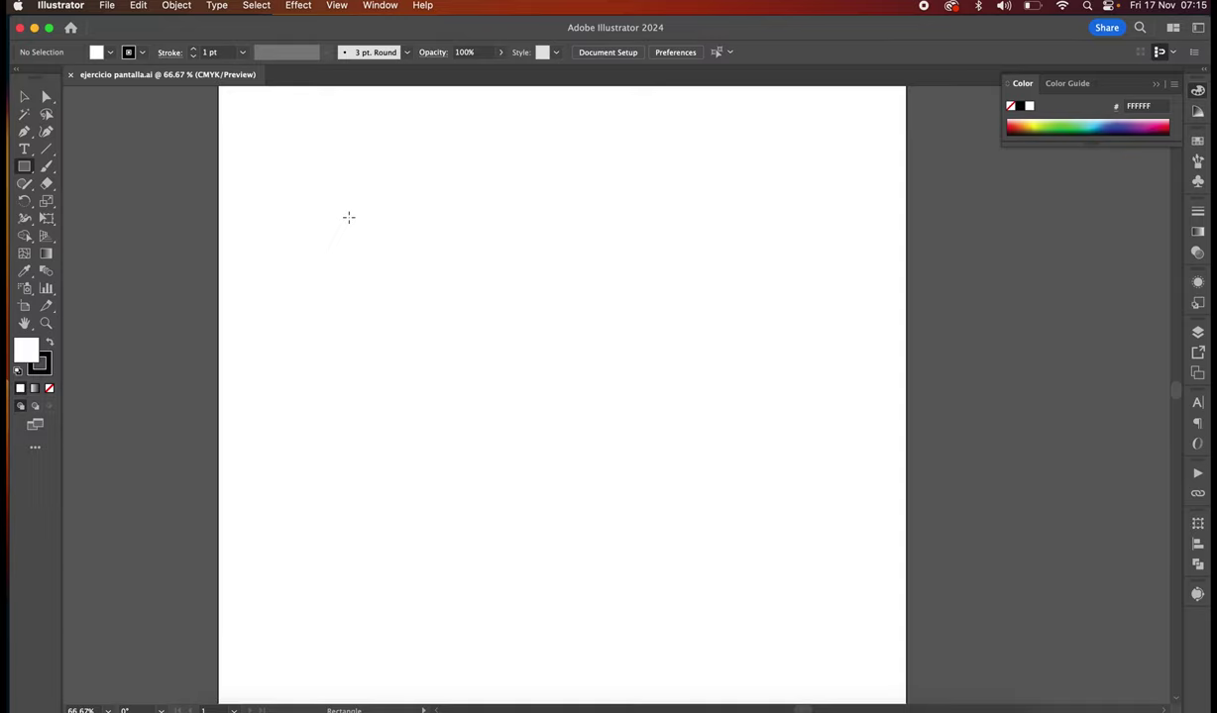
pyautogui.moveTo(334, 191)
pyautogui.mouseDown()
pyautogui.moveTo(421, 279)
pyautogui.moveTo(511, 492)
pyautogui.moveTo(745, 508)
pyautogui.moveTo(608, 242)
pyautogui.moveTo(342, 204)
pyautogui.moveTo(578, 440)
pyautogui.moveTo(905, 673)
pyautogui.moveTo(568, 456)
pyautogui.moveTo(799, 169)
pyautogui.moveTo(823, 454)
pyautogui.moveTo(801, 193)
pyautogui.moveTo(804, 246)
pyautogui.moveTo(510, 427)
pyautogui.moveTo(587, 337)
pyautogui.moveTo(634, 528)
pyautogui.moveTo(601, 493)
pyautogui.moveTo(554, 309)
pyautogui.mouseUp()
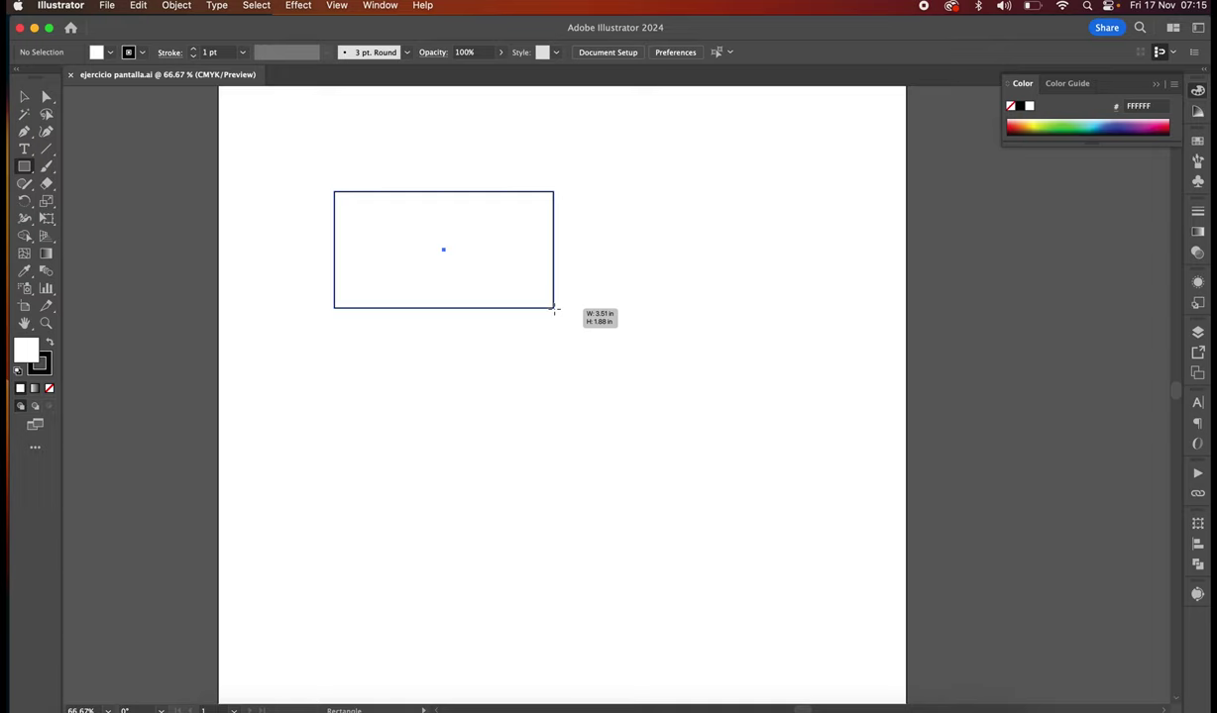
pyautogui.press('shift')
pyautogui.moveTo(554, 309)
pyautogui.mouseDown()
pyautogui.moveTo(429, 230)
pyautogui.moveTo(550, 407)
pyautogui.moveTo(571, 388)
pyautogui.moveTo(644, 448)
pyautogui.moveTo(755, 451)
pyautogui.moveTo(639, 443)
pyautogui.moveTo(665, 293)
pyautogui.moveTo(725, 315)
pyautogui.moveTo(612, 362)
pyautogui.moveTo(469, 245)
pyautogui.moveTo(578, 351)
pyautogui.mouseUp()
pyautogui.moveTo(634, 430)
pyautogui.mouseDown()
pyautogui.moveTo(716, 526)
pyautogui.moveTo(599, 394)
pyautogui.moveTo(660, 466)
pyautogui.mouseUp()
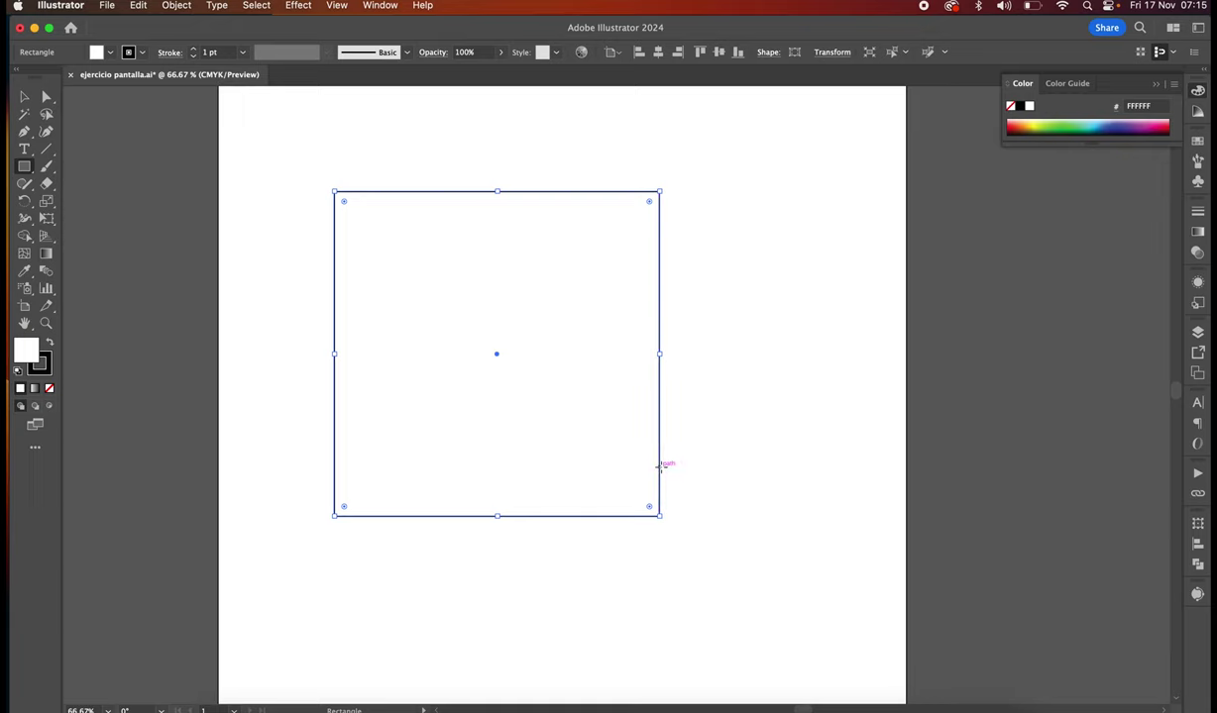
# Move the square slightly to the right, toward the middle of the artboard's upper part
pyautogui.click(24, 97)
pyautogui.moveTo(553, 253); pyautogui.dragTo(600, 245)
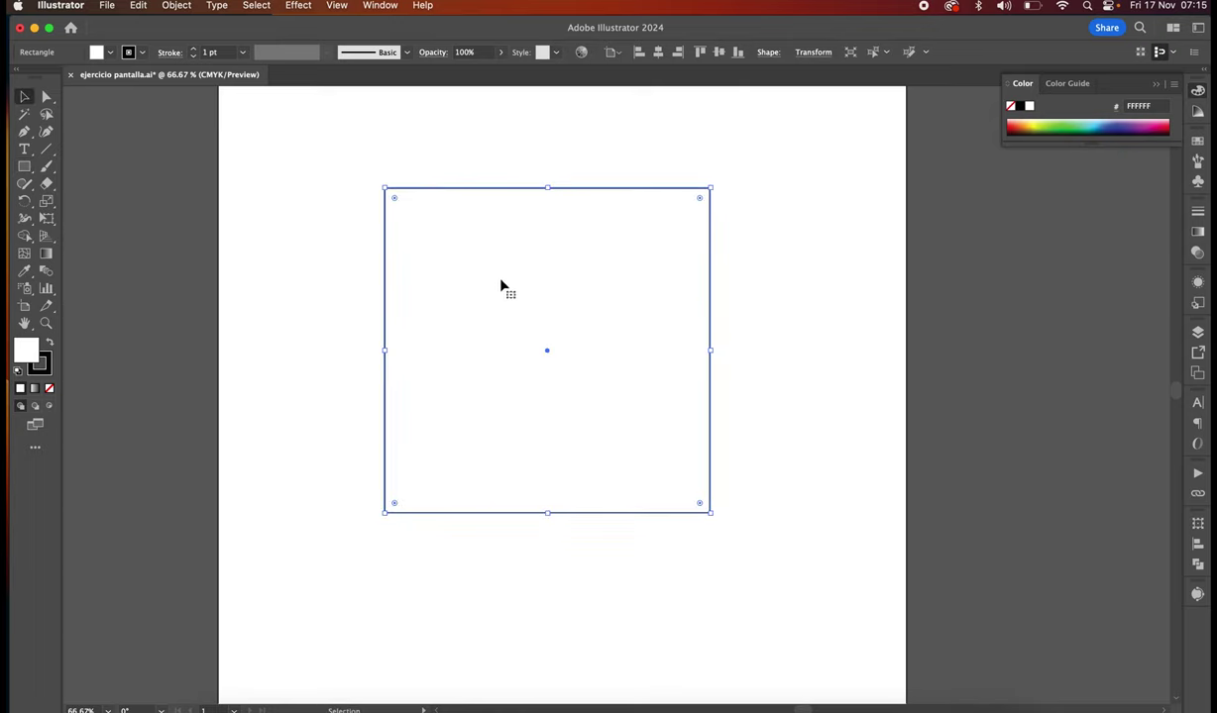
# Move the square off the artboard onto the empty pasteboard to its left and deselect it
pyautogui.hscroll(-2, 500, 286)
pyautogui.click(46, 323)
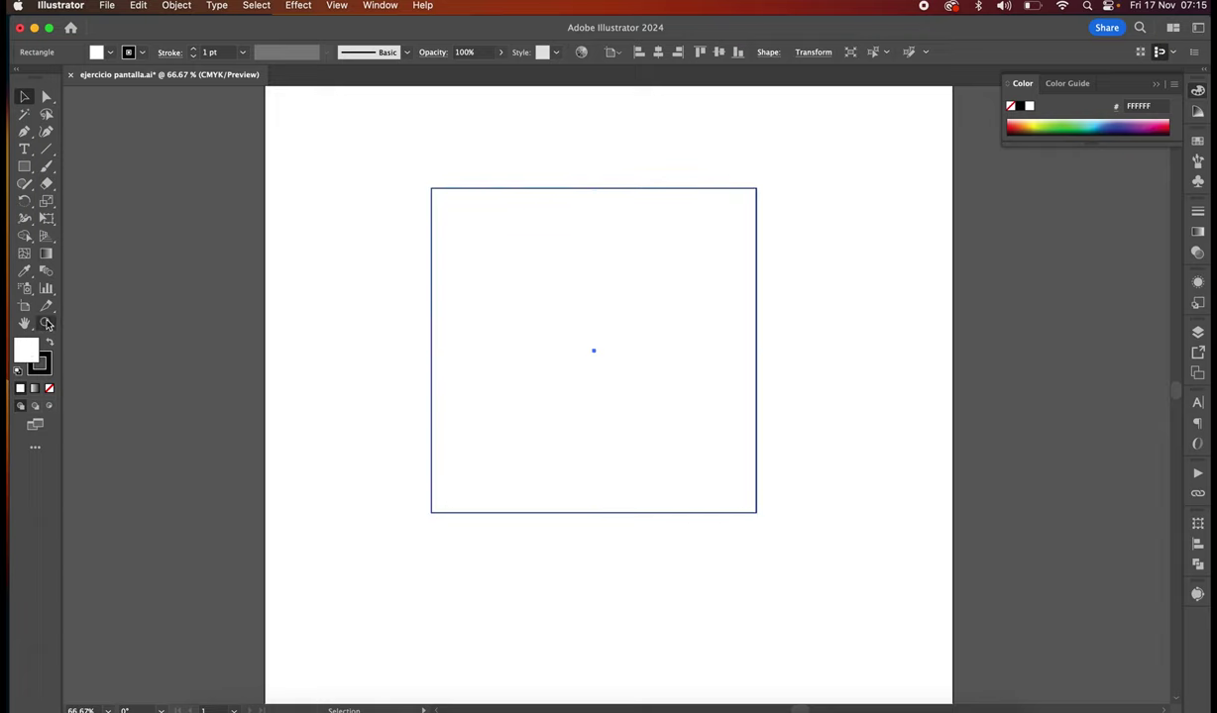
pyautogui.keyDown('alt'); pyautogui.click(669, 375); pyautogui.keyUp('alt')
pyautogui.keyDown('alt'); pyautogui.click(649, 382); pyautogui.keyUp('alt')
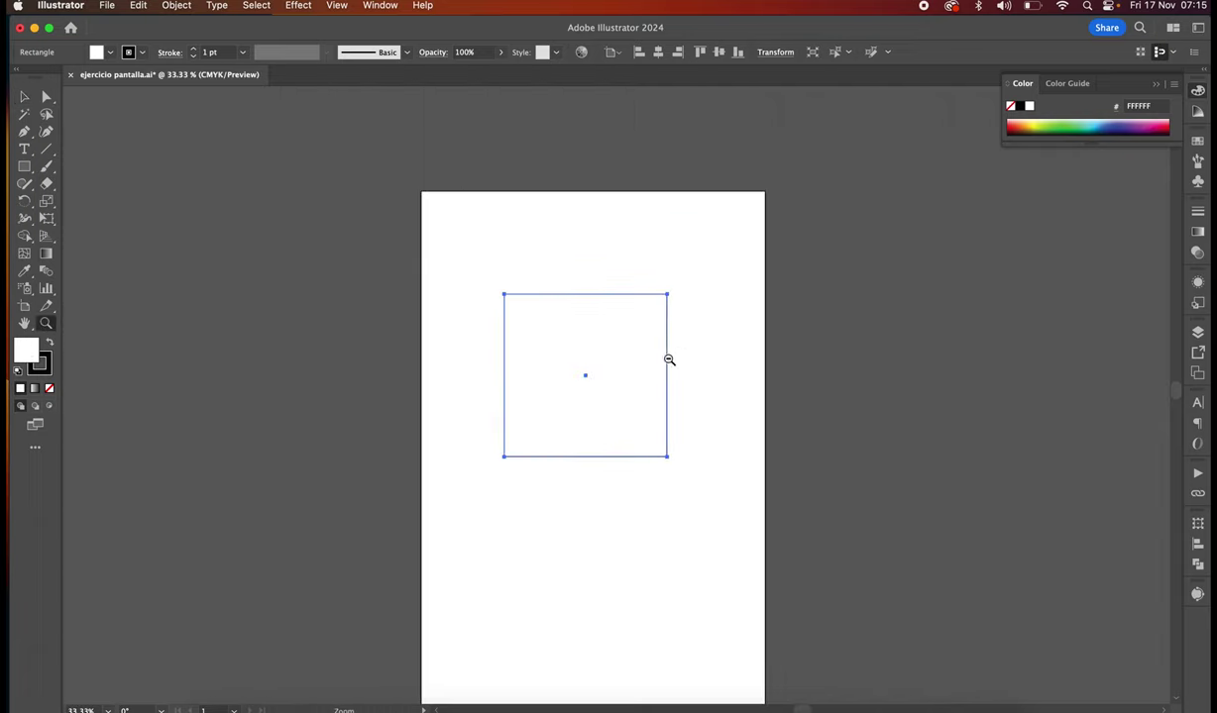
pyautogui.keyDown('alt'); pyautogui.click(653, 337); pyautogui.keyUp('alt')
pyautogui.keyDown('alt'); pyautogui.click(574, 441); pyautogui.keyUp('alt')
pyautogui.keyDown('alt'); pyautogui.click(582, 402); pyautogui.keyUp('alt')
pyautogui.keyDown('alt'); pyautogui.click(634, 297); pyautogui.keyUp('alt')
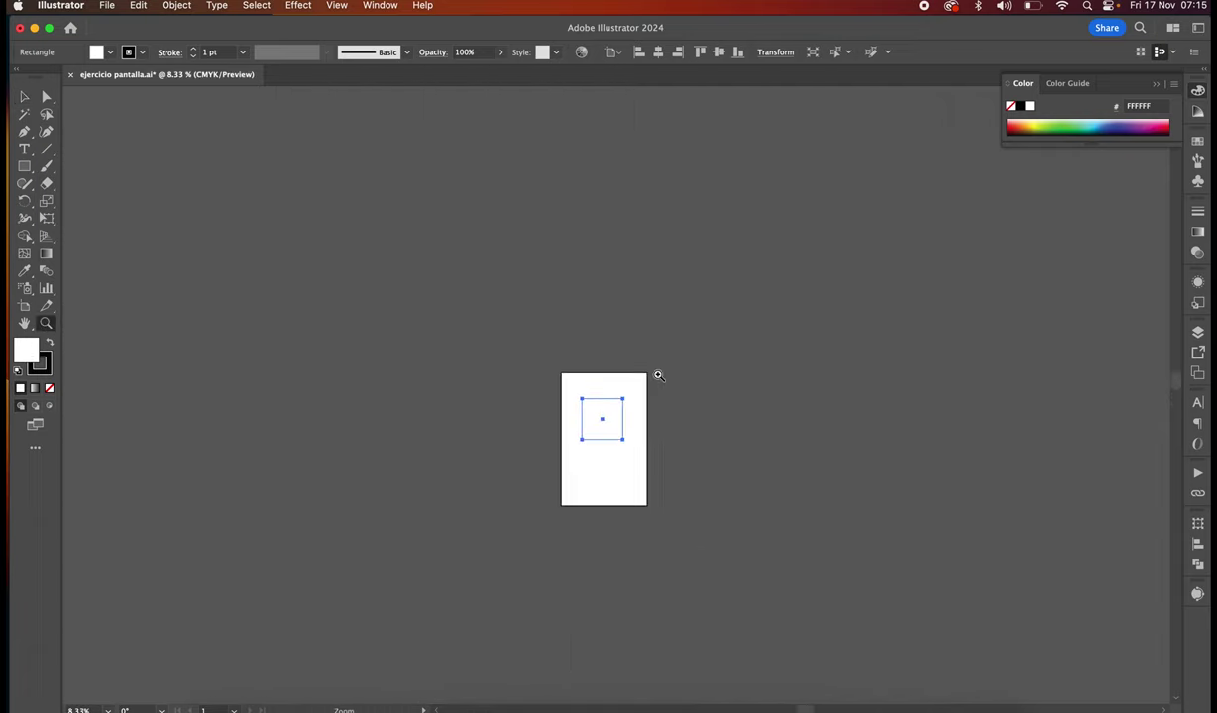
pyautogui.click(23, 96)
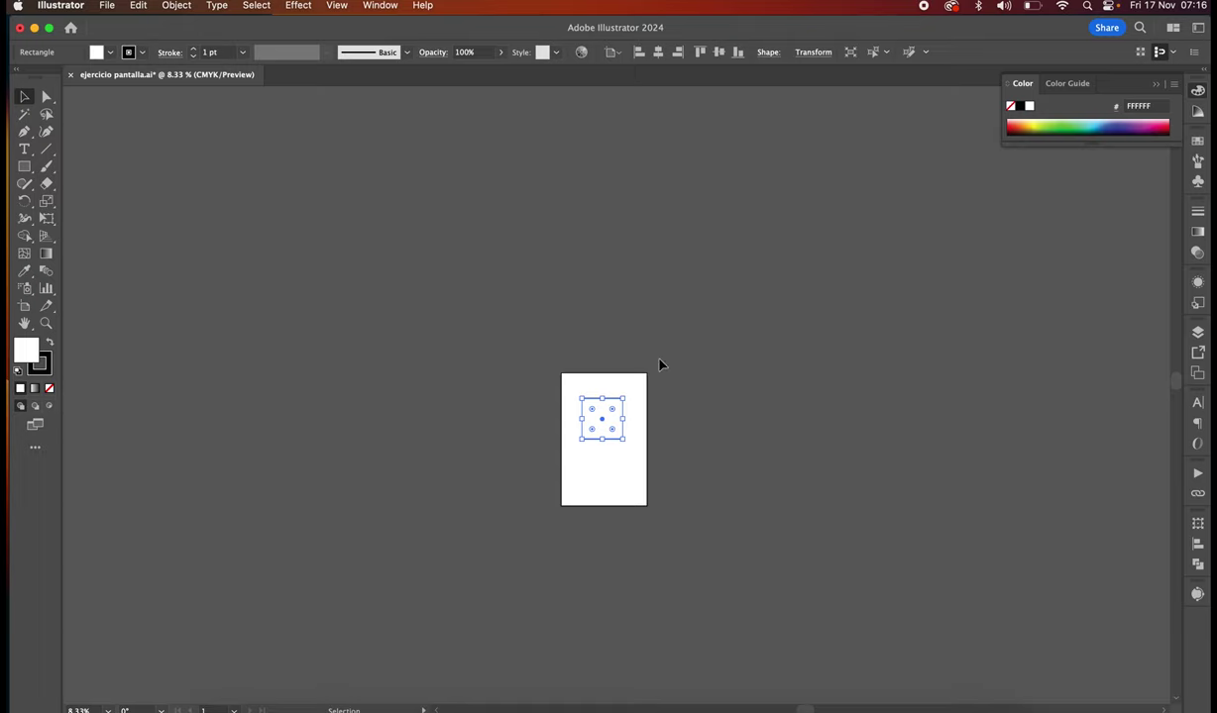
pyautogui.click(728, 285)
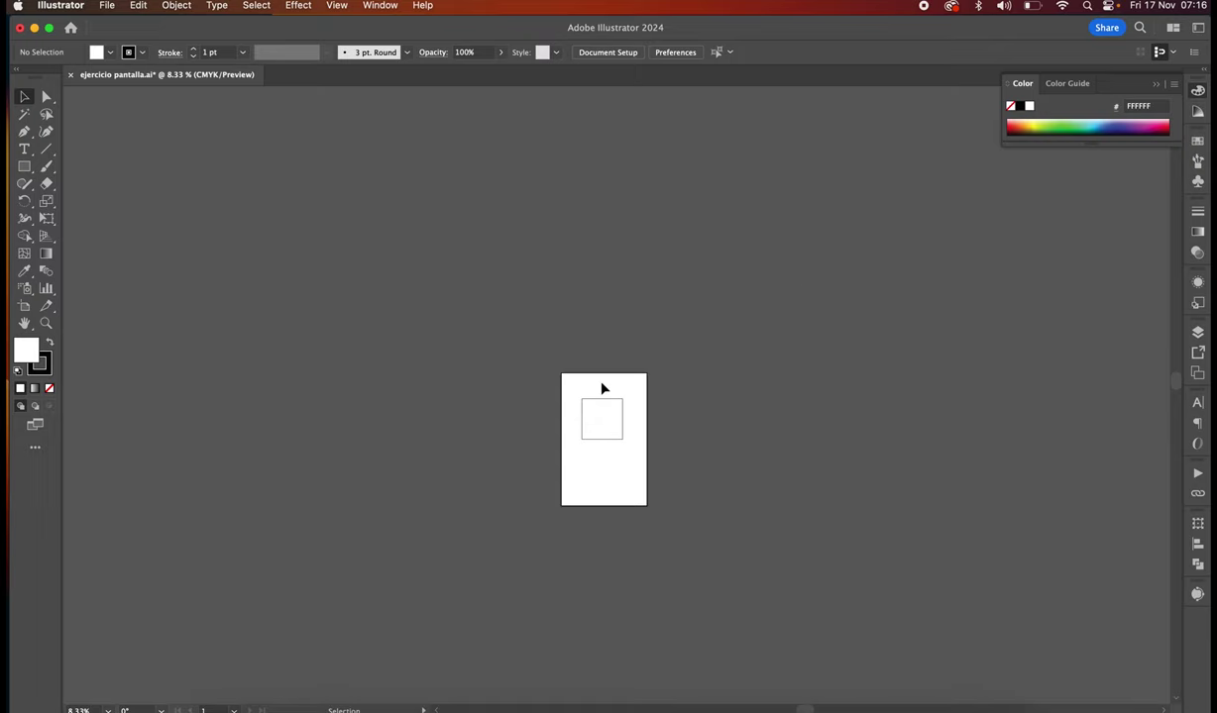
pyautogui.moveTo(601, 414); pyautogui.dragTo(523, 420)
pyautogui.click(531, 374)
# Shift the square on the pasteboard slightly farther left, away from the artboard
pyautogui.click(44, 324)
pyautogui.moveTo(535, 451); pyautogui.dragTo(679, 397)
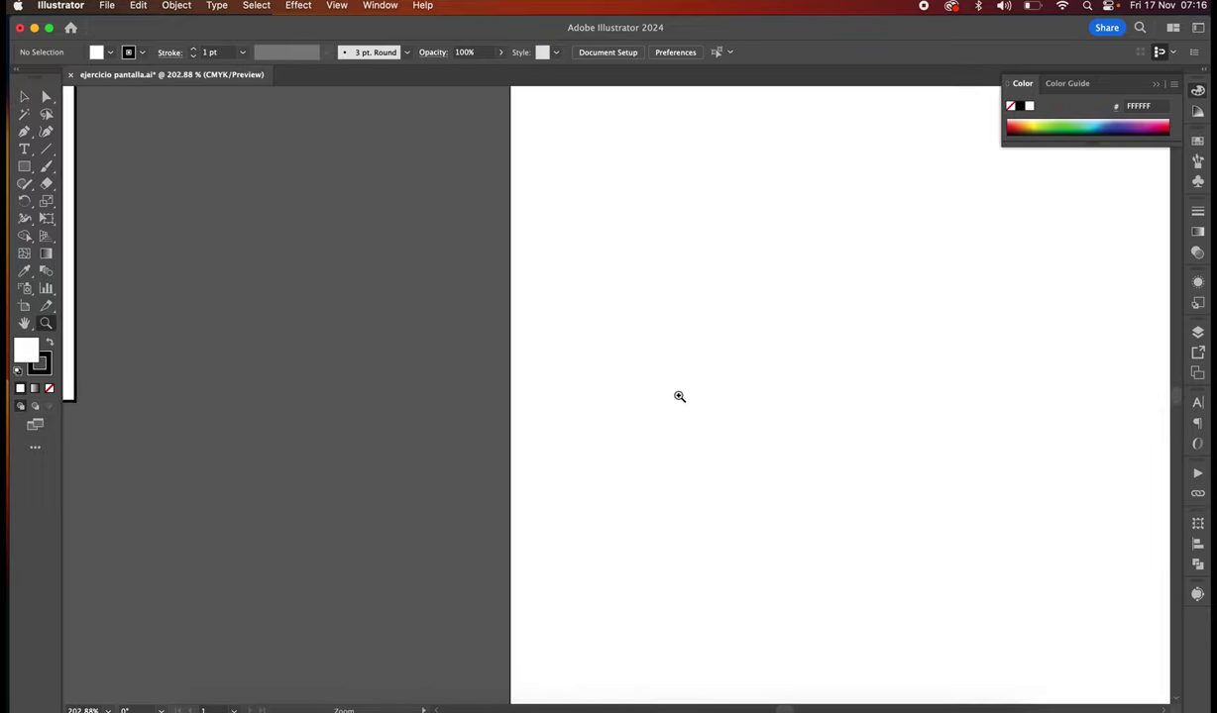
pyautogui.moveTo(817, 426); pyautogui.dragTo(603, 344)
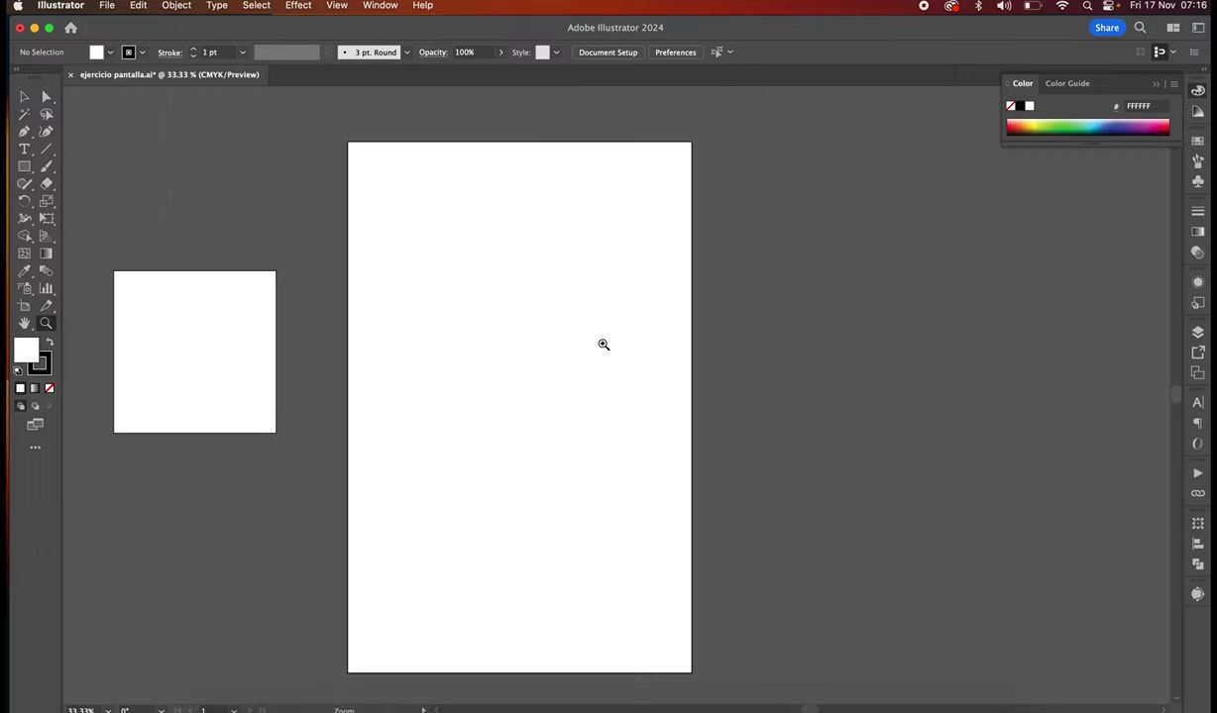
pyautogui.hscroll(-5, 604, 344)
pyautogui.click(24, 96)
pyautogui.click(362, 383)
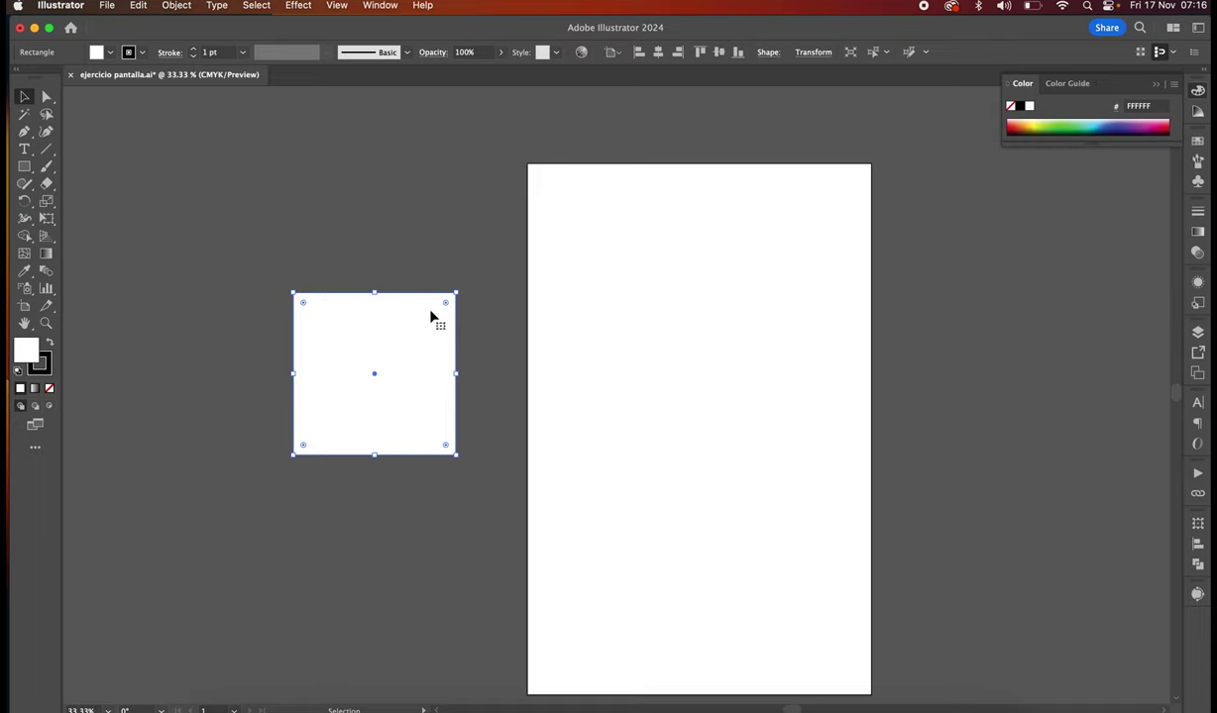
pyautogui.moveTo(429, 318); pyautogui.dragTo(420, 318)
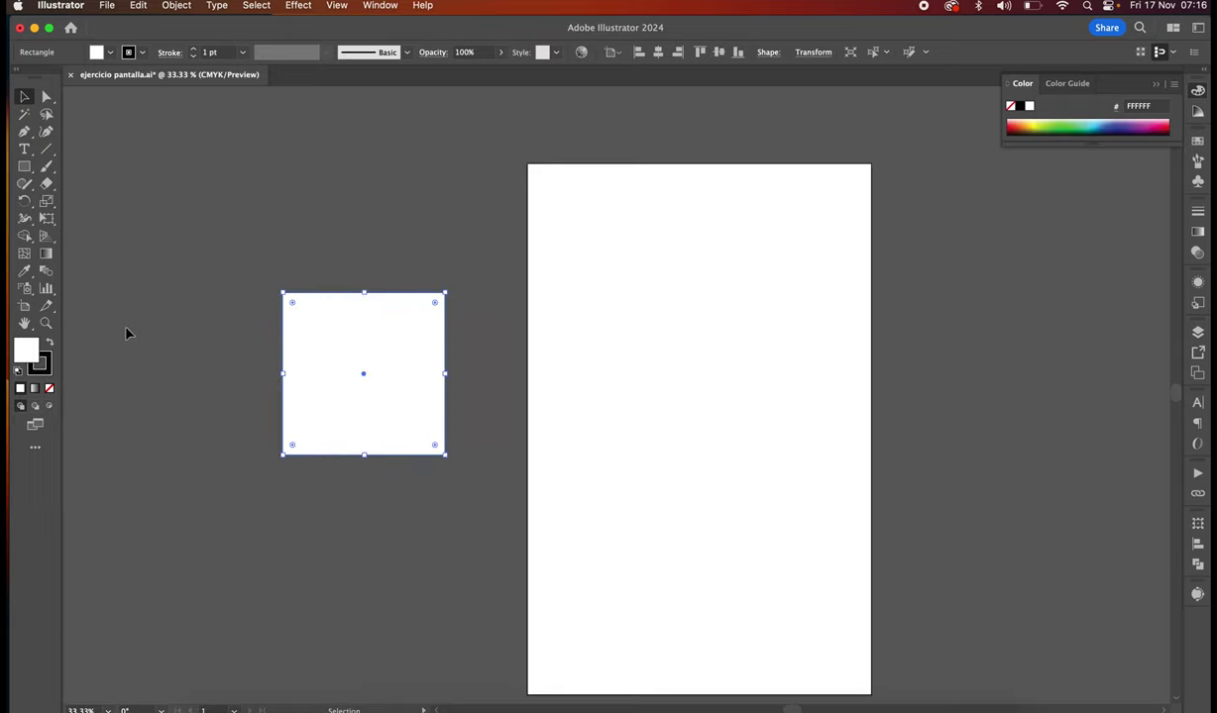
# Move the square onto the artboard and back to the pasteboard on its left
pyautogui.click(45, 323)
pyautogui.moveTo(330, 378); pyautogui.dragTo(513, 413)
pyautogui.press('v')
pyautogui.click(277, 238)
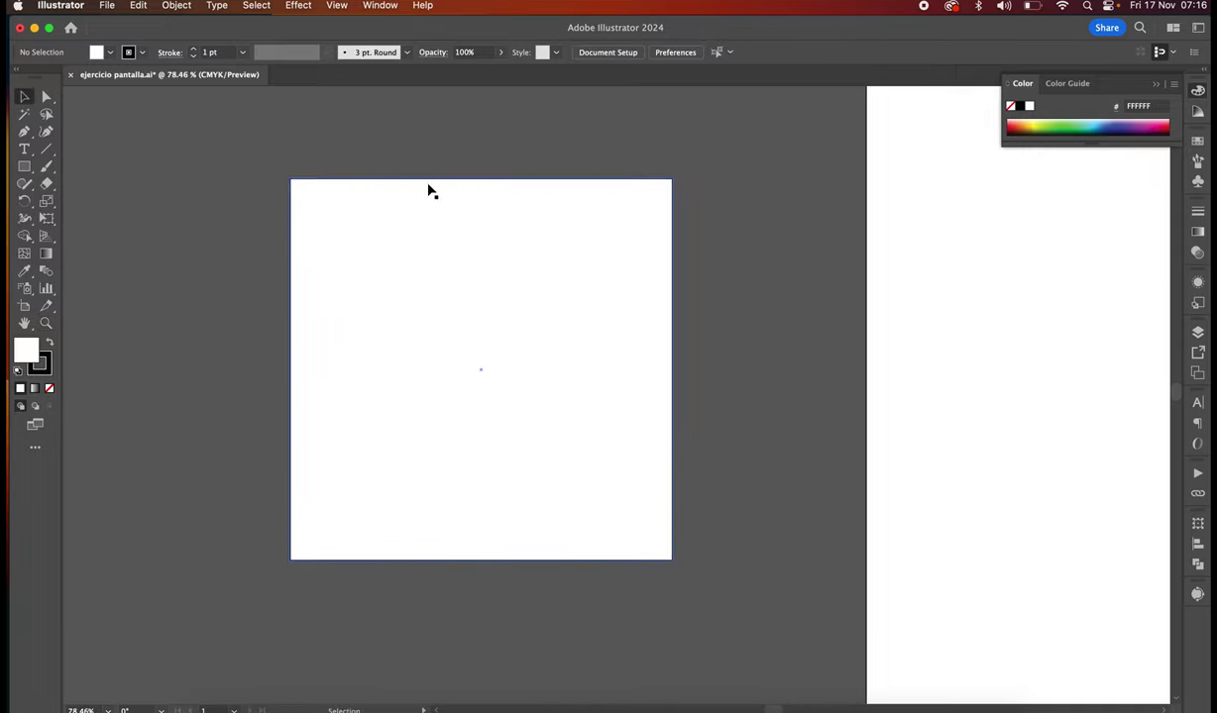
pyautogui.click(399, 266)
pyautogui.click(400, 141)
pyautogui.moveTo(342, 364); pyautogui.dragTo(941, 389)
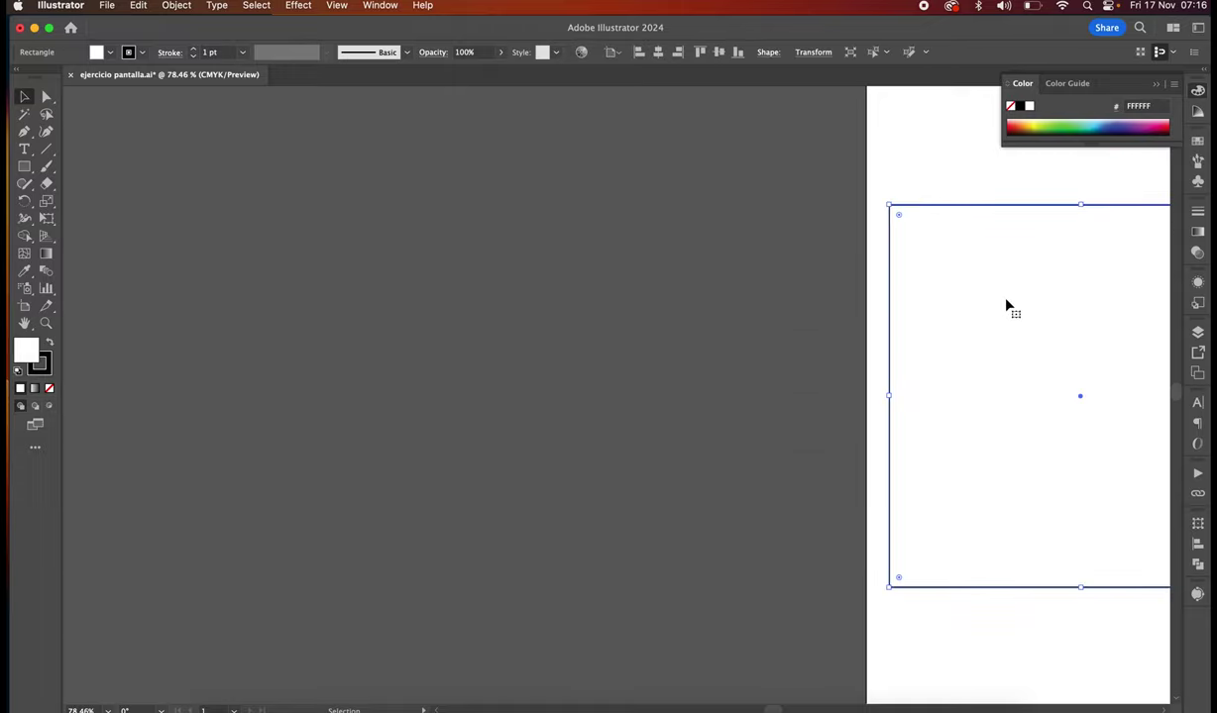
pyautogui.moveTo(1006, 307); pyautogui.dragTo(404, 286)
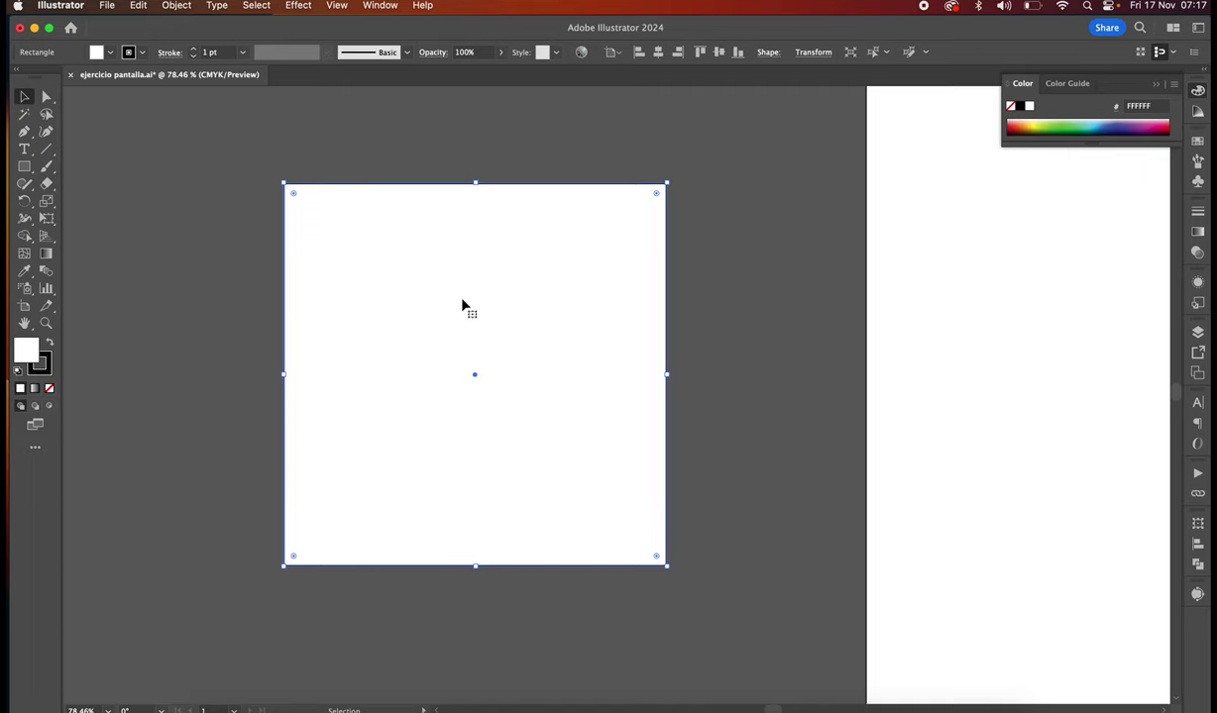
# Fill the white square with red FF0000 and deselect it
pyautogui.doubleClick(31, 353)
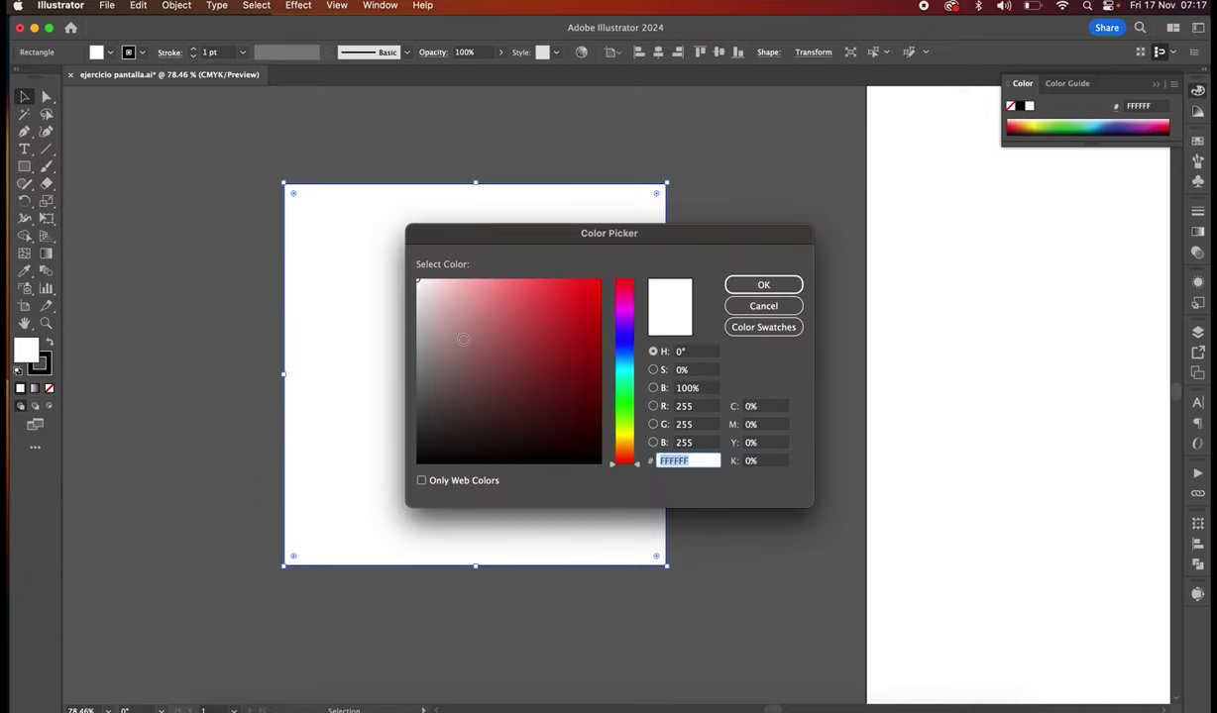
pyautogui.write('CC8181')
pyautogui.press('super+a')
pyautogui.write('FF0000')
pyautogui.click(765, 281)
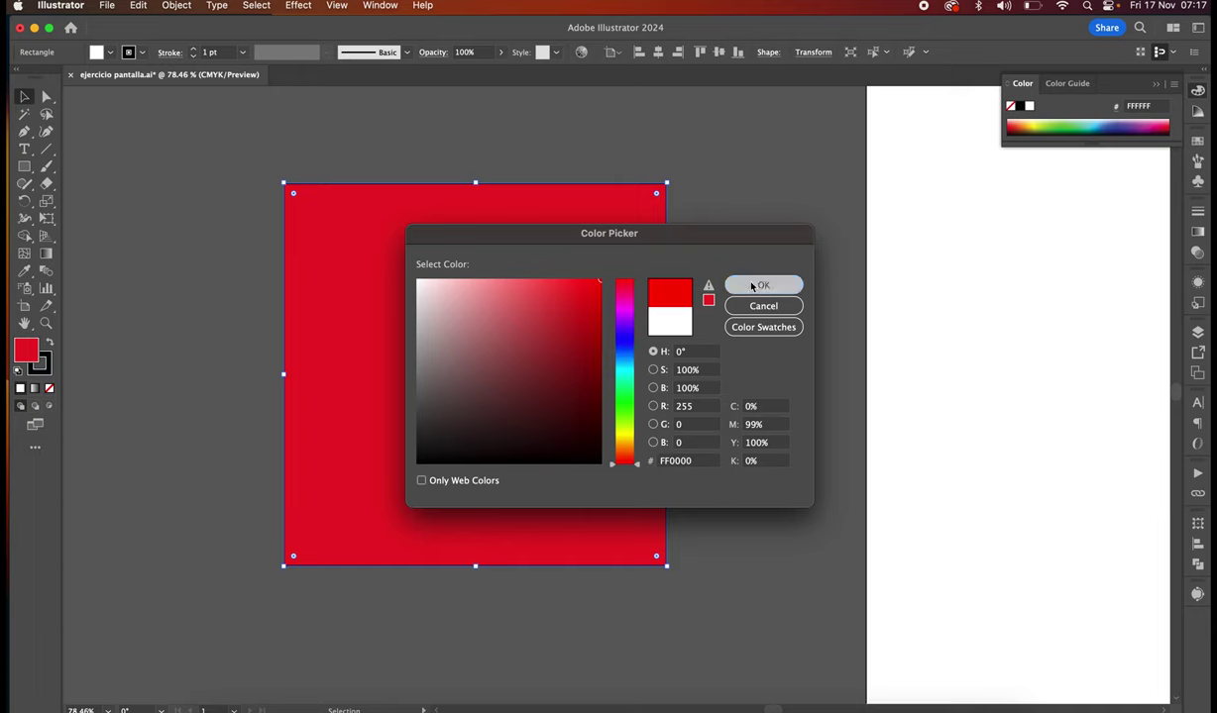
pyautogui.click(583, 168)
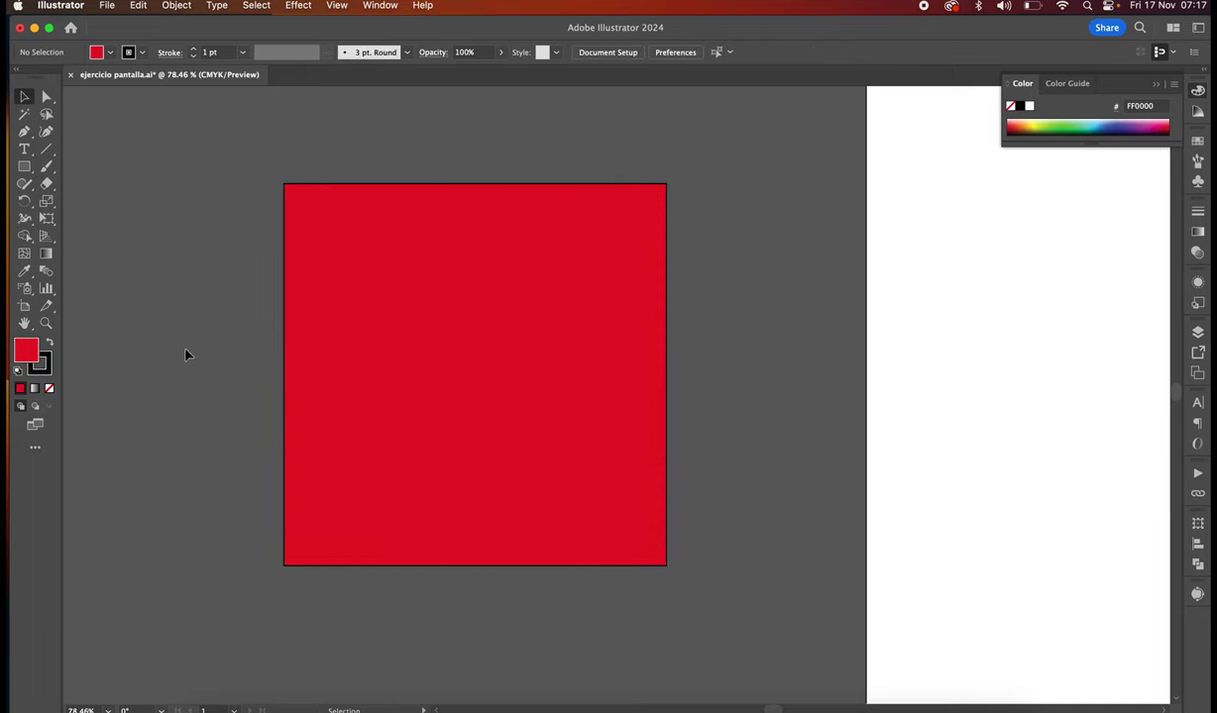
# Change the red square's fill to purple 8F00E2 and deselect it
pyautogui.click(347, 291)
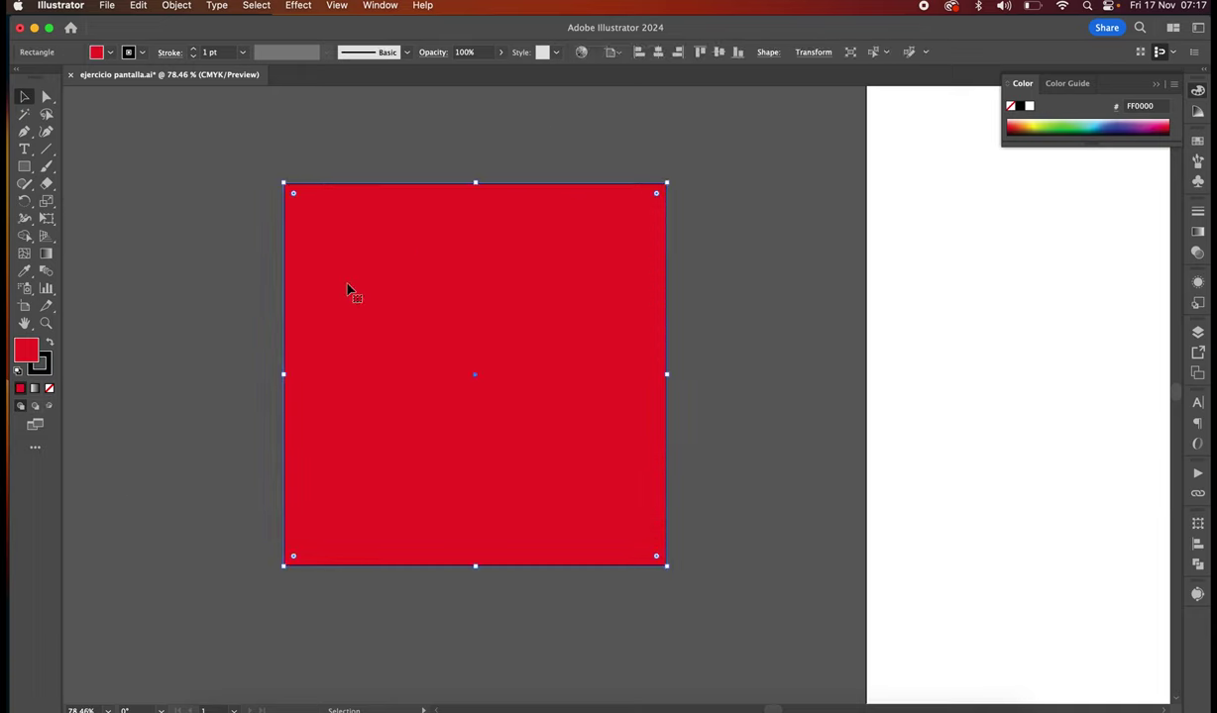
pyautogui.doubleClick(25, 347)
pyautogui.click(599, 300)
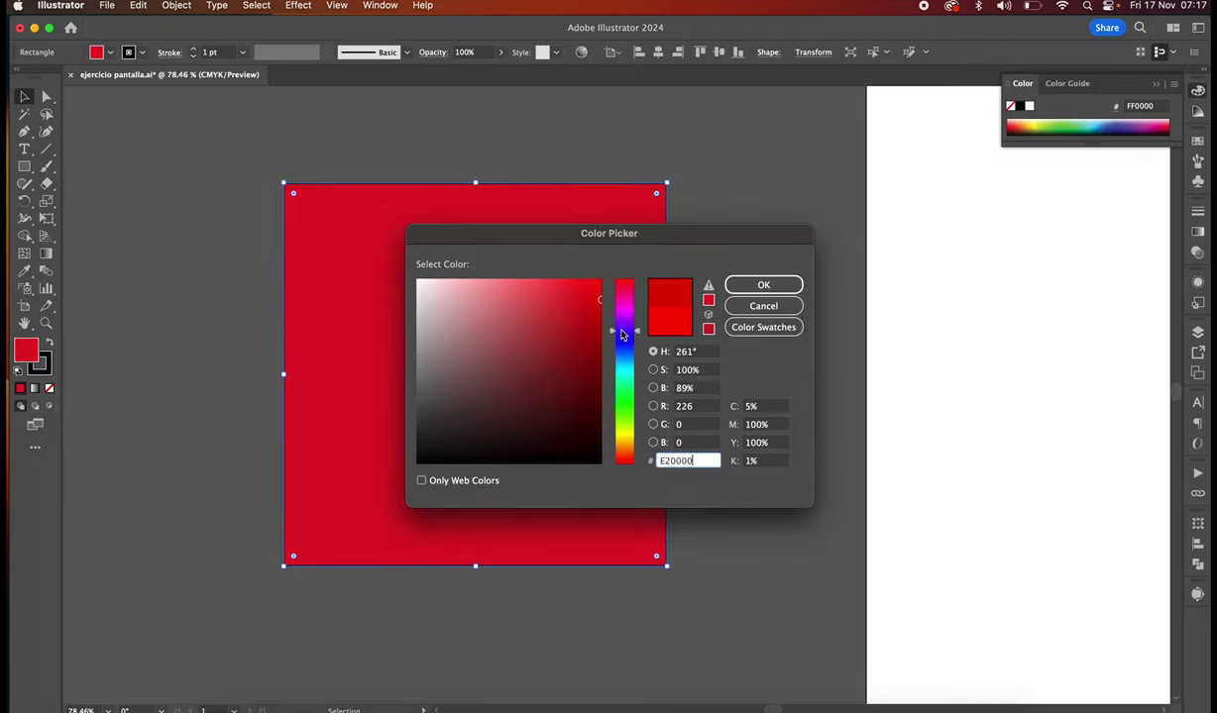
pyautogui.click(626, 307)
pyautogui.moveTo(628, 310)
pyautogui.mouseDown()
pyautogui.moveTo(629, 332)
pyautogui.moveTo(628, 321)
pyautogui.mouseUp()
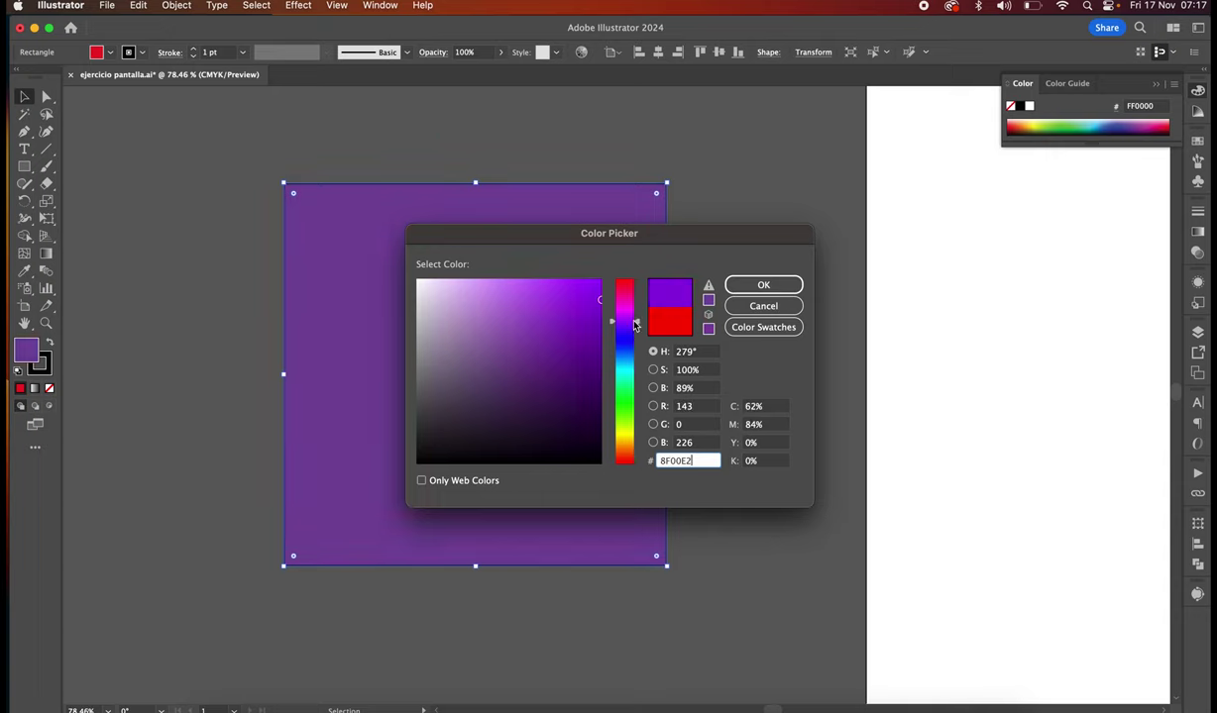
pyautogui.click(761, 286)
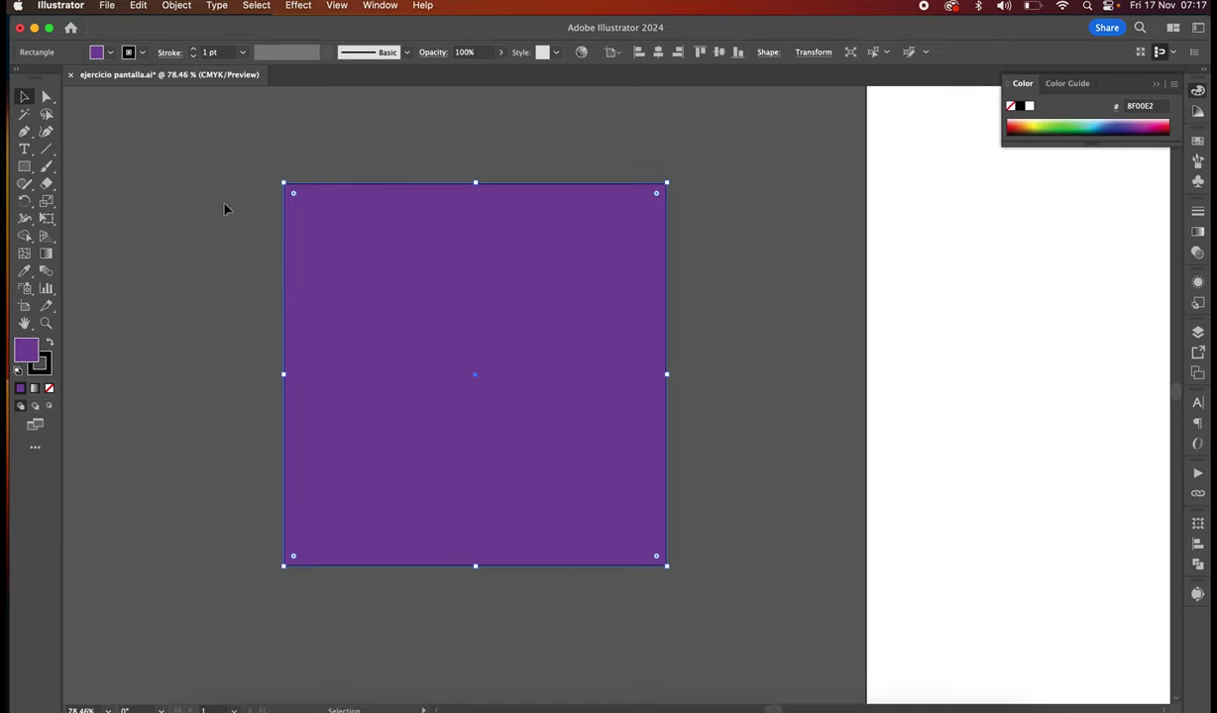
pyautogui.click(191, 300)
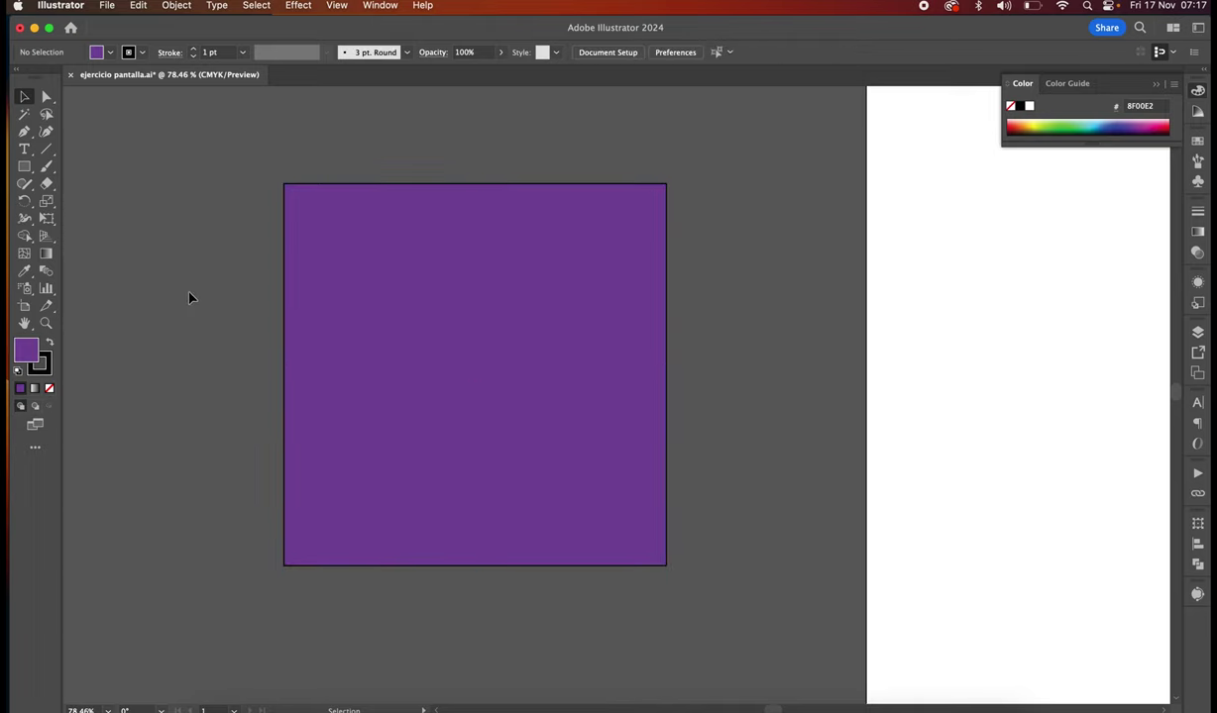
pyautogui.click(555, 337)
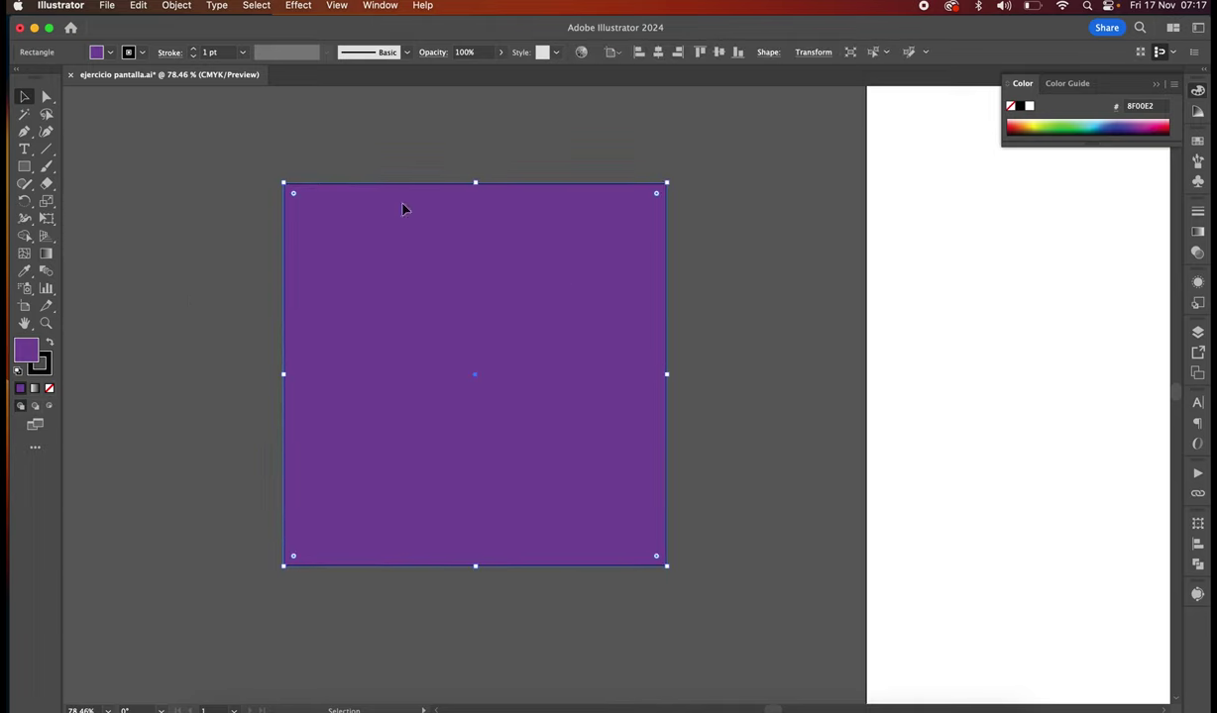
pyautogui.click(954, 243)
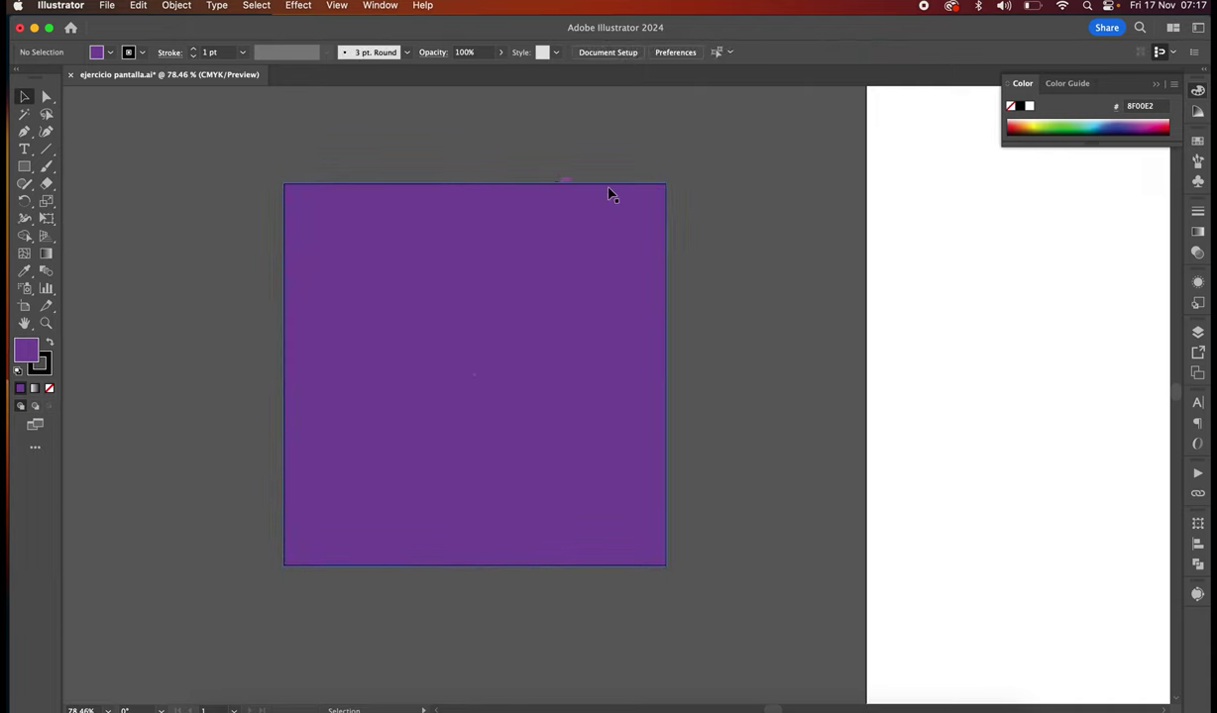
pyautogui.click(436, 336)
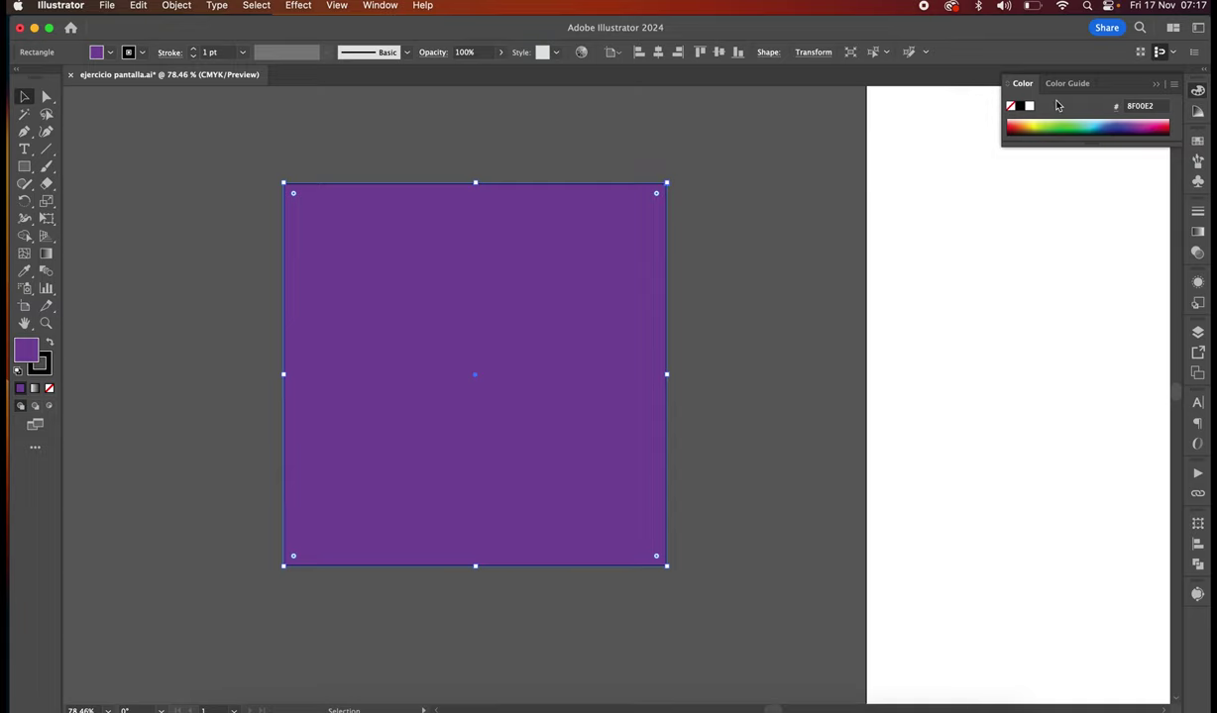
pyautogui.doubleClick(27, 348)
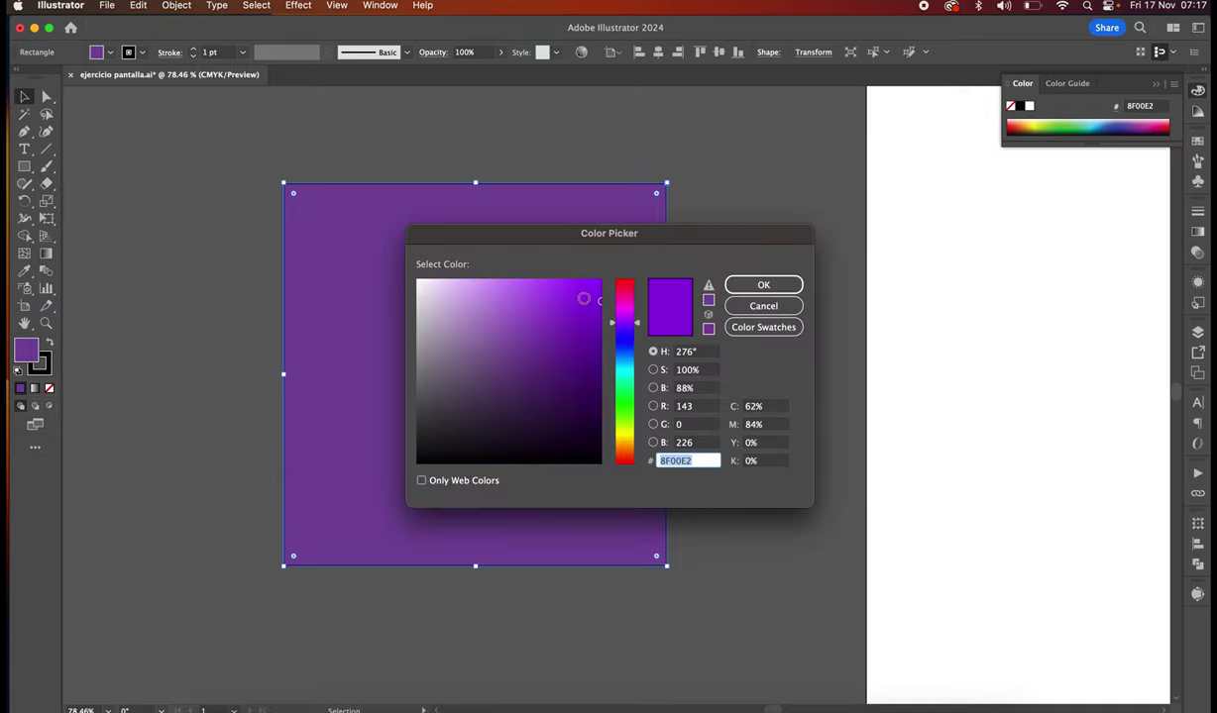
pyautogui.click(738, 305)
pyautogui.click(453, 170)
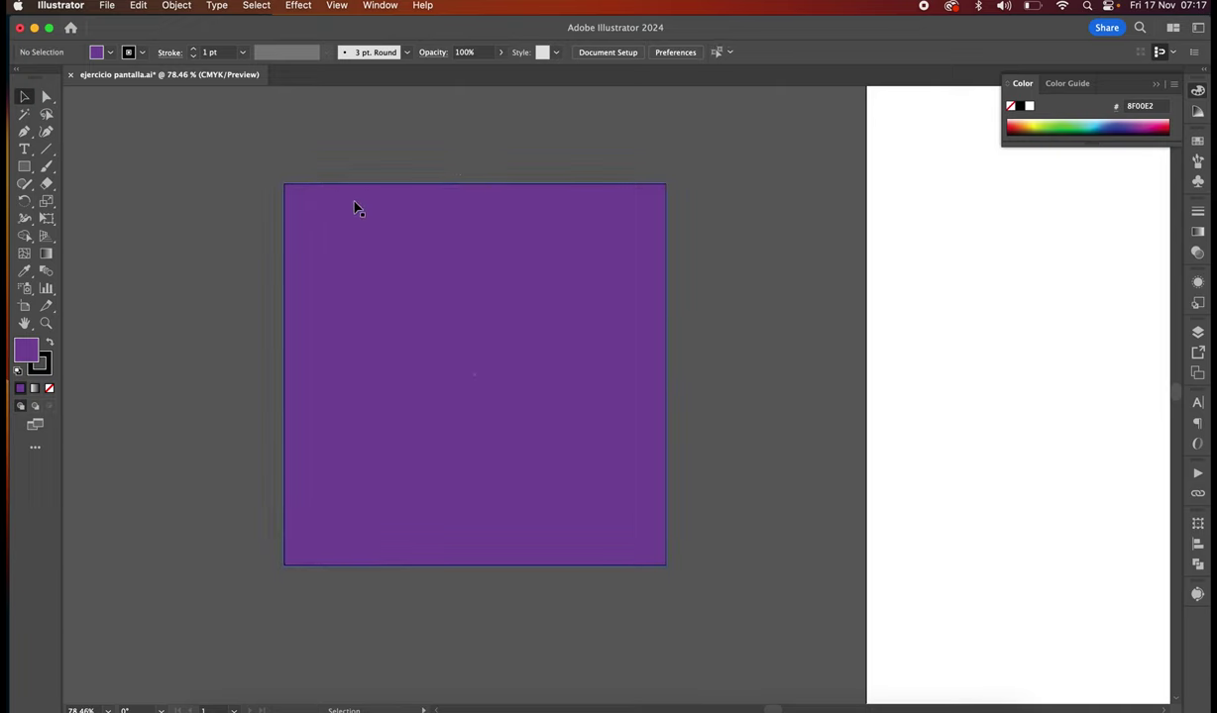
pyautogui.click(486, 268)
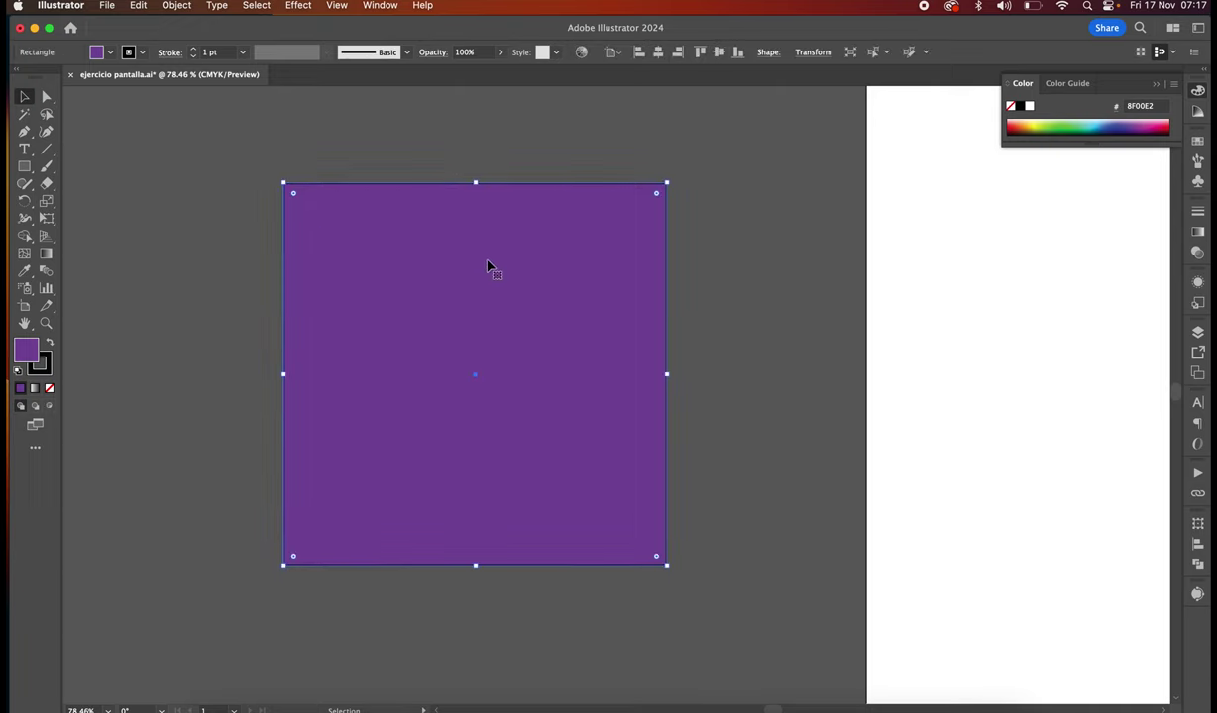
pyautogui.click(171, 270)
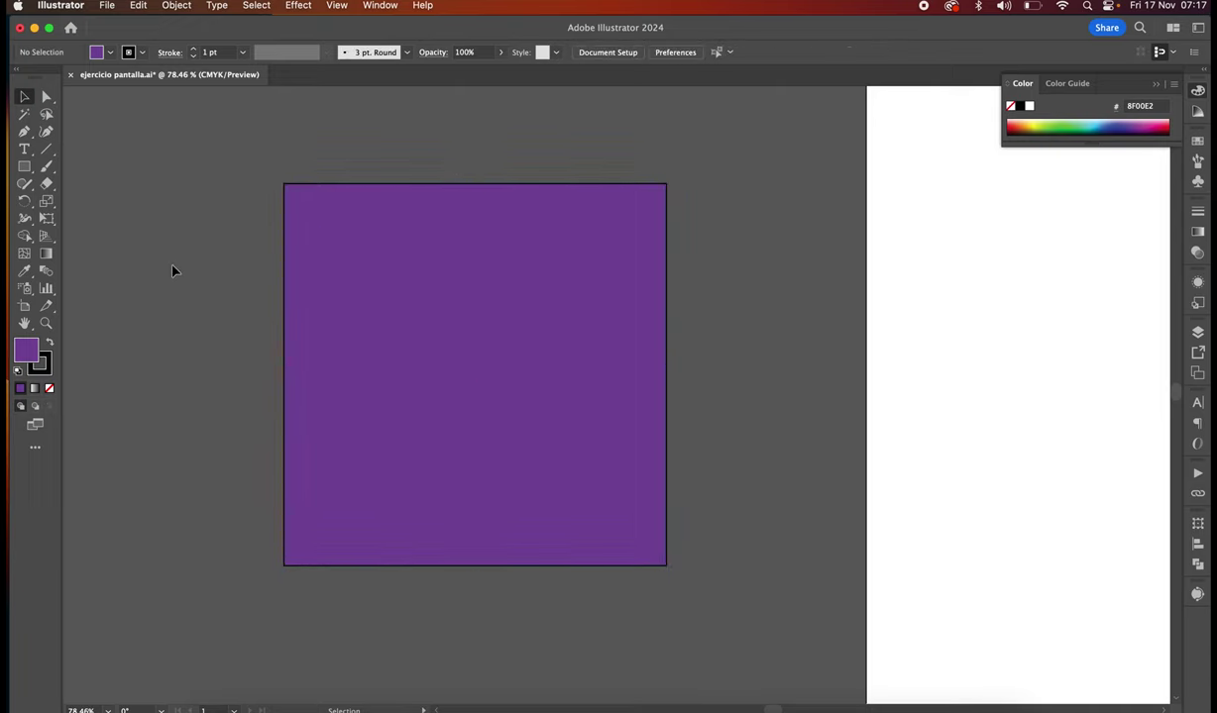
# Set the current fill color to yellow FFCE00 with no object selected
pyautogui.doubleClick(26, 350)
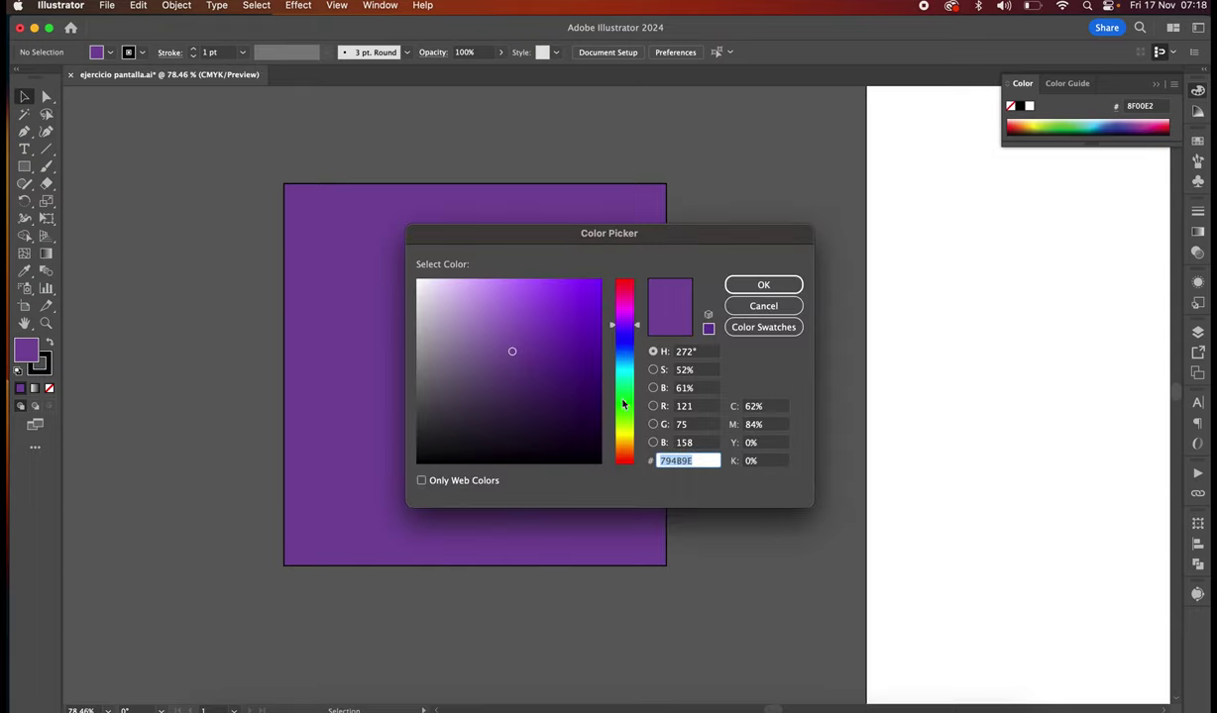
pyautogui.click(627, 429)
pyautogui.moveTo(627, 432); pyautogui.dragTo(622, 442)
pyautogui.write('FFCE00')
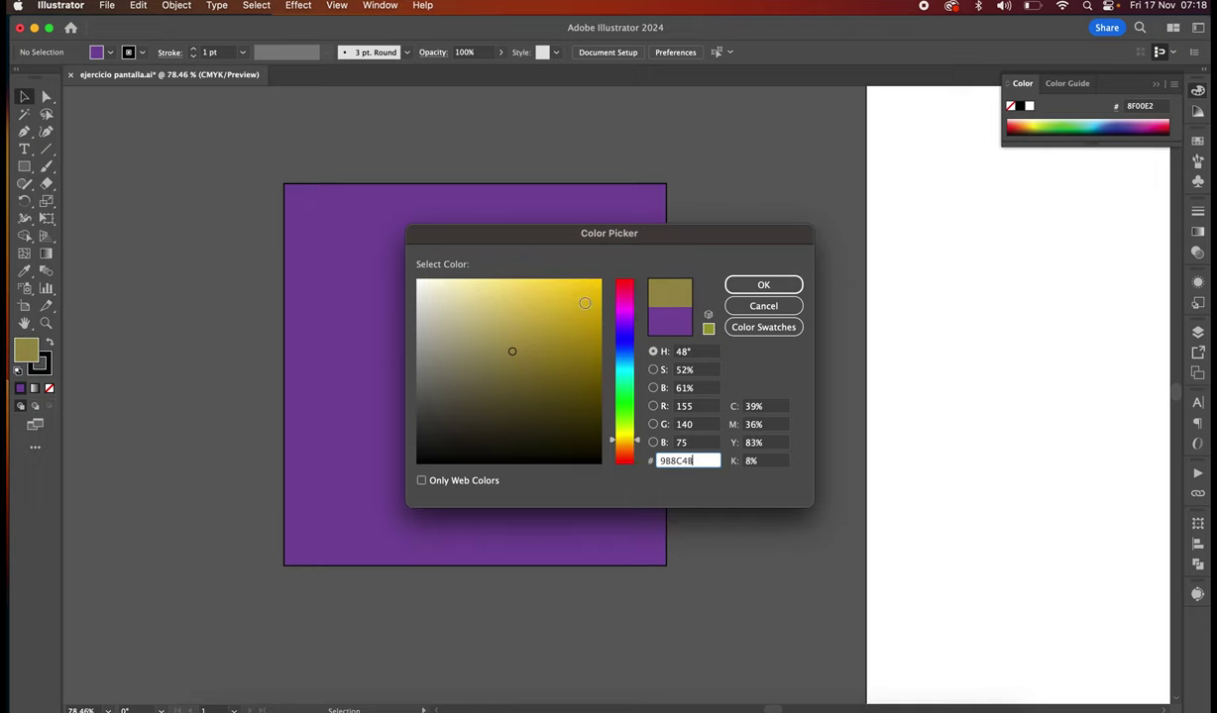
pyautogui.click(756, 285)
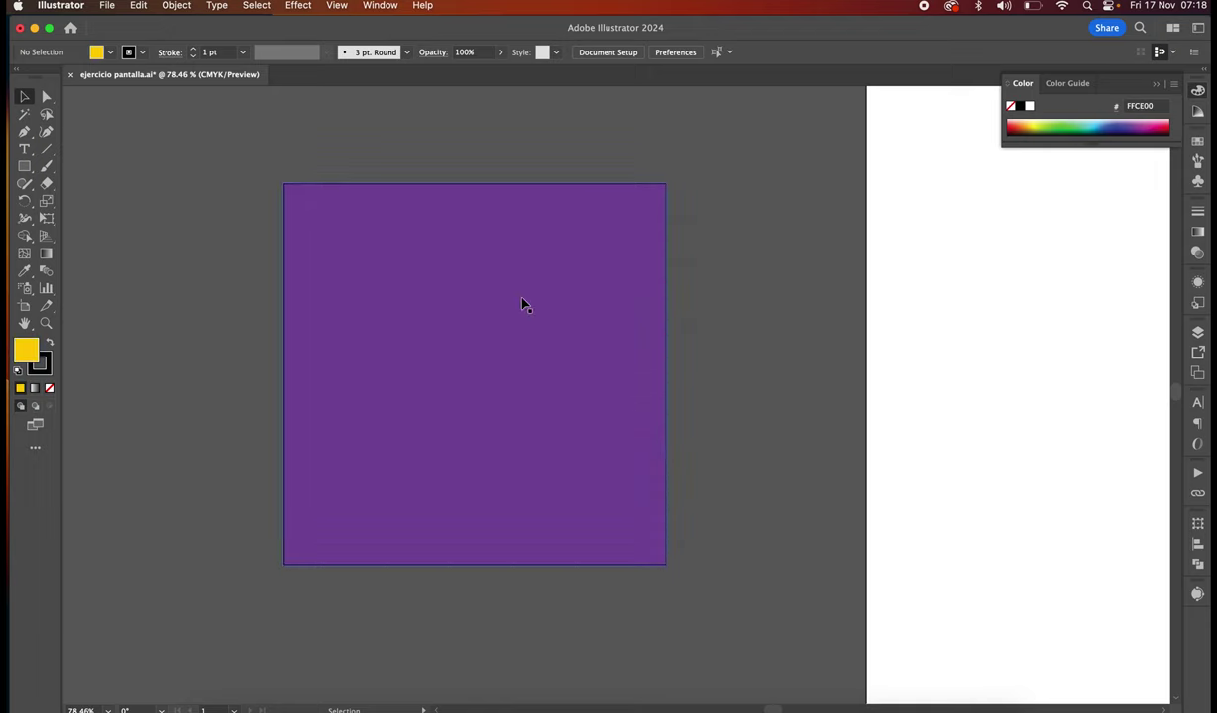
# Select the purple square, set its fill to FF0000 and clear the selection
pyautogui.click(384, 276)
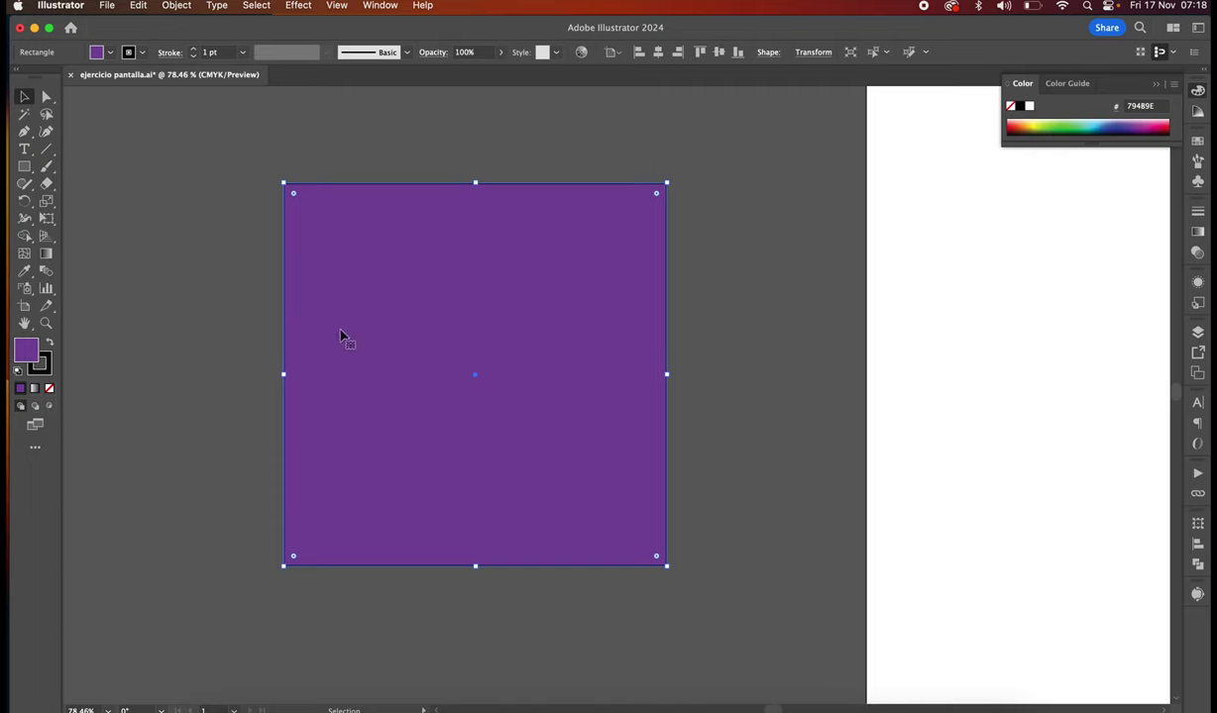
pyautogui.doubleClick(26, 352)
pyautogui.moveTo(624, 326); pyautogui.dragTo(599, 248)
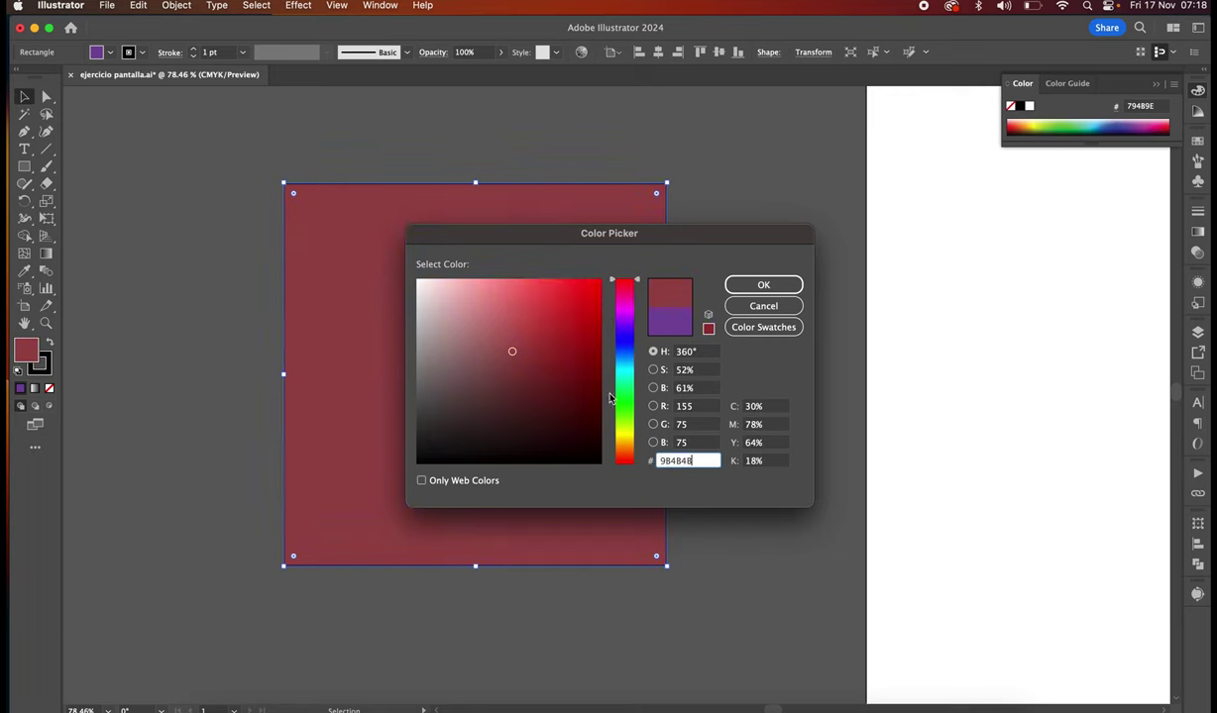
pyautogui.write('FF0000')
pyautogui.click(763, 285)
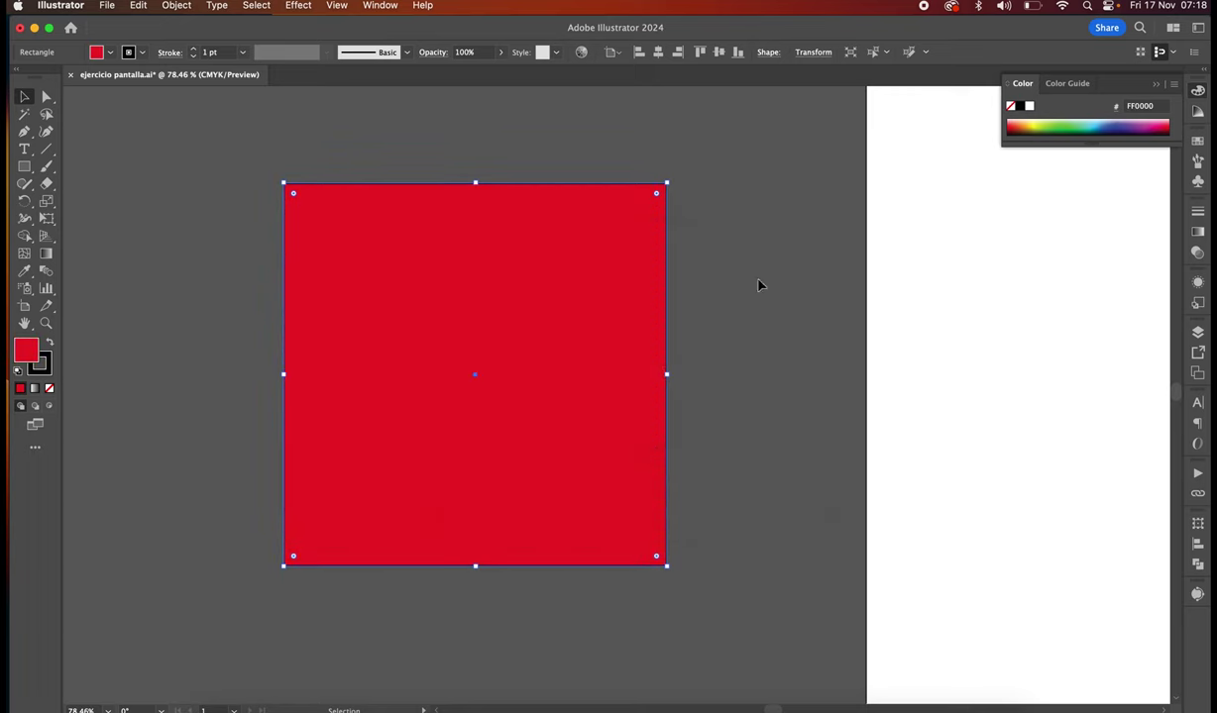
pyautogui.click(411, 107)
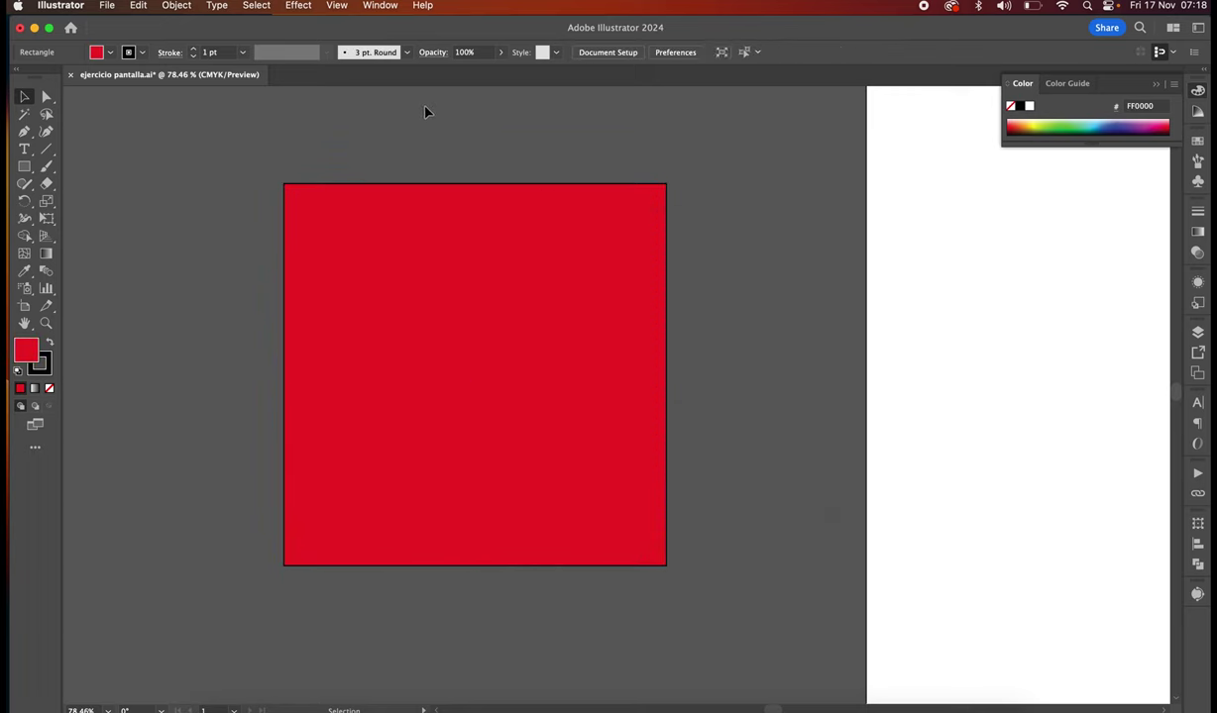
# Select the red square, set its stroke color to yellow FFE000 and clear the selection
pyautogui.click(395, 262)
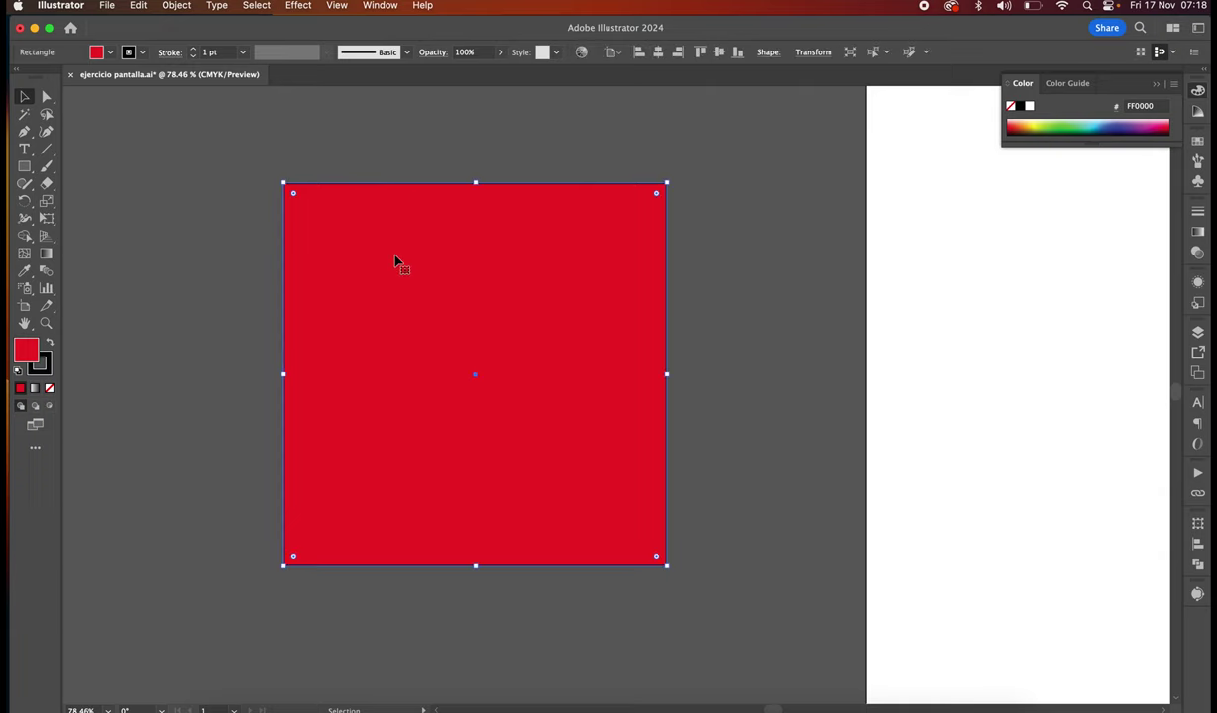
pyautogui.click(47, 369)
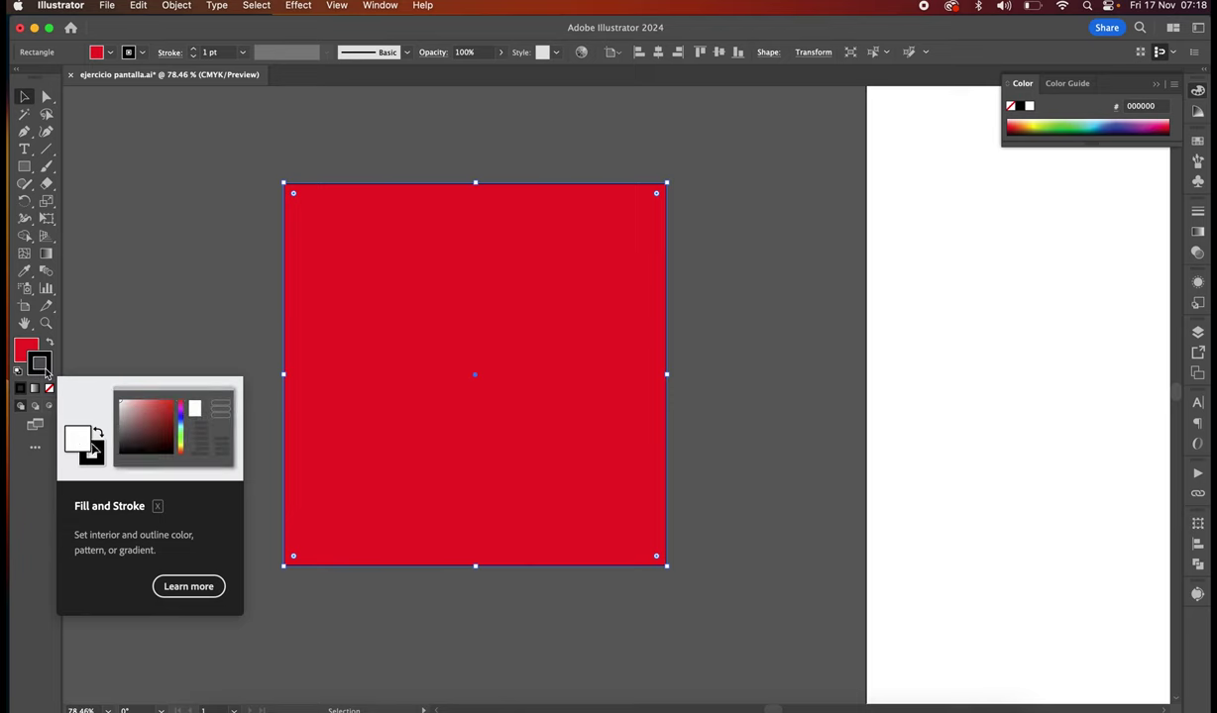
pyautogui.doubleClick(45, 370)
pyautogui.moveTo(627, 331); pyautogui.dragTo(628, 437)
pyautogui.moveTo(584, 313); pyautogui.dragTo(603, 279)
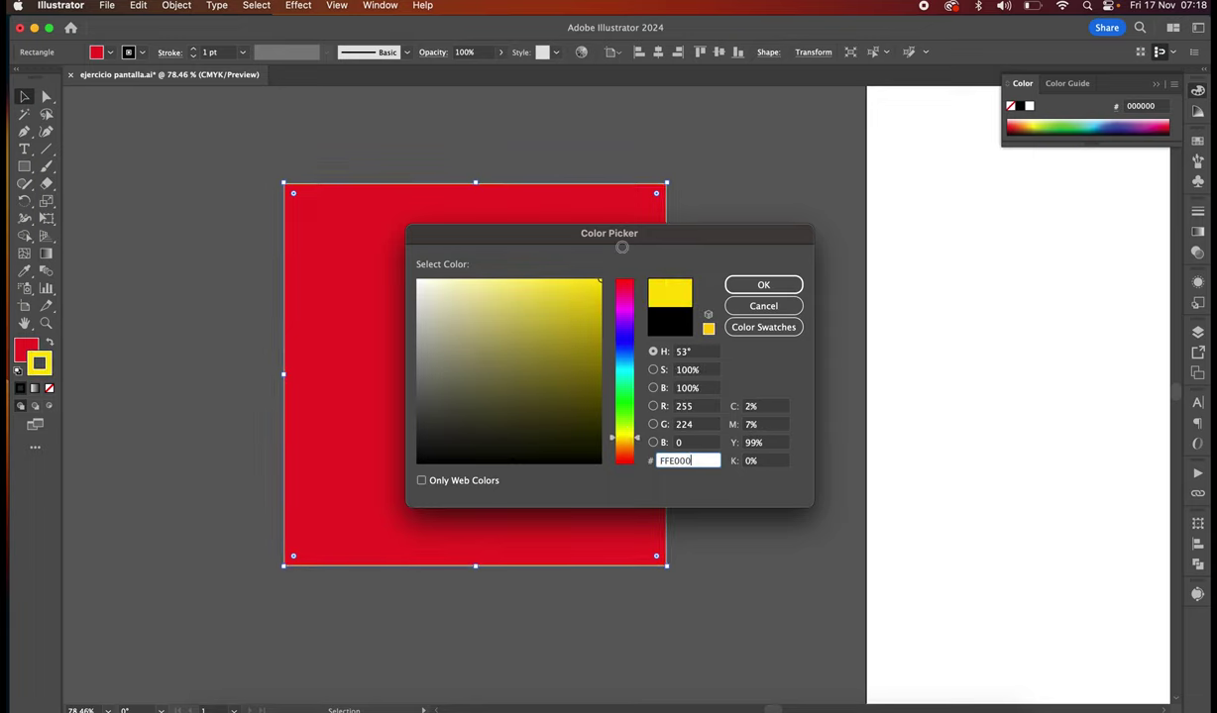
pyautogui.click(763, 284)
pyautogui.click(569, 143)
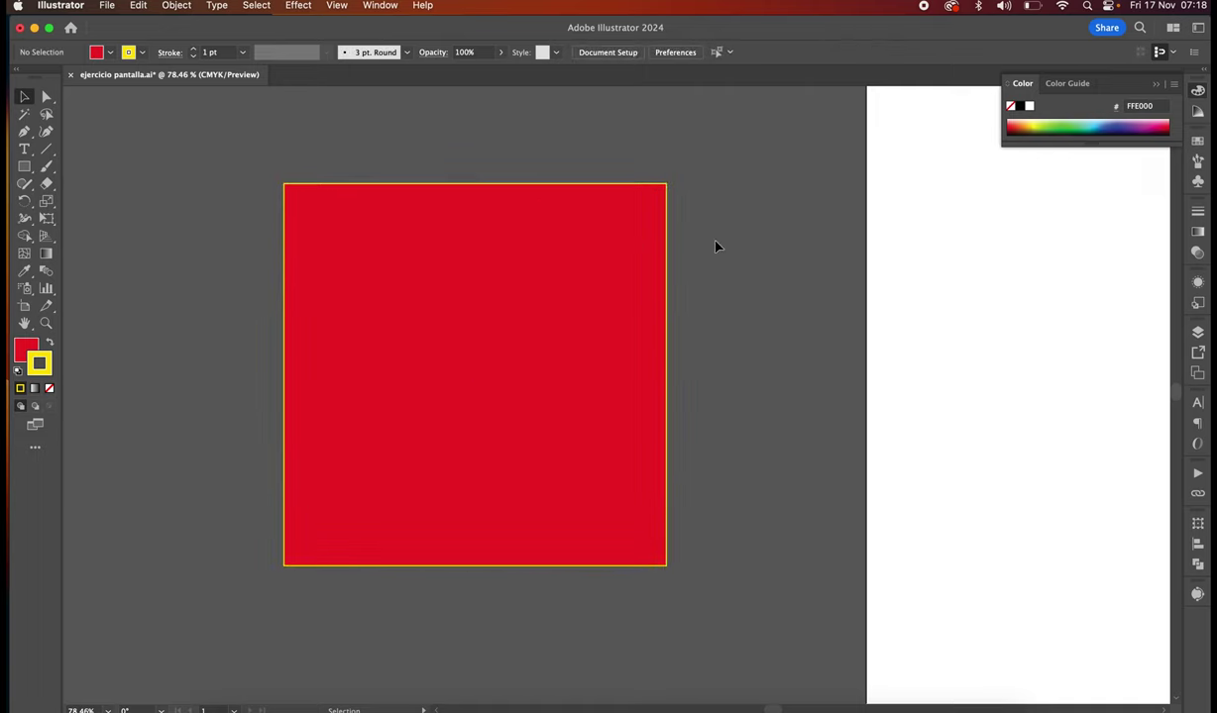
# Set the red square's stroke weight to 14 pt and deselect it
pyautogui.click(495, 294)
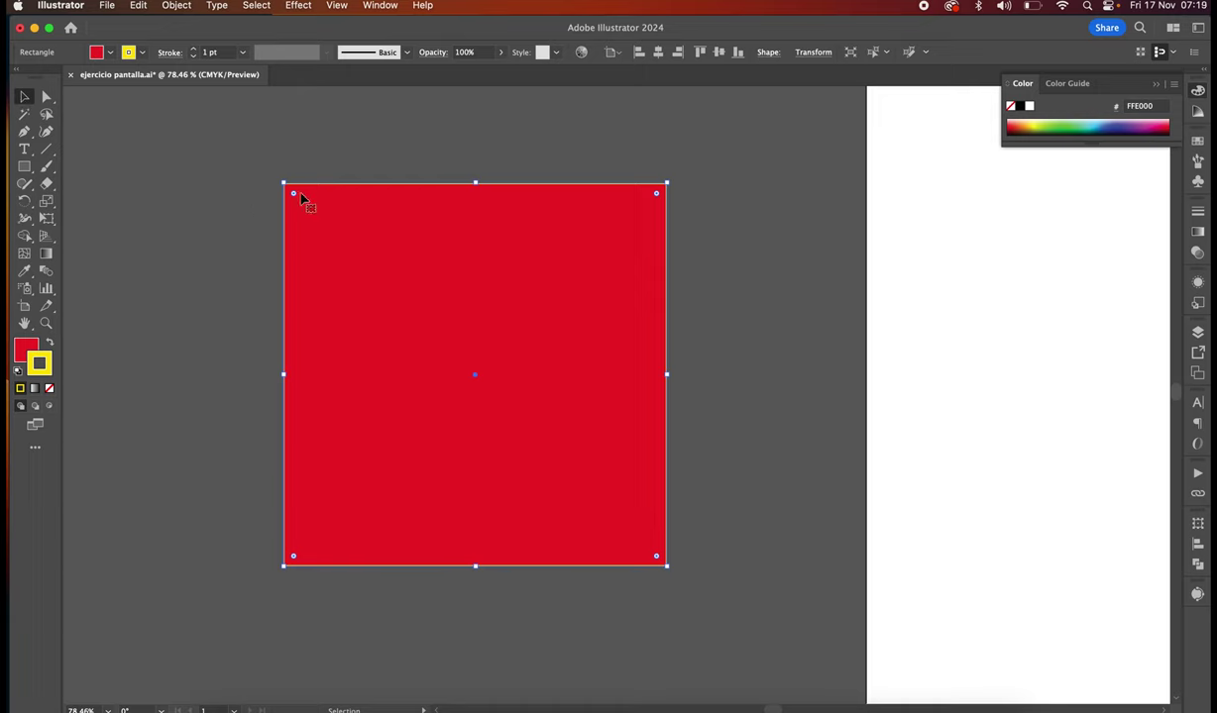
pyautogui.click(244, 54)
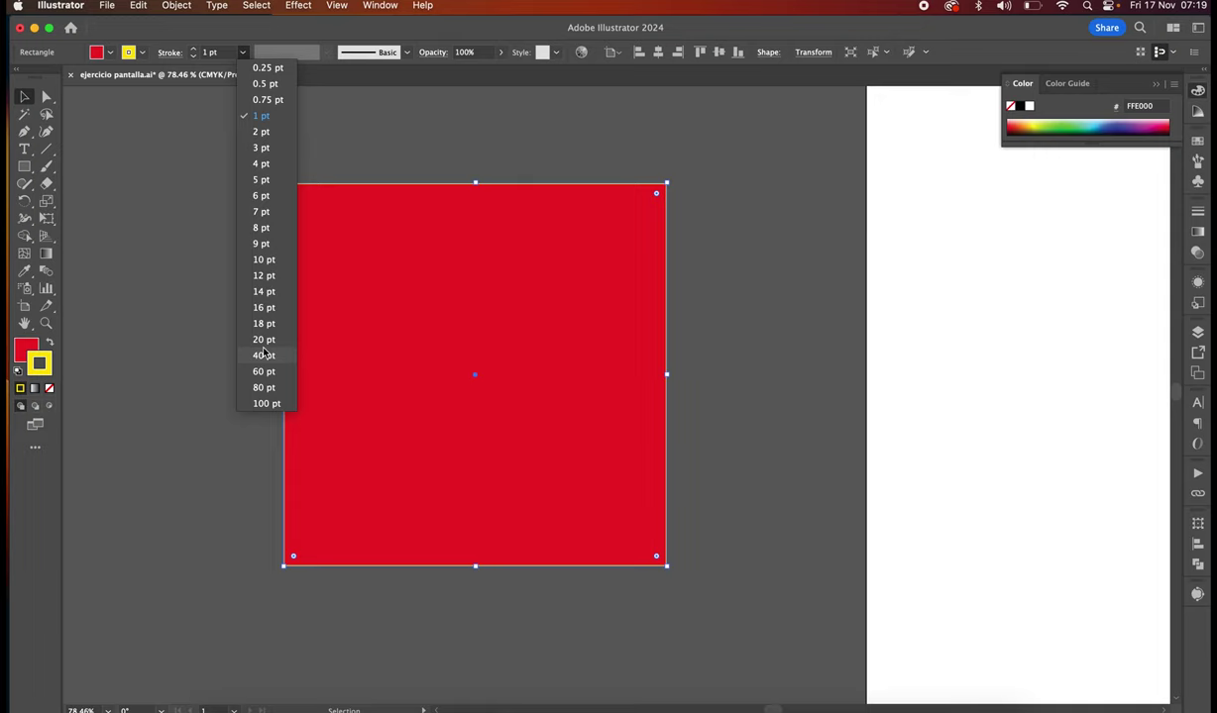
pyautogui.click(264, 291)
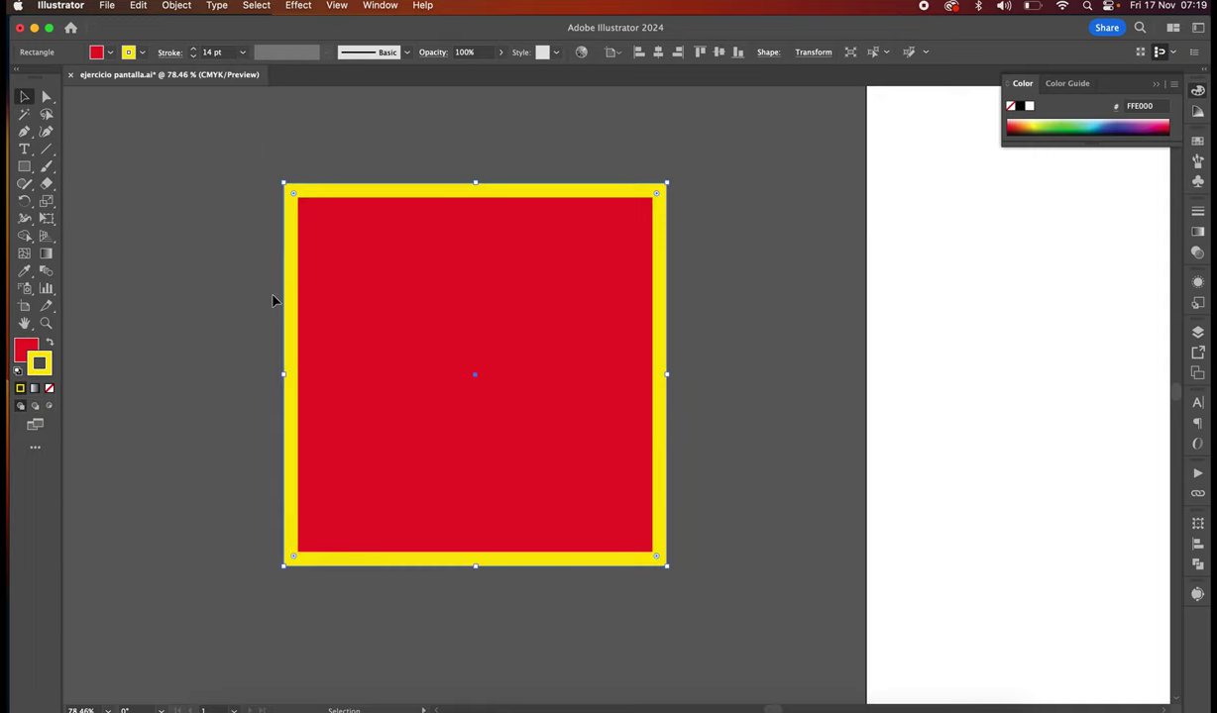
pyautogui.click(264, 287)
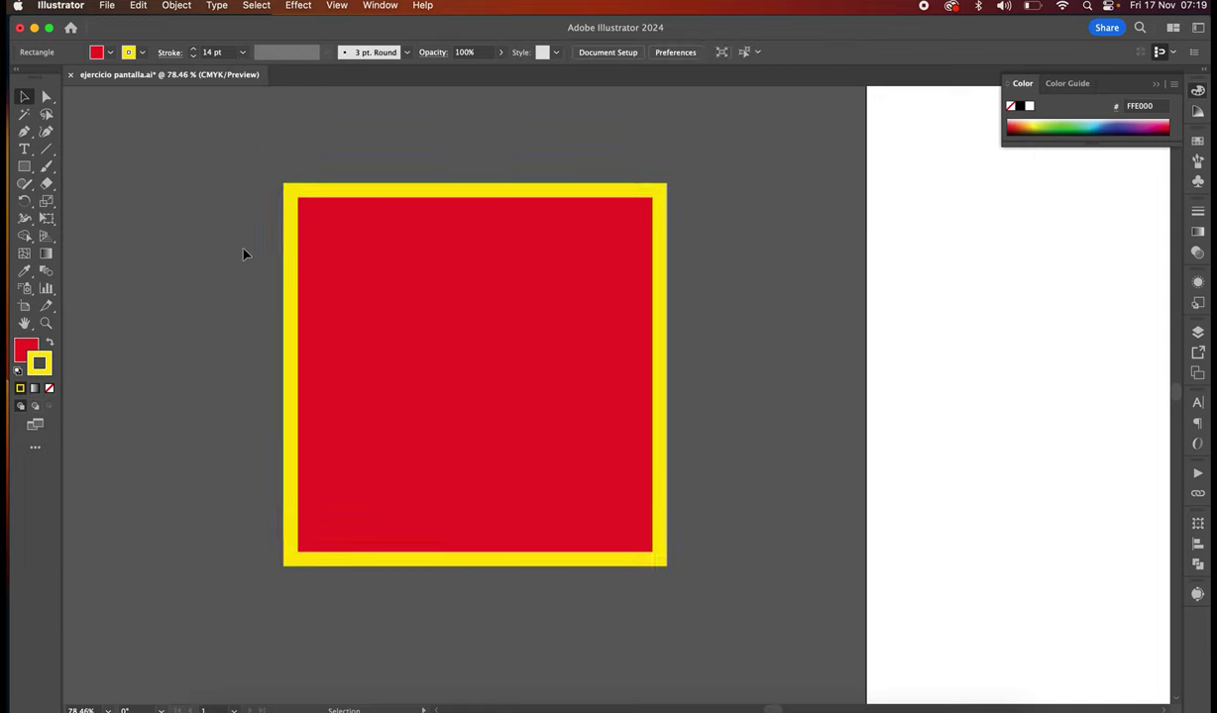
# Select the red square and thicken its yellow stroke to 80 pt
pyautogui.click(365, 228)
pyautogui.click(241, 51)
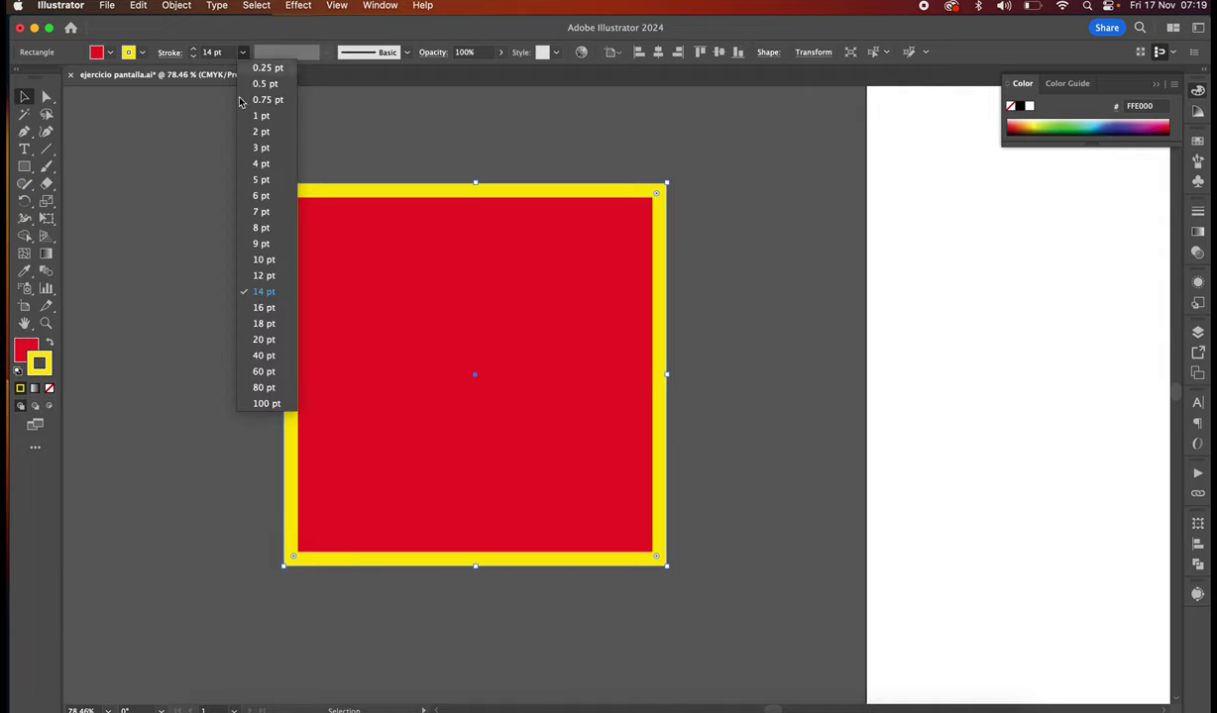
pyautogui.click(276, 389)
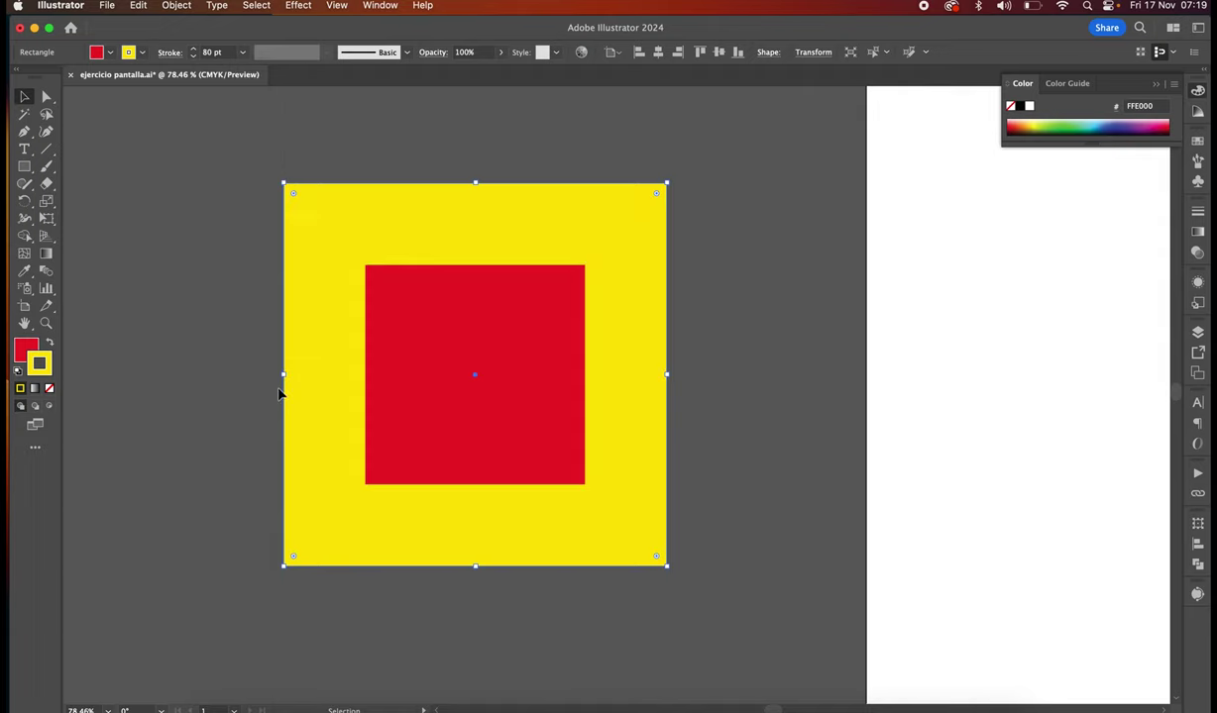
# Set the square's stroke weight to 8 pt and clear the selection
pyautogui.click(242, 53)
pyautogui.click(261, 227)
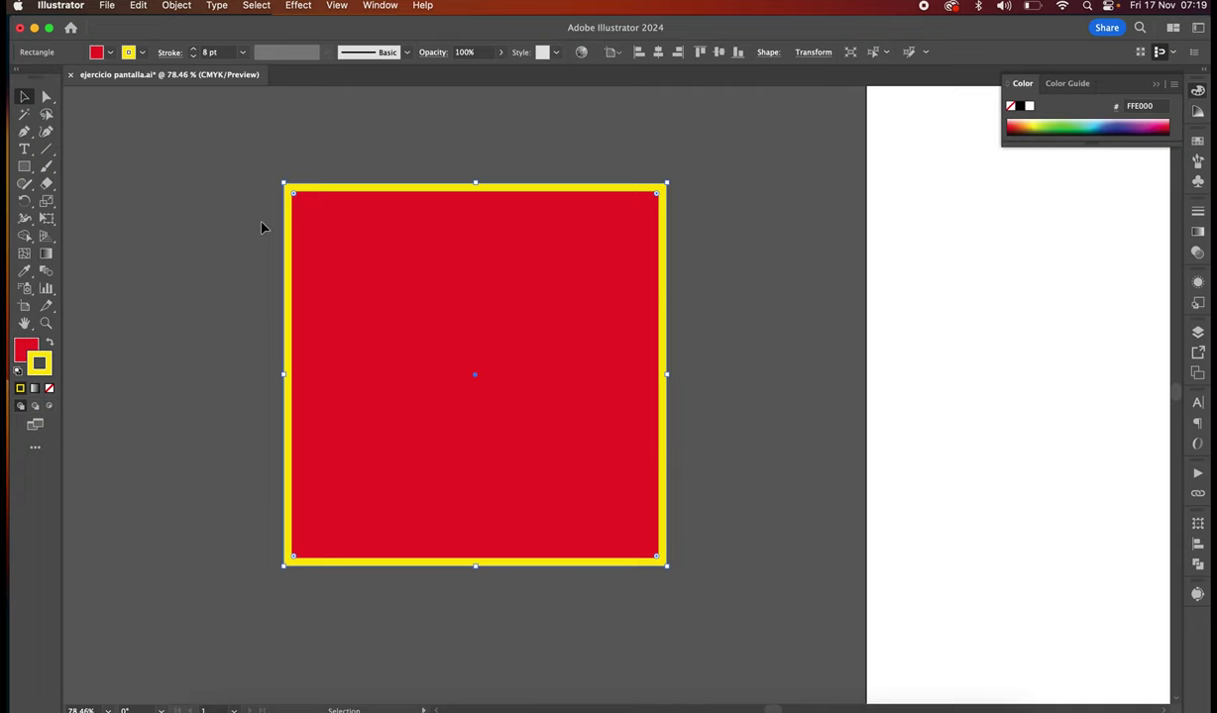
pyautogui.click(247, 124)
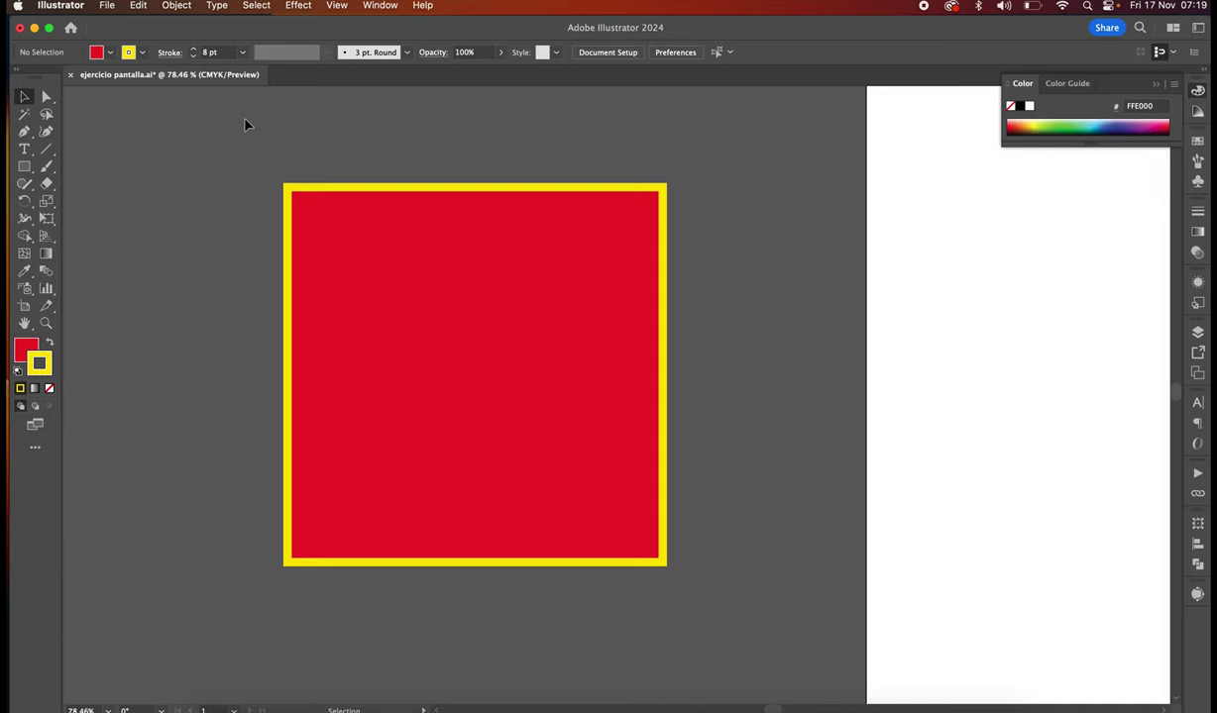
# Try removing the yellow stroke from the red square, and undo the removal
pyautogui.click(347, 225)
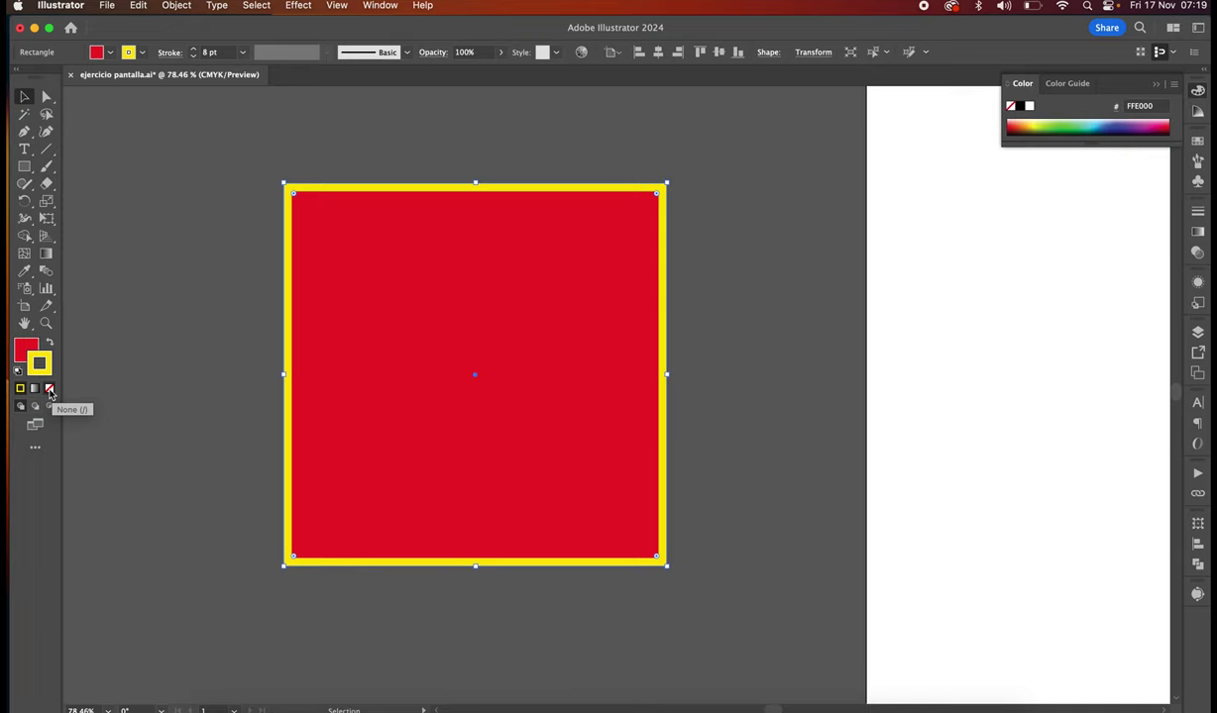
pyautogui.click(50, 392)
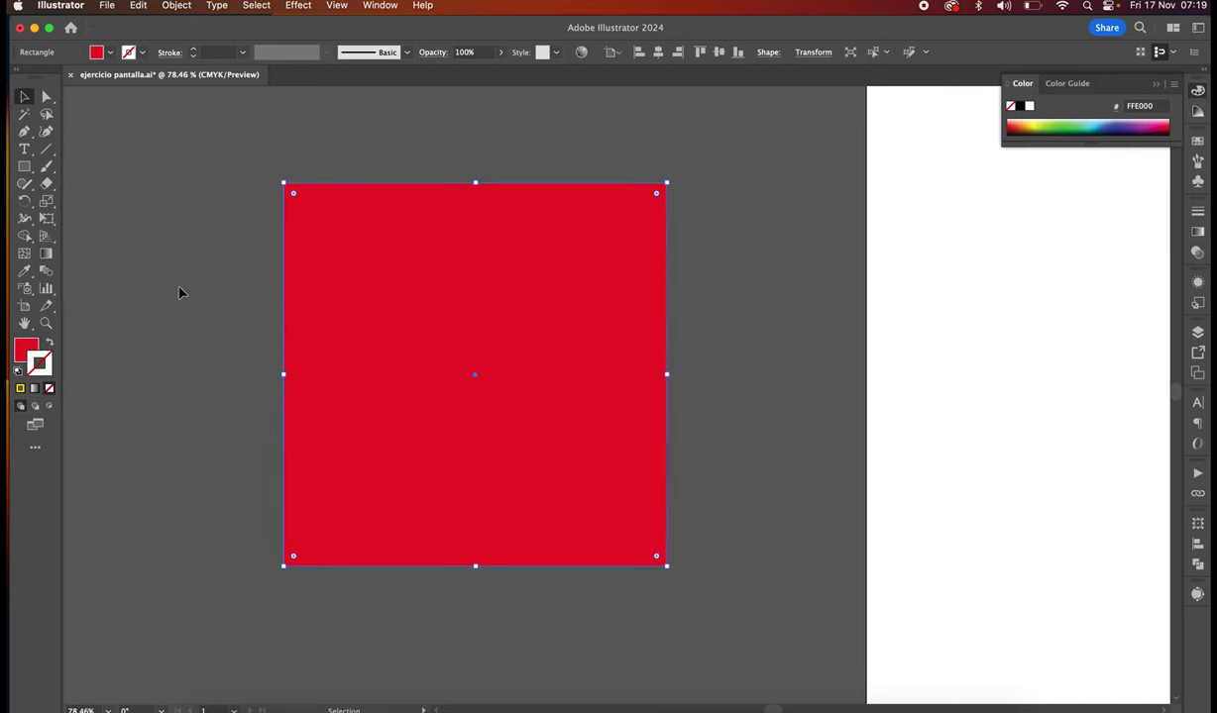
pyautogui.click(159, 313)
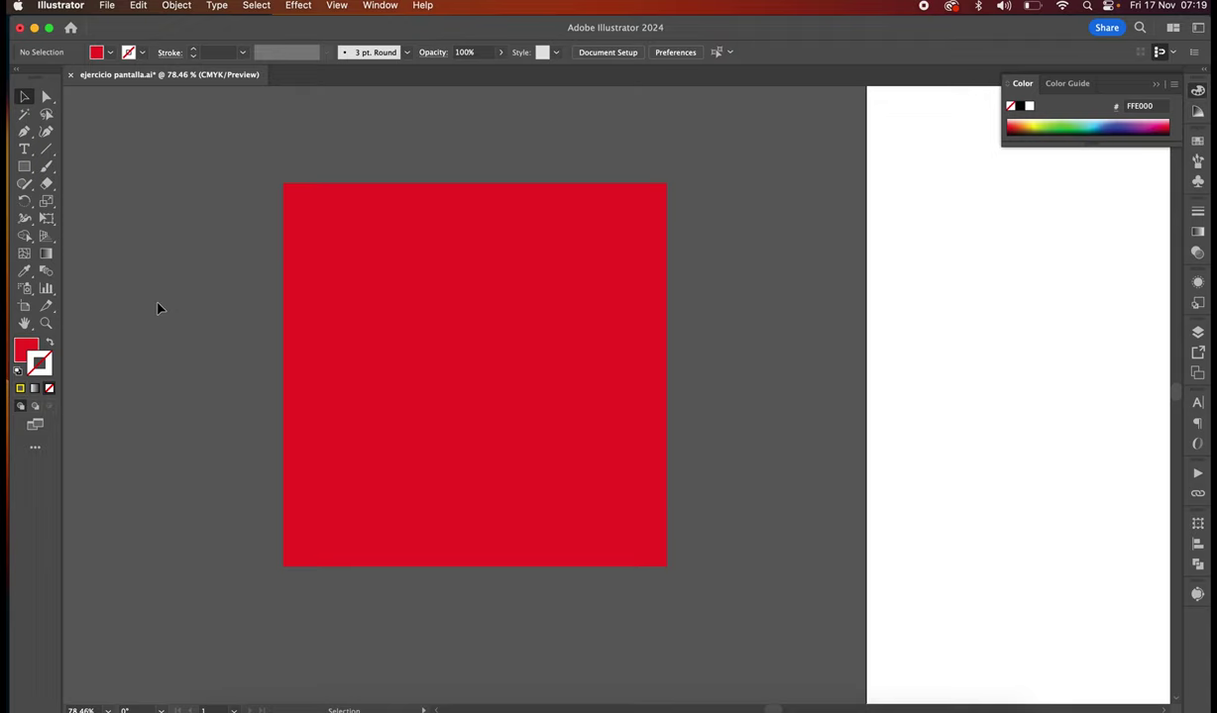
pyautogui.press('super+z')
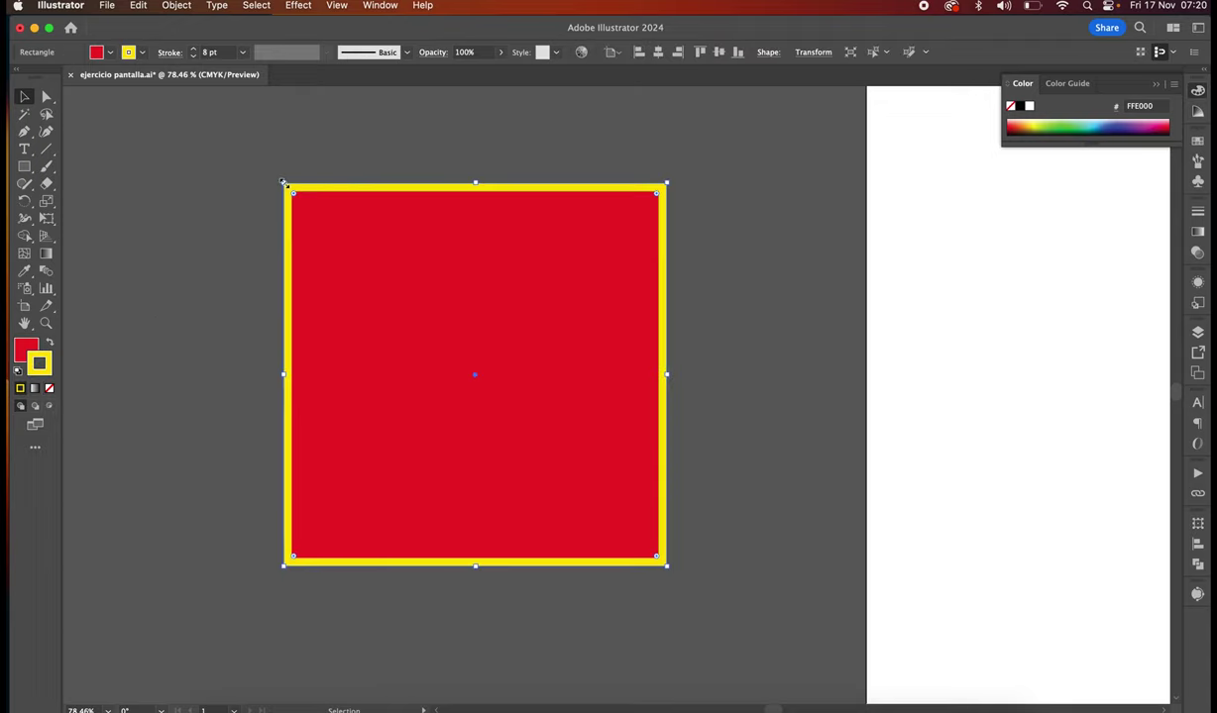
# Reshape the square into a tall, narrow rectangle and set its stroke weight to 12 pt
pyautogui.moveTo(285, 183); pyautogui.dragTo(469, 143)
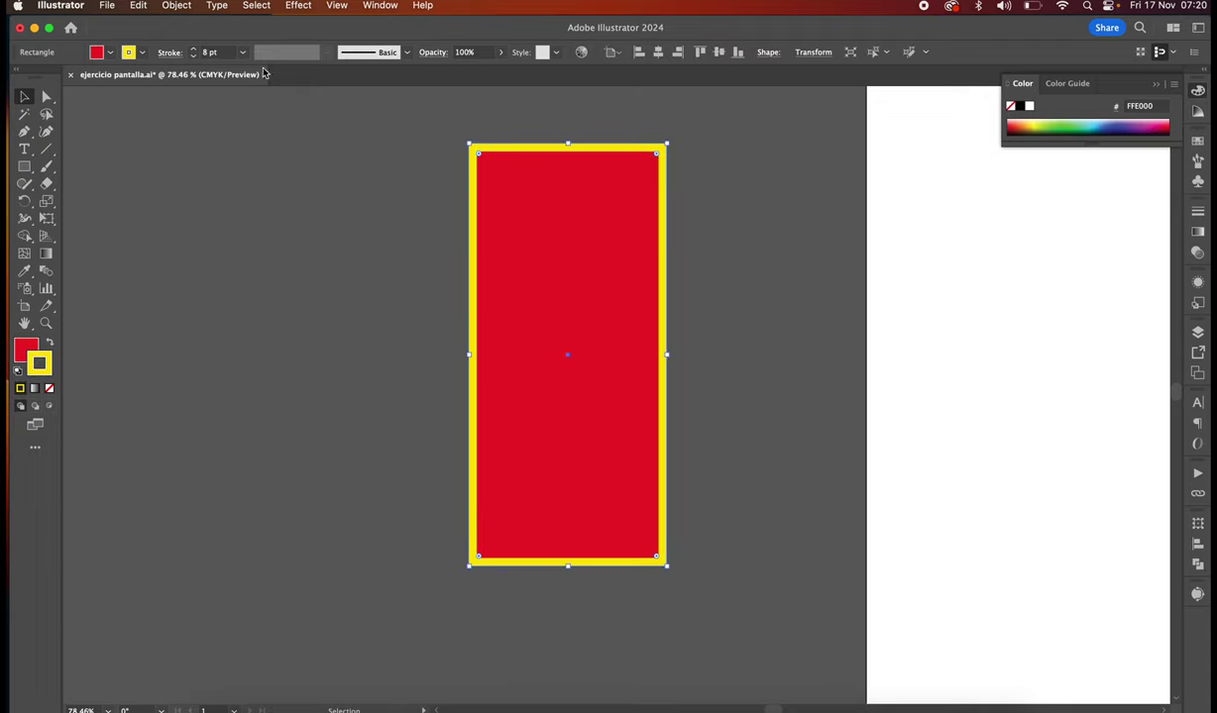
pyautogui.click(242, 52)
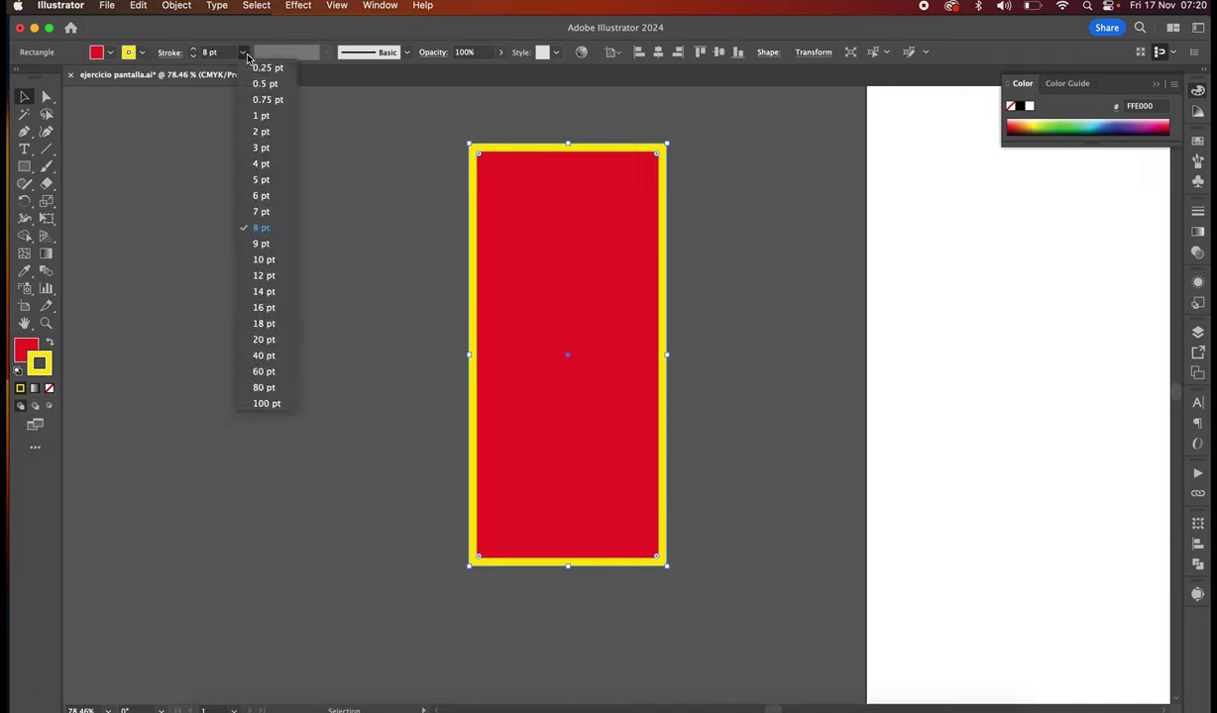
pyautogui.click(266, 281)
# Move the tall rectangle to the left and slightly down, and set its fill to None
pyautogui.moveTo(569, 176); pyautogui.dragTo(404, 209)
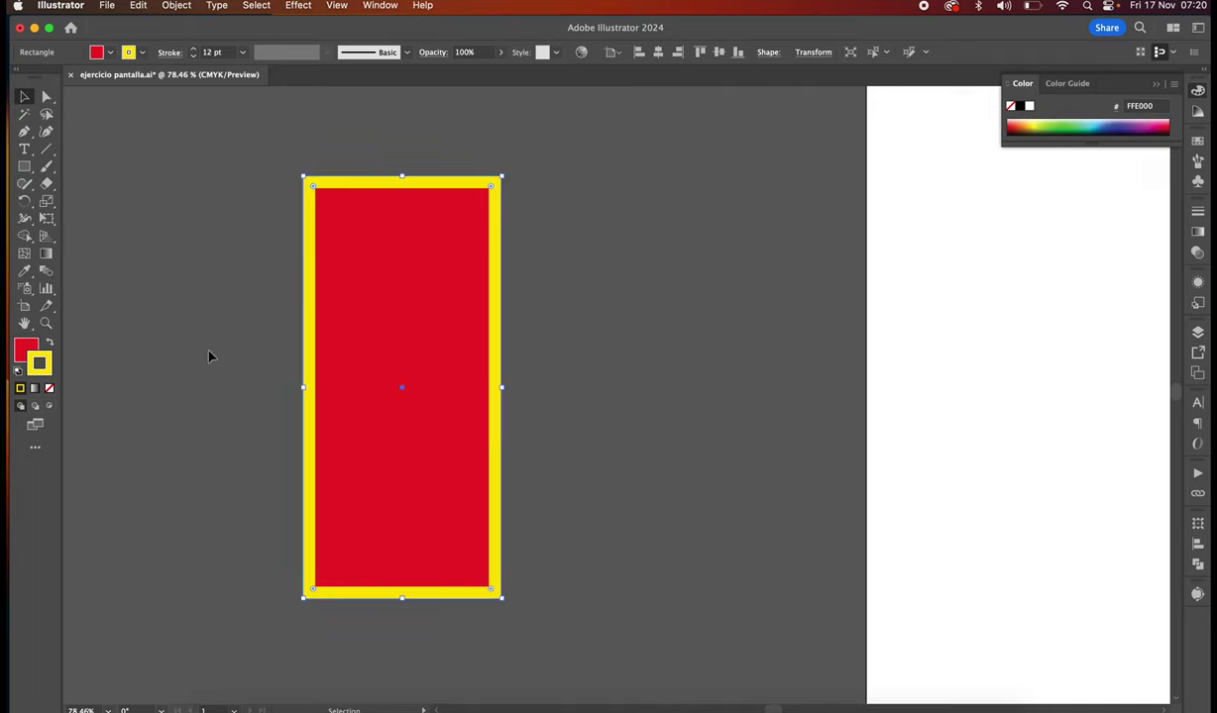
pyautogui.click(22, 348)
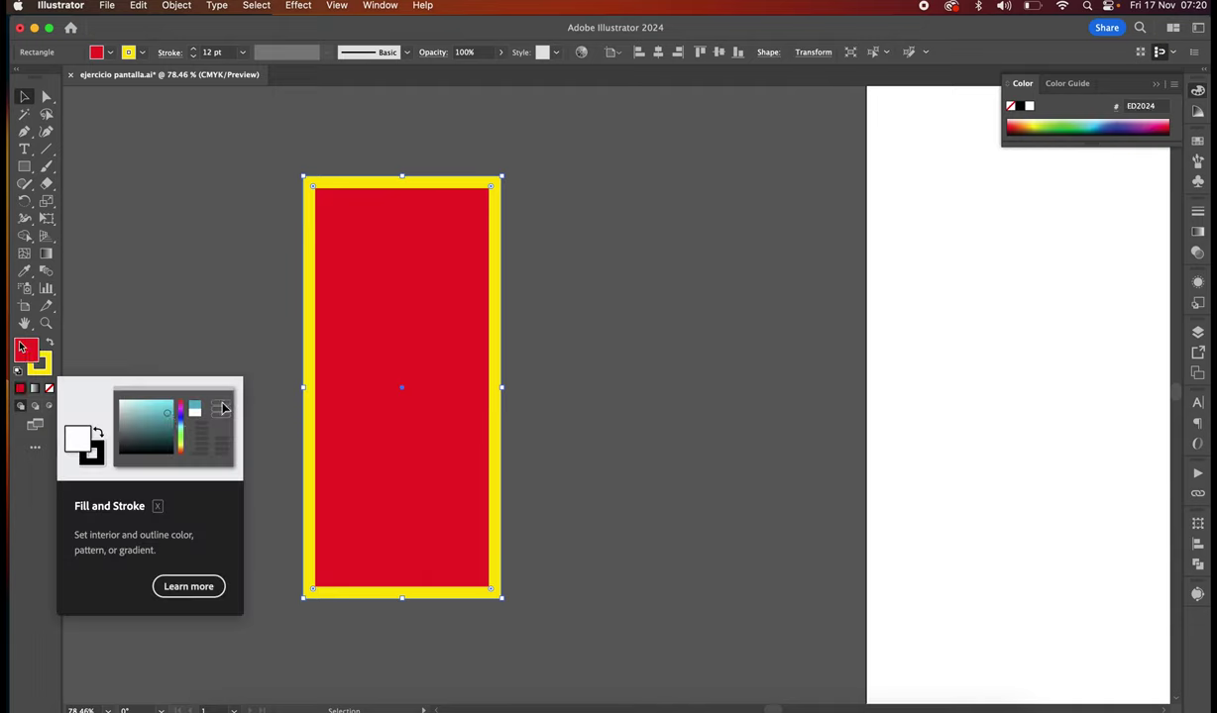
pyautogui.click(50, 389)
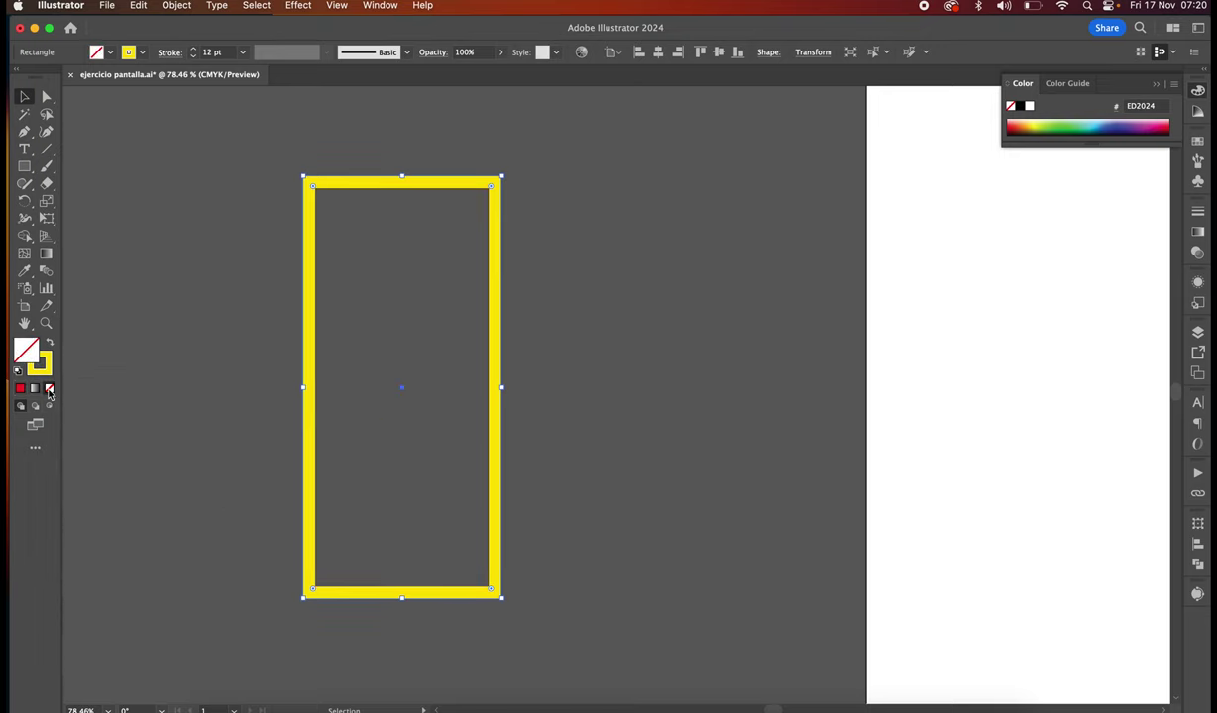
# Move the unfilled rectangle a short way to the right by its yellow outline, and deselect it
pyautogui.click(261, 325)
pyautogui.moveTo(312, 302); pyautogui.dragTo(393, 300)
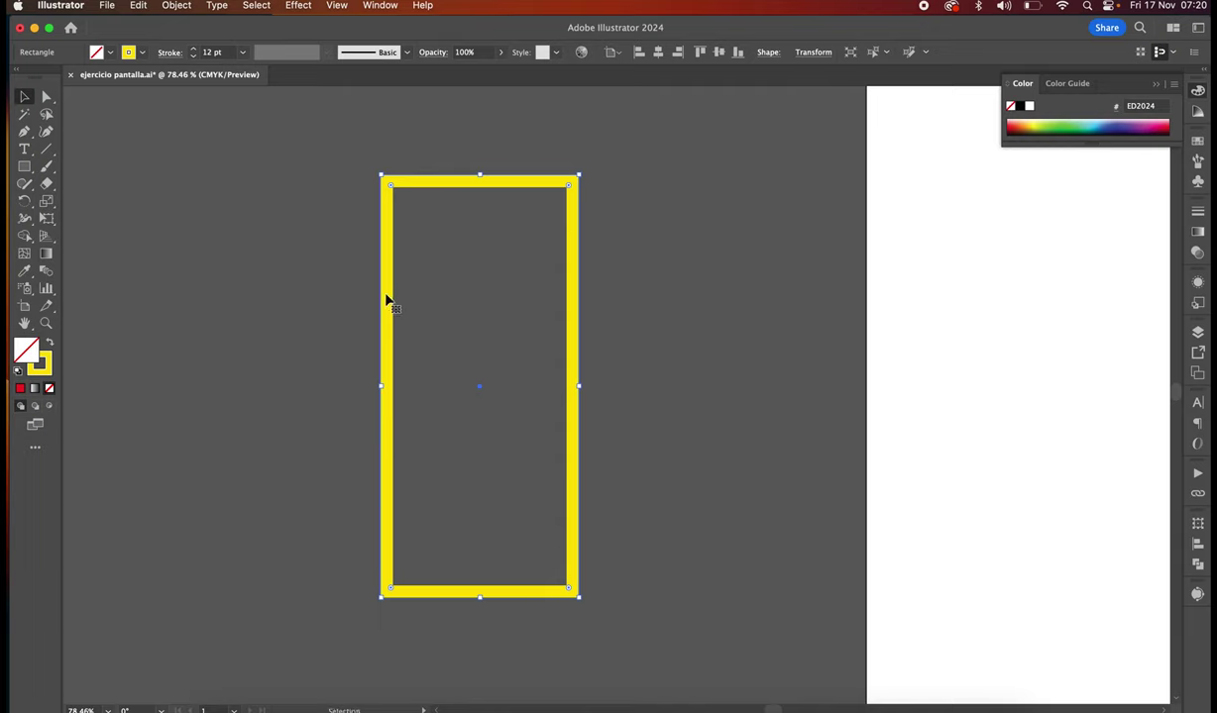
pyautogui.click(347, 299)
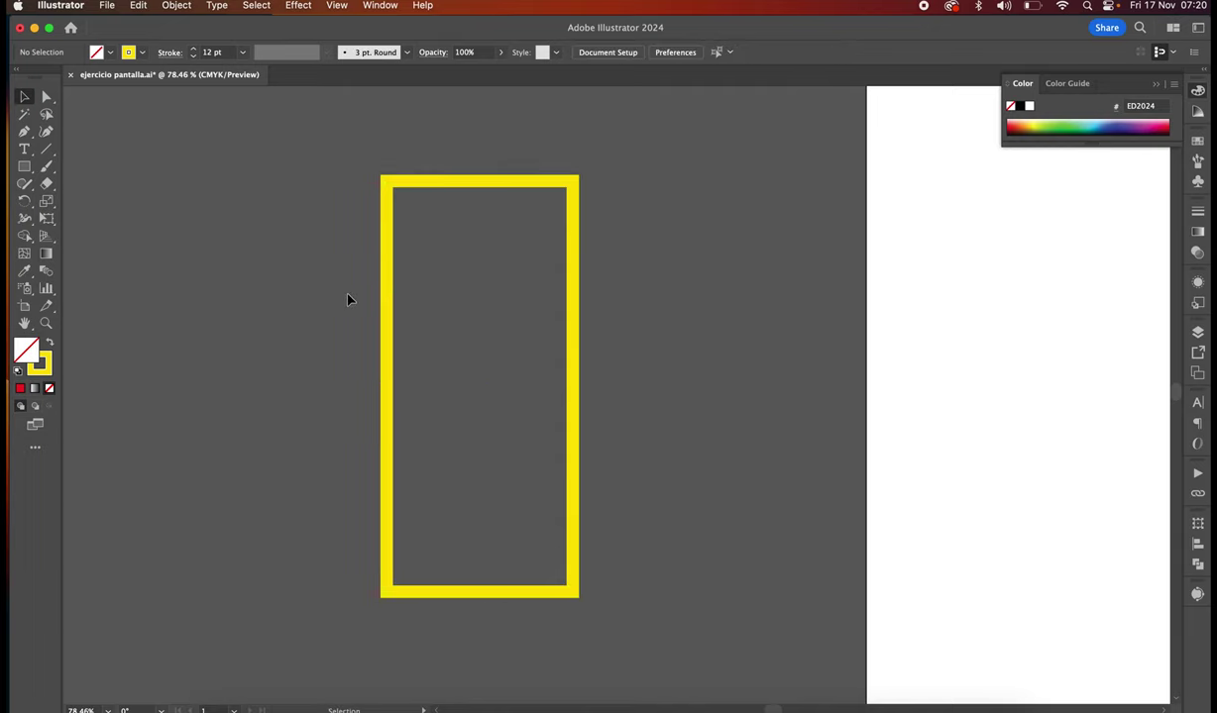
# Delete the tall rectangle and draw a new unfilled square with the Rectangle tool in its place
pyautogui.press('super+a')
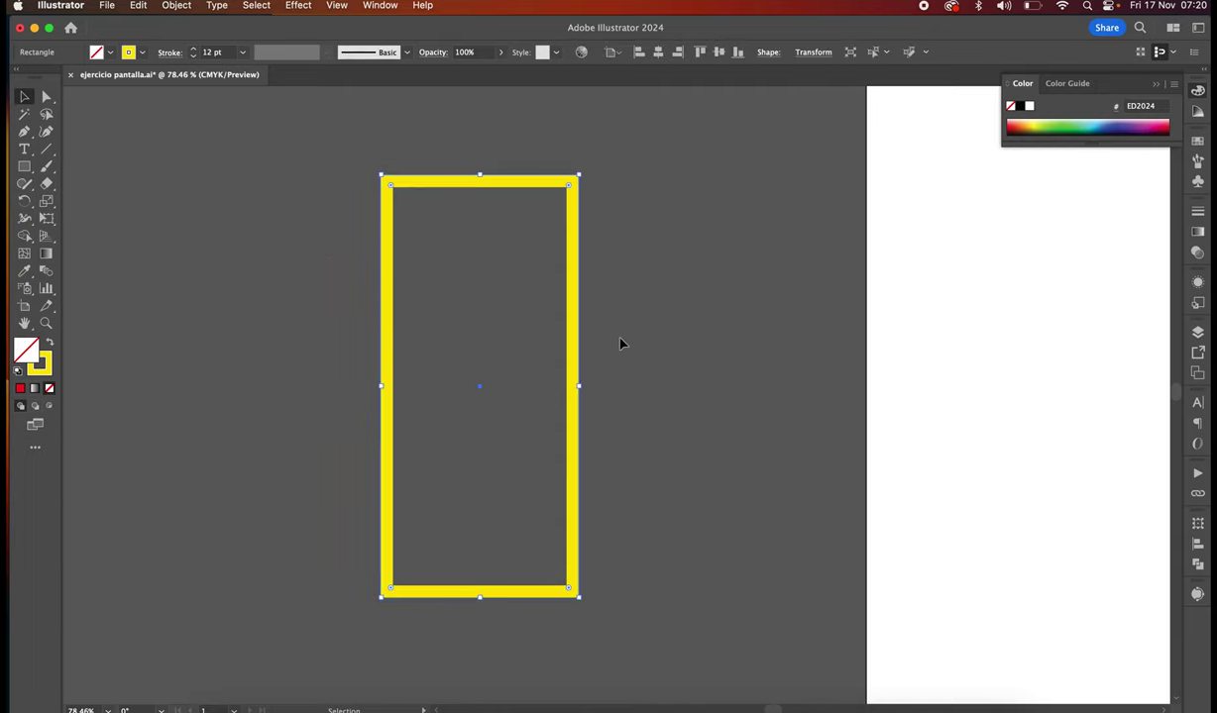
pyautogui.press('Delete')
pyautogui.click(24, 166)
pyautogui.moveTo(271, 209); pyautogui.dragTo(653, 528)
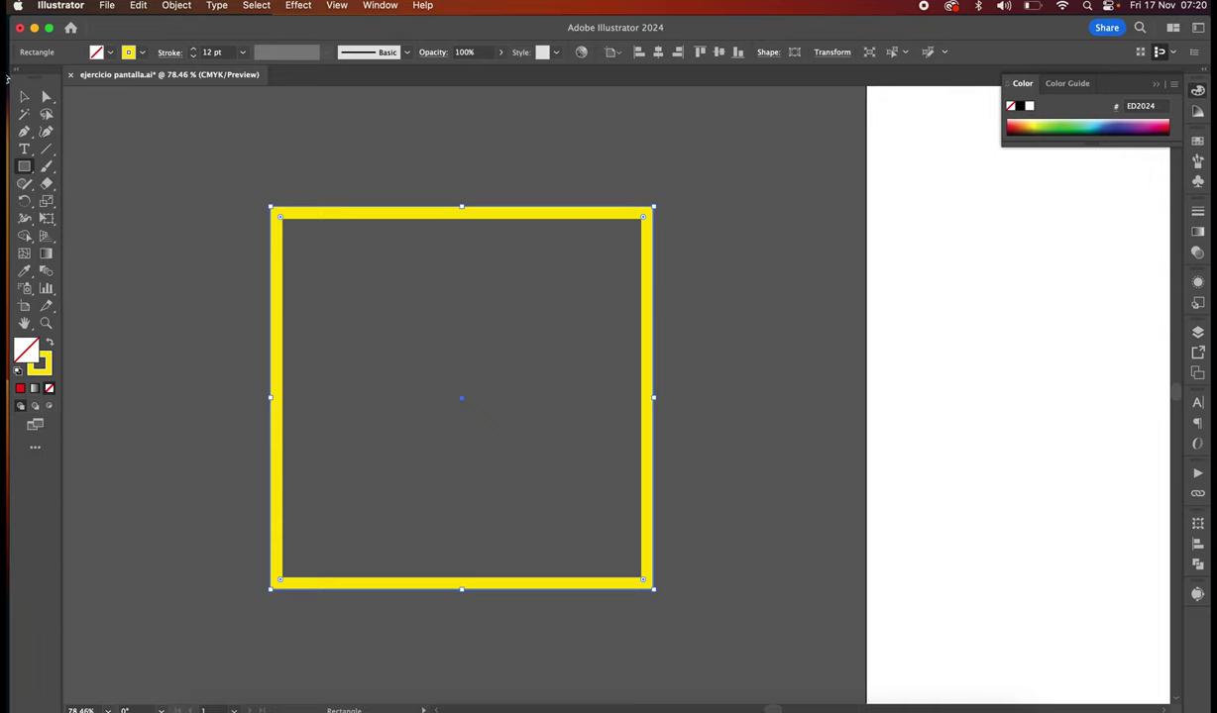
# Move the new square slightly up and left, and fill it with purple 8200FF
pyautogui.click(26, 96)
pyautogui.moveTo(372, 218); pyautogui.dragTo(317, 195)
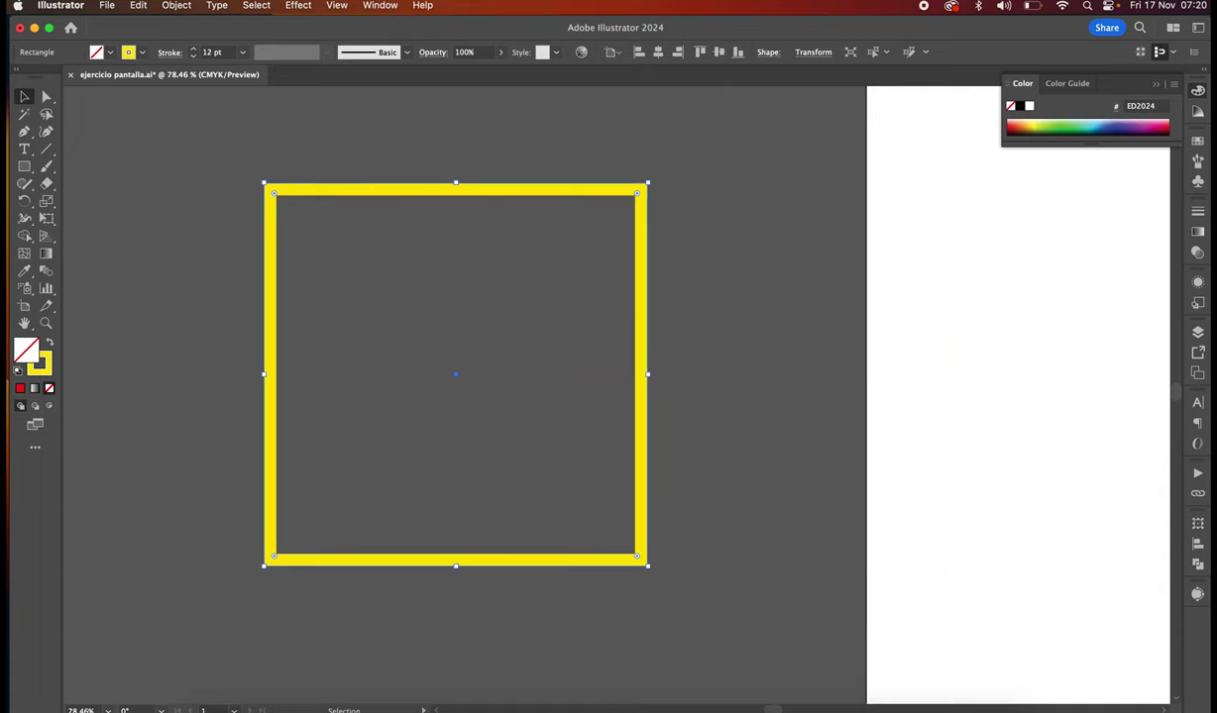
pyautogui.doubleClick(30, 352)
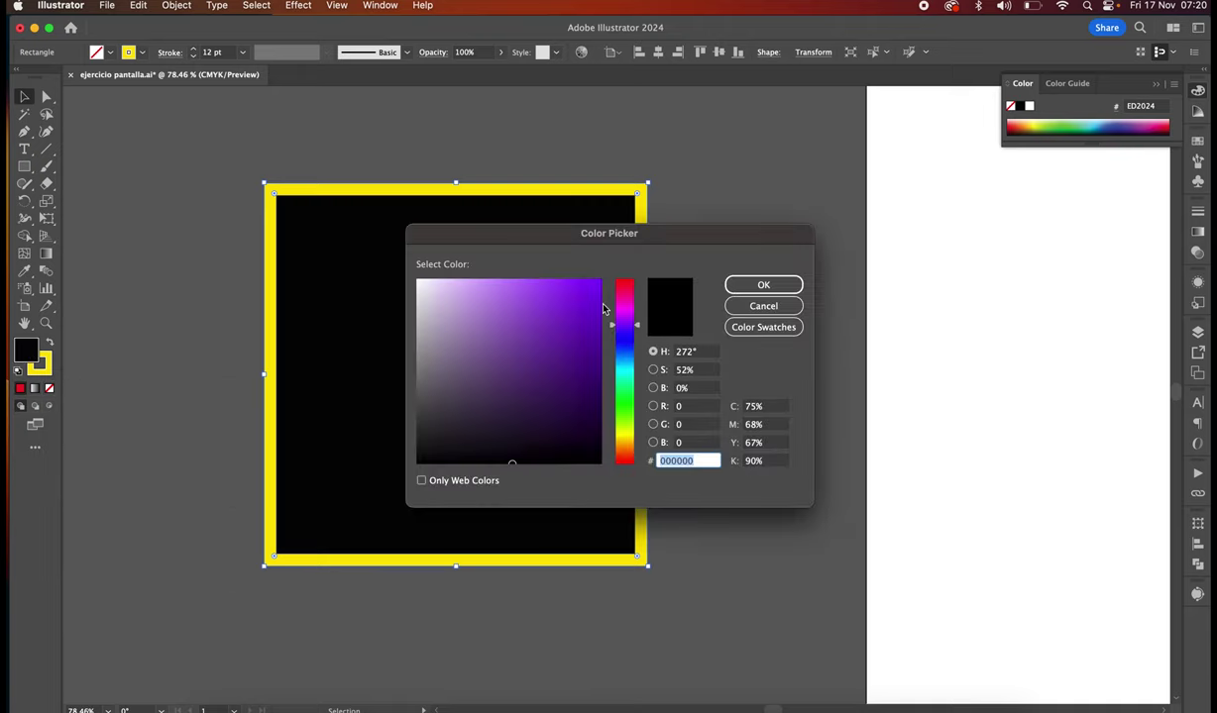
pyautogui.click(598, 284)
pyautogui.click(743, 280)
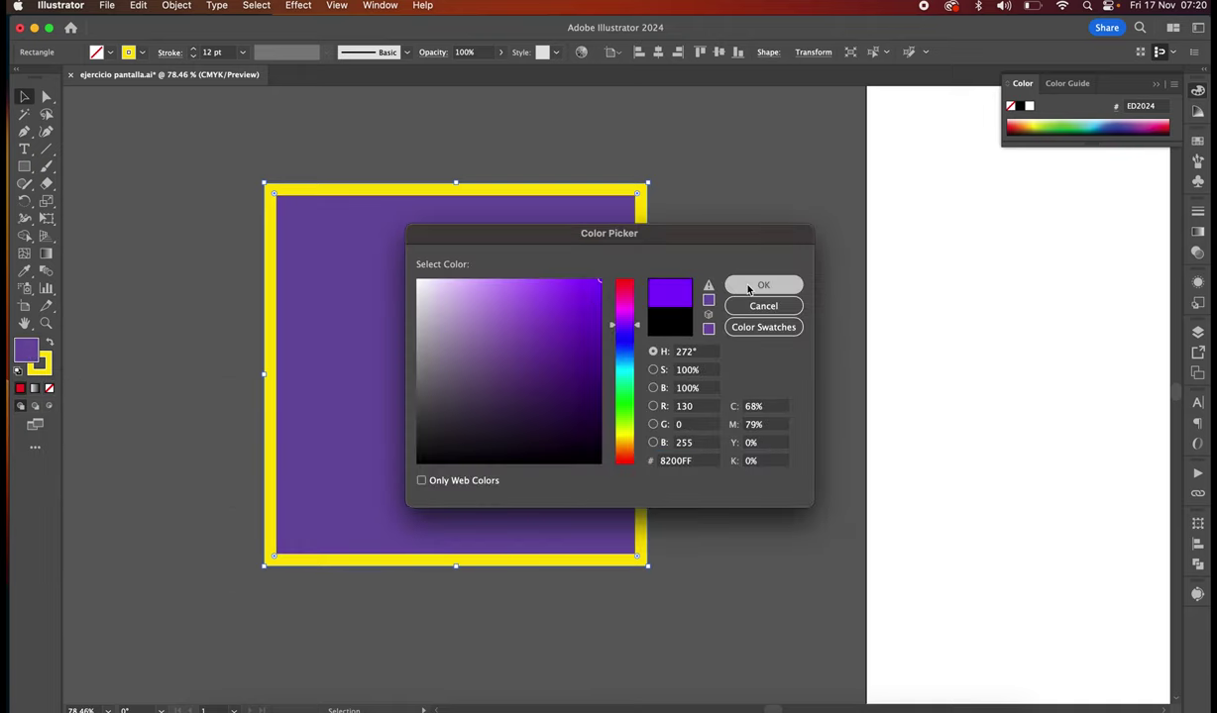
# Remove the yellow stroke from the purple square, make the fill color active and clear the selection
pyautogui.click(46, 368)
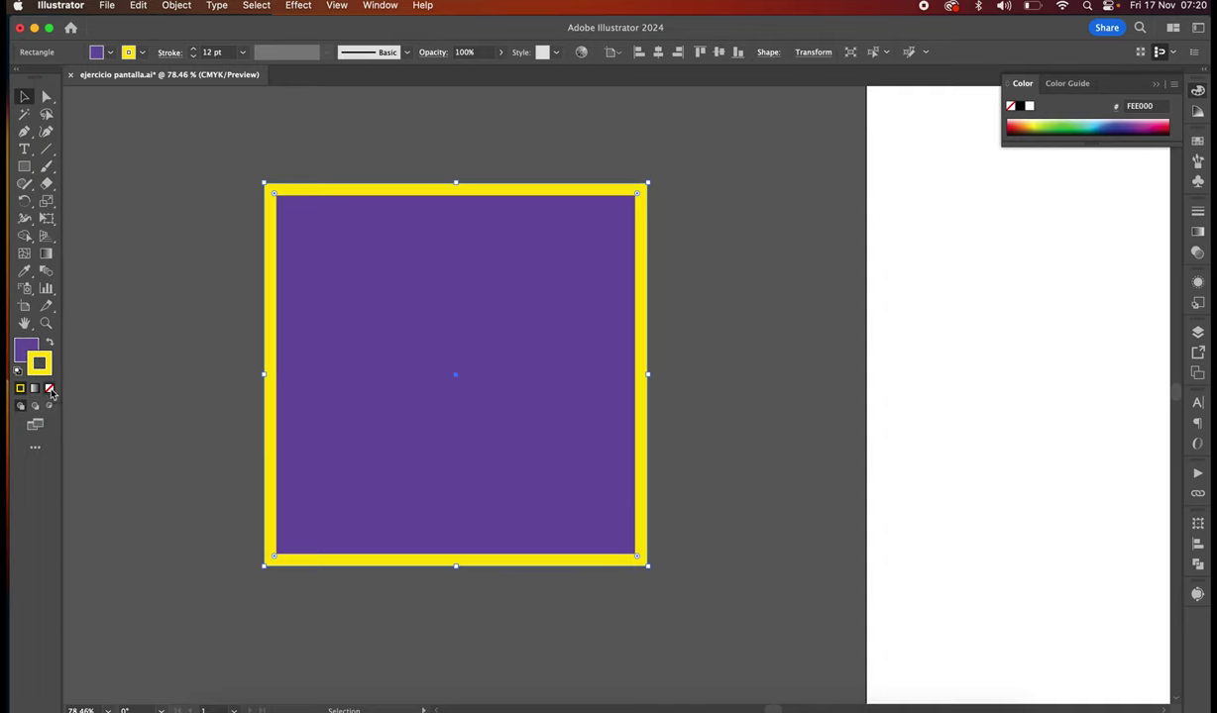
pyautogui.click(49, 388)
pyautogui.click(25, 352)
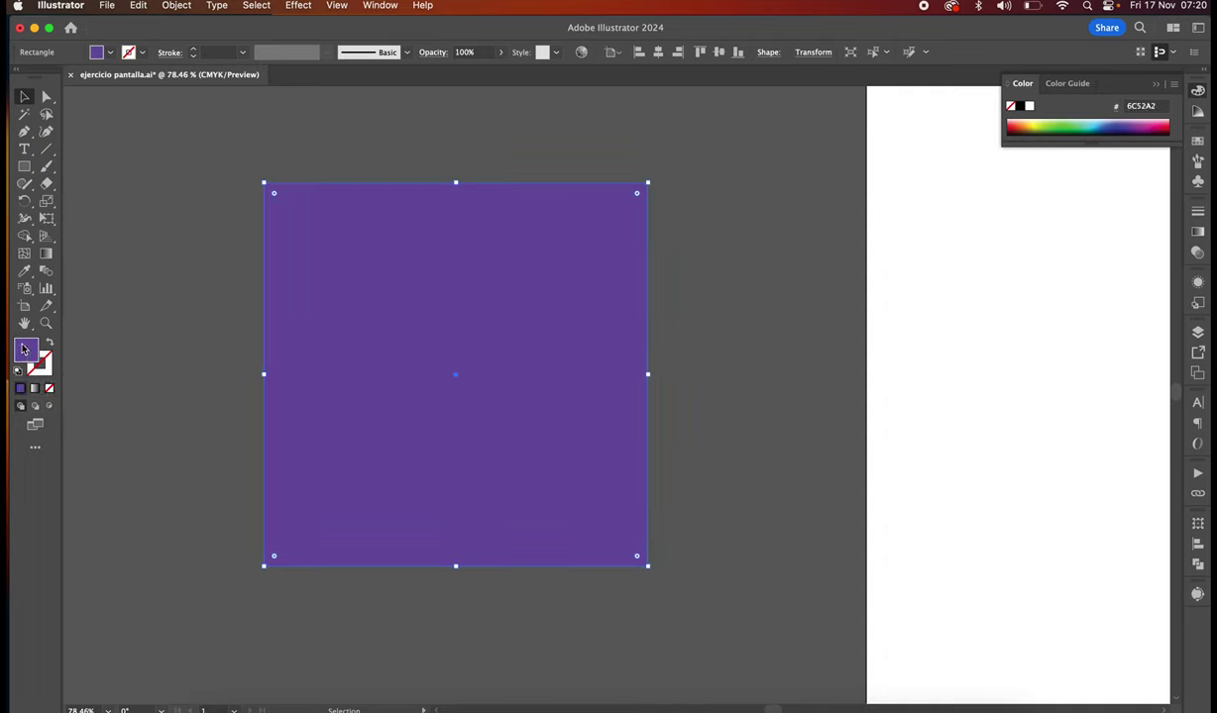
pyautogui.click(182, 209)
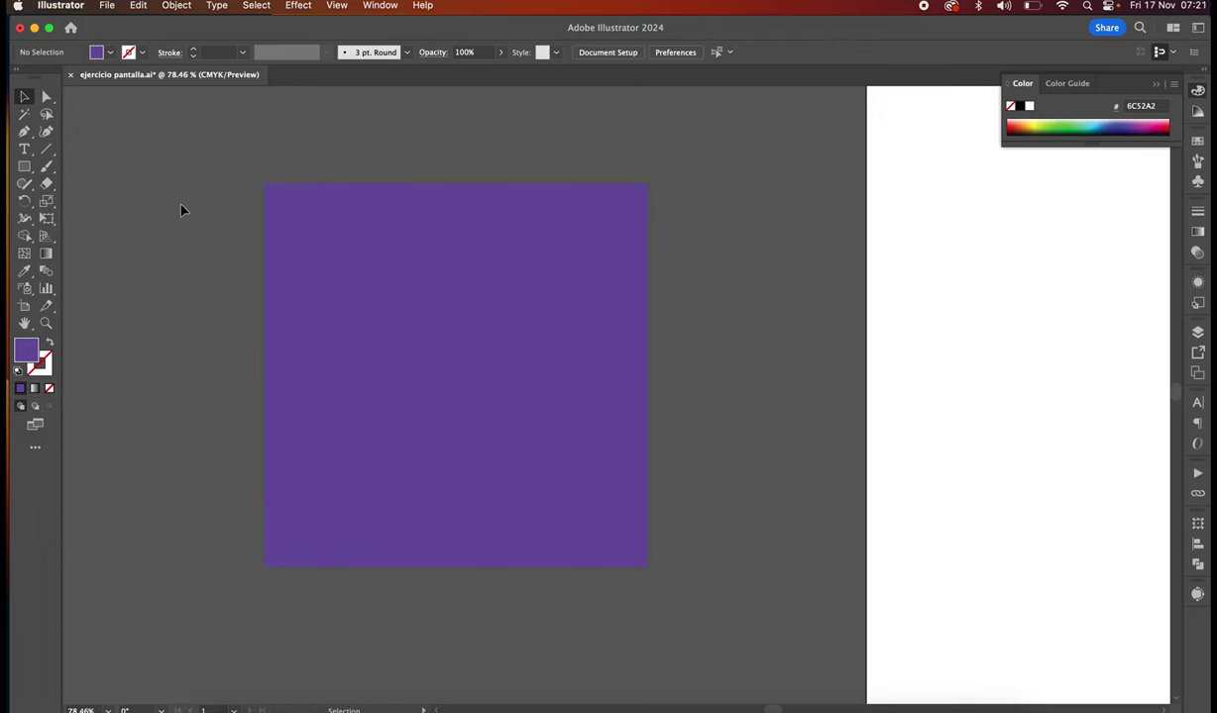
# Shrink the purple square freely from its upper-right corner into a slightly wider-than-tall rectangle, and deselect it
pyautogui.click(367, 278)
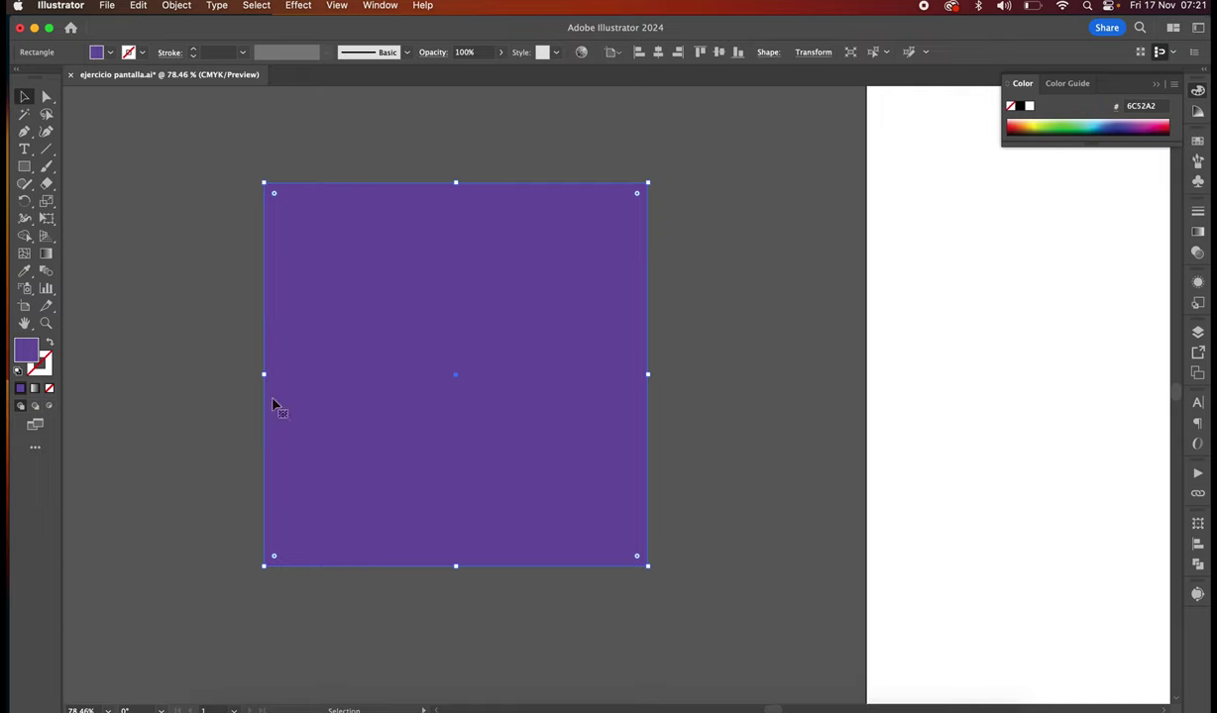
pyautogui.click(694, 298)
pyautogui.click(466, 284)
pyautogui.scroll(-1, 307, 541)
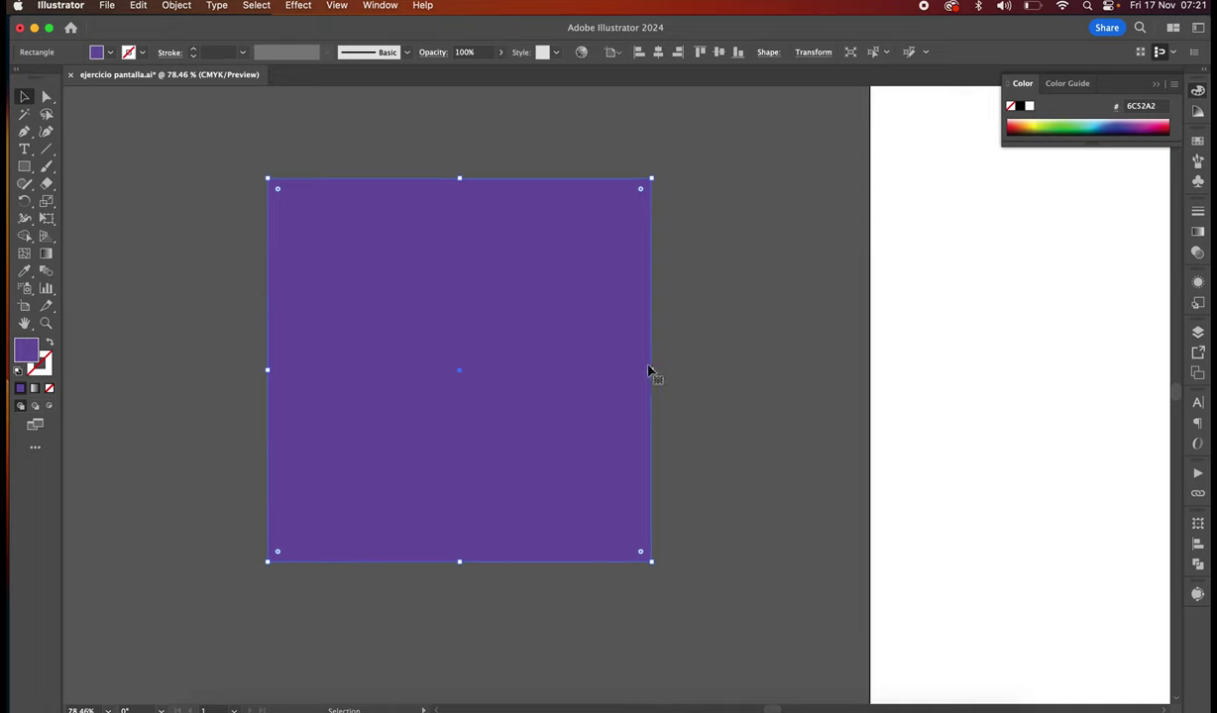
pyautogui.moveTo(651, 176); pyautogui.dragTo(761, 232)
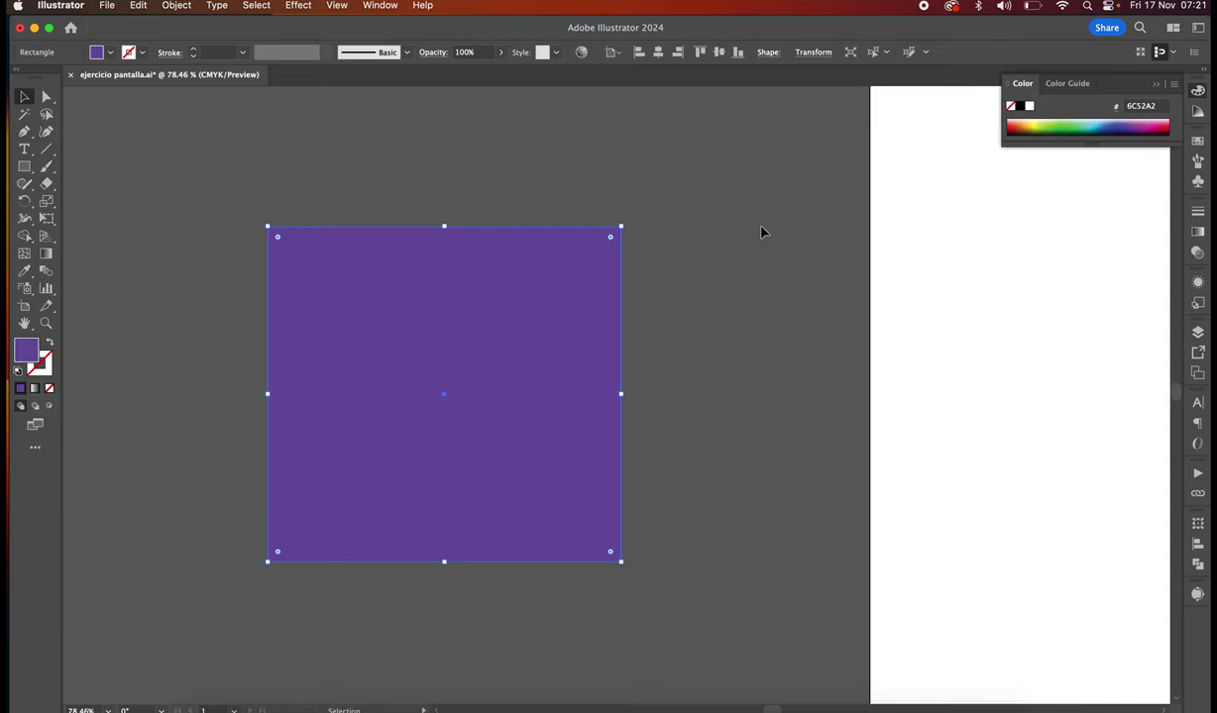
pyautogui.click(673, 293)
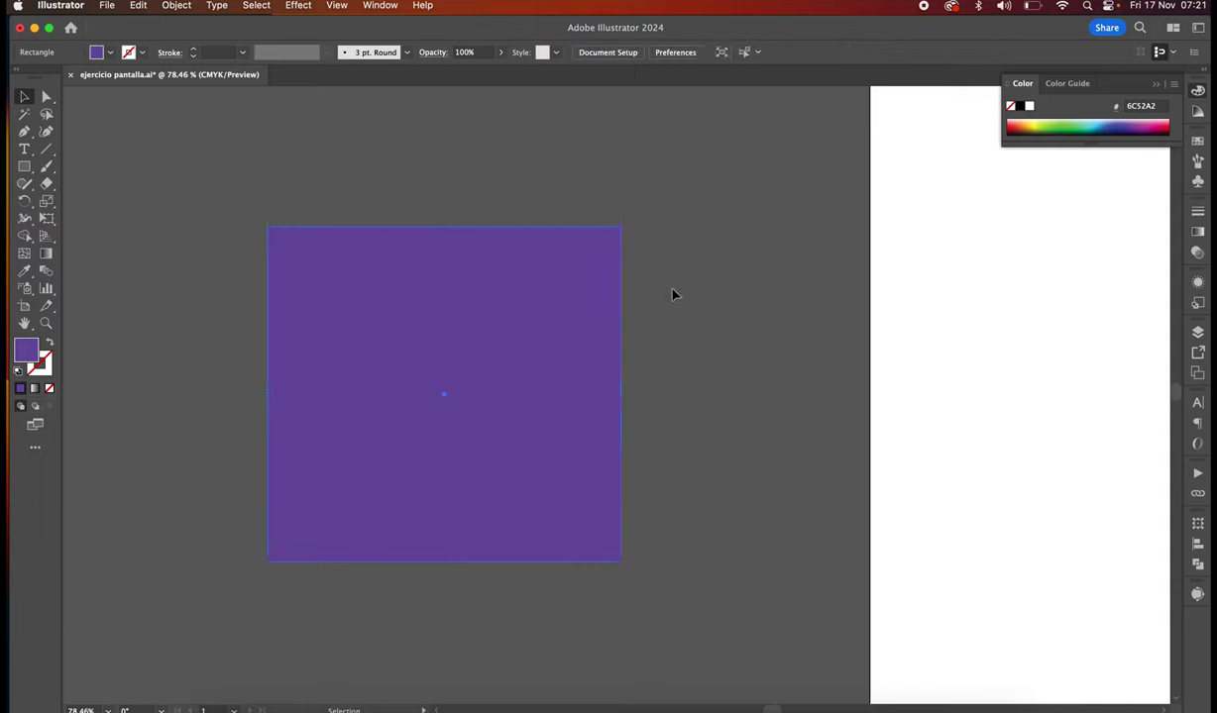
# Round all four corners of the purple rectangle with its corner handles and deselect it
pyautogui.click(554, 292)
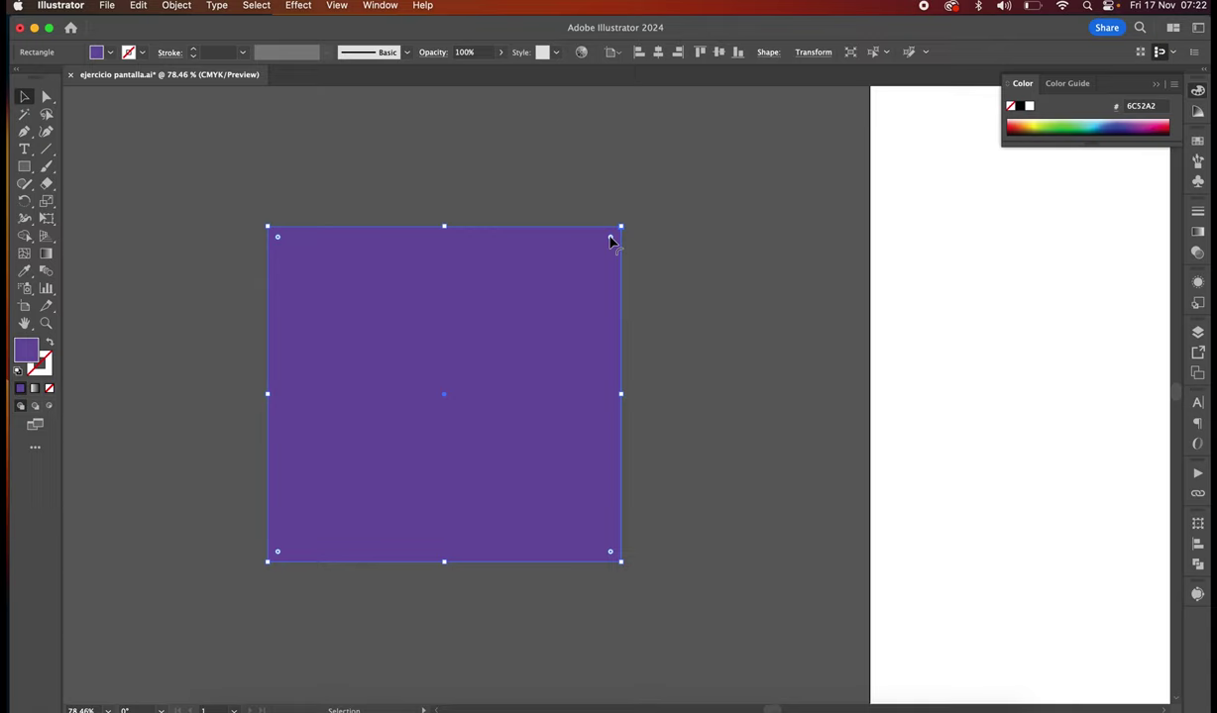
pyautogui.moveTo(610, 238); pyautogui.dragTo(561, 217)
pyautogui.click(575, 189)
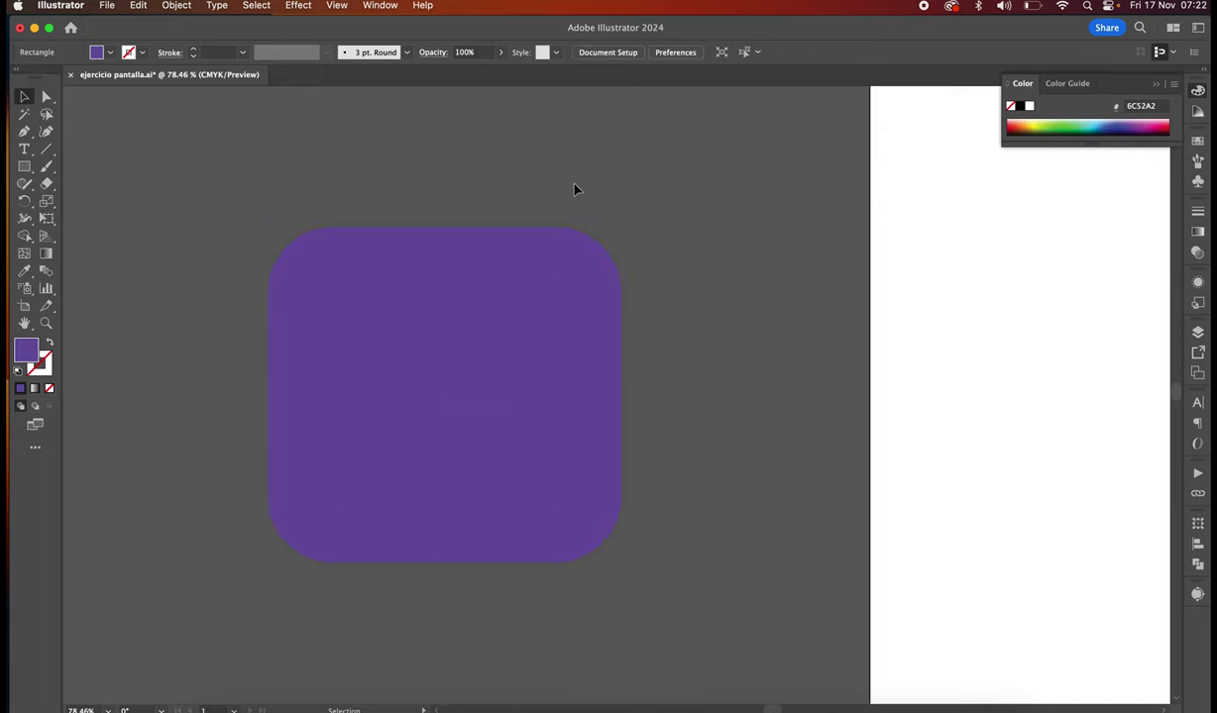
# Fill the rounded rectangle with yellow F1E911 and deselect it
pyautogui.click(529, 288)
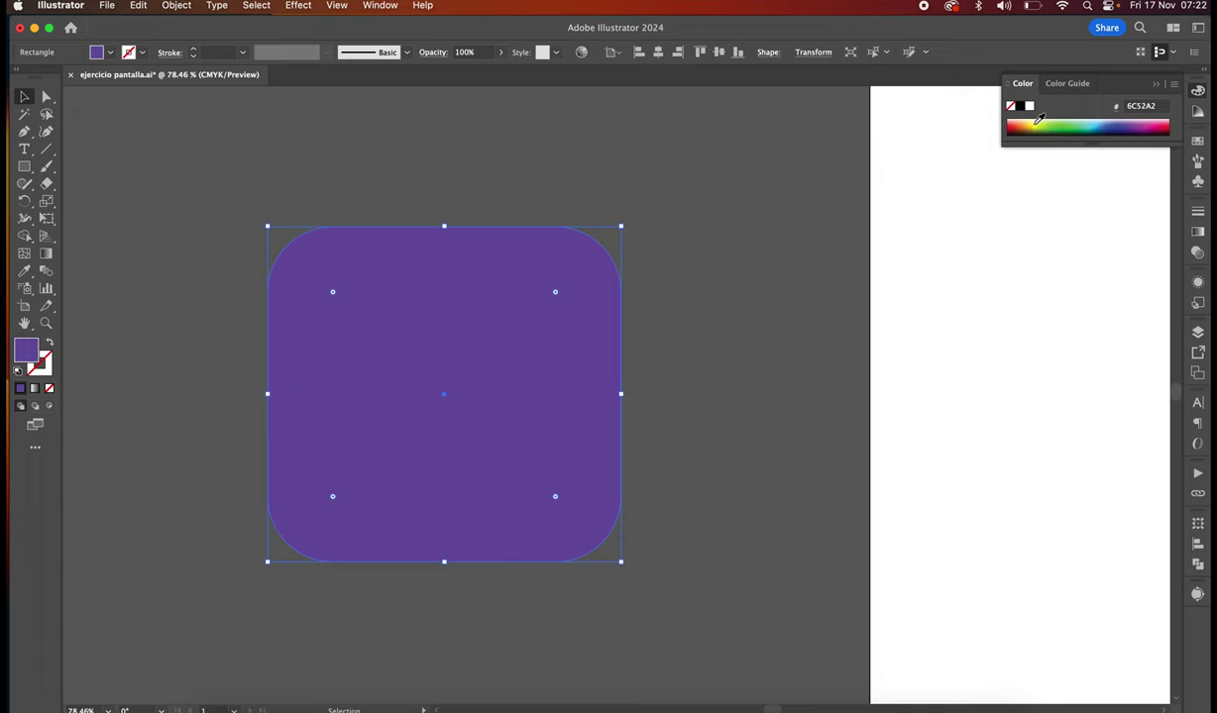
pyautogui.click(1036, 123)
pyautogui.click(493, 173)
# Try the maximum corner rounding on the yellow rectangle, then restore its sharp corners and deselect it
pyautogui.click(416, 285)
pyautogui.moveTo(557, 295); pyautogui.dragTo(377, 391)
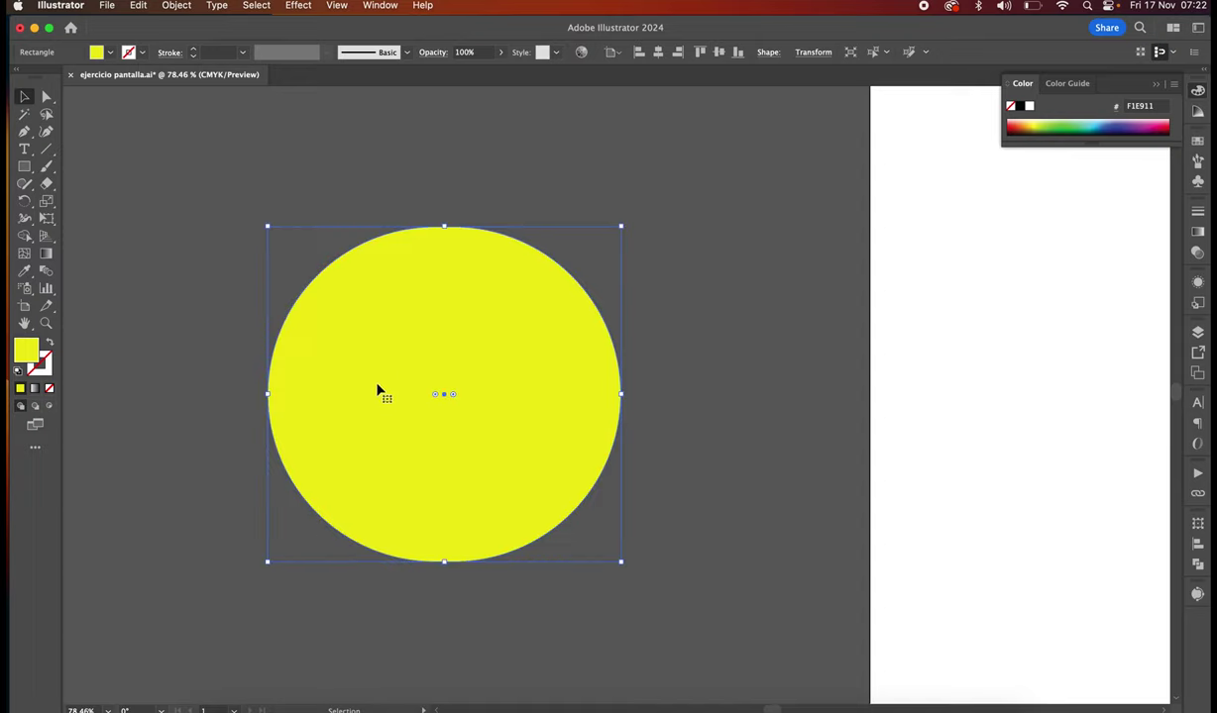
pyautogui.moveTo(453, 396); pyautogui.dragTo(573, 331)
pyautogui.press('super+z')
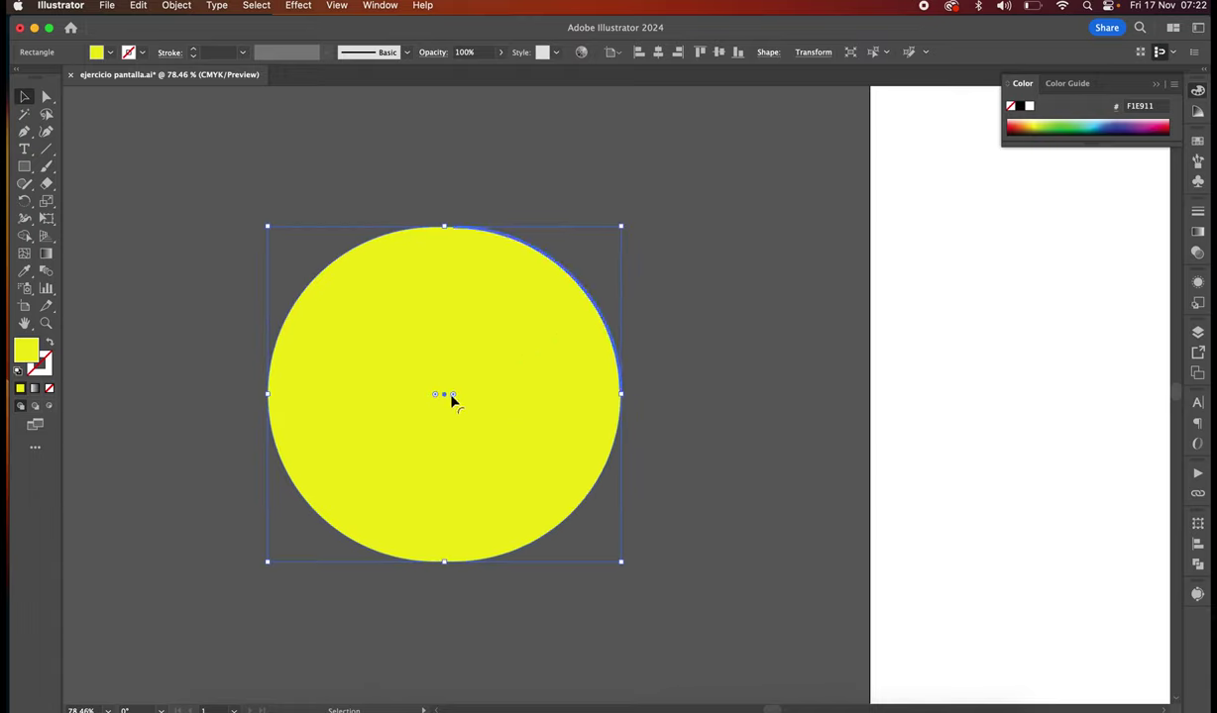
pyautogui.moveTo(451, 396); pyautogui.dragTo(744, 277)
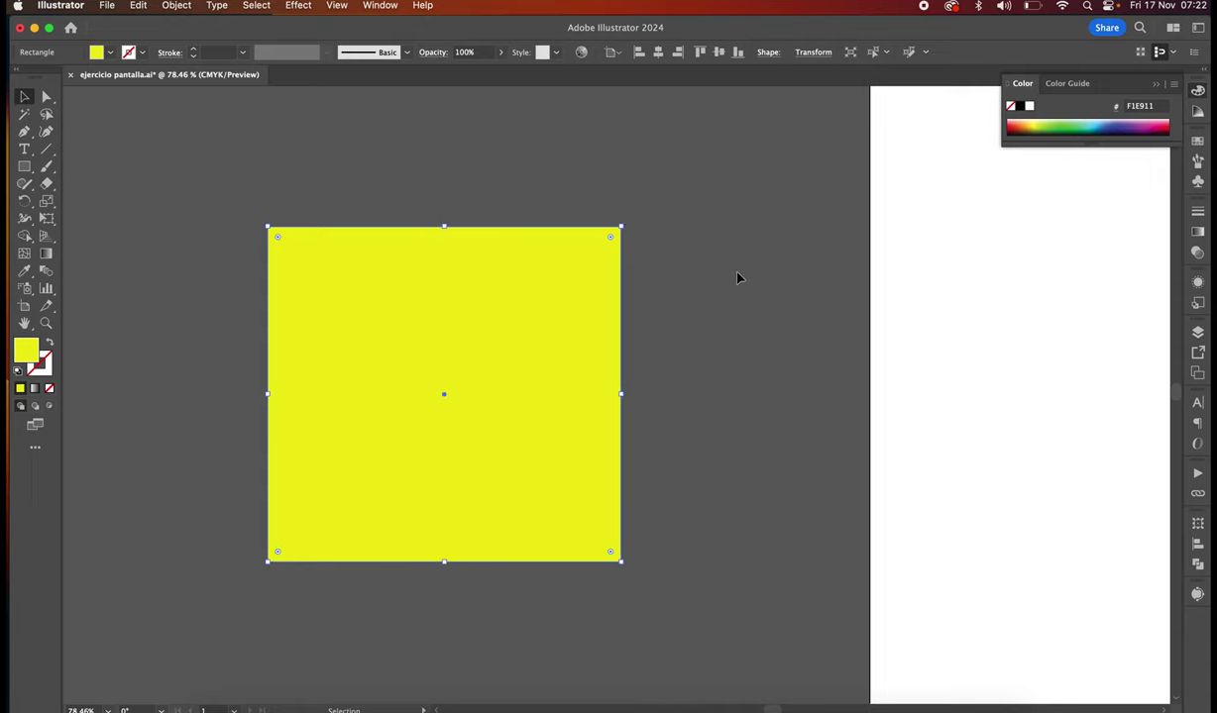
pyautogui.click(302, 171)
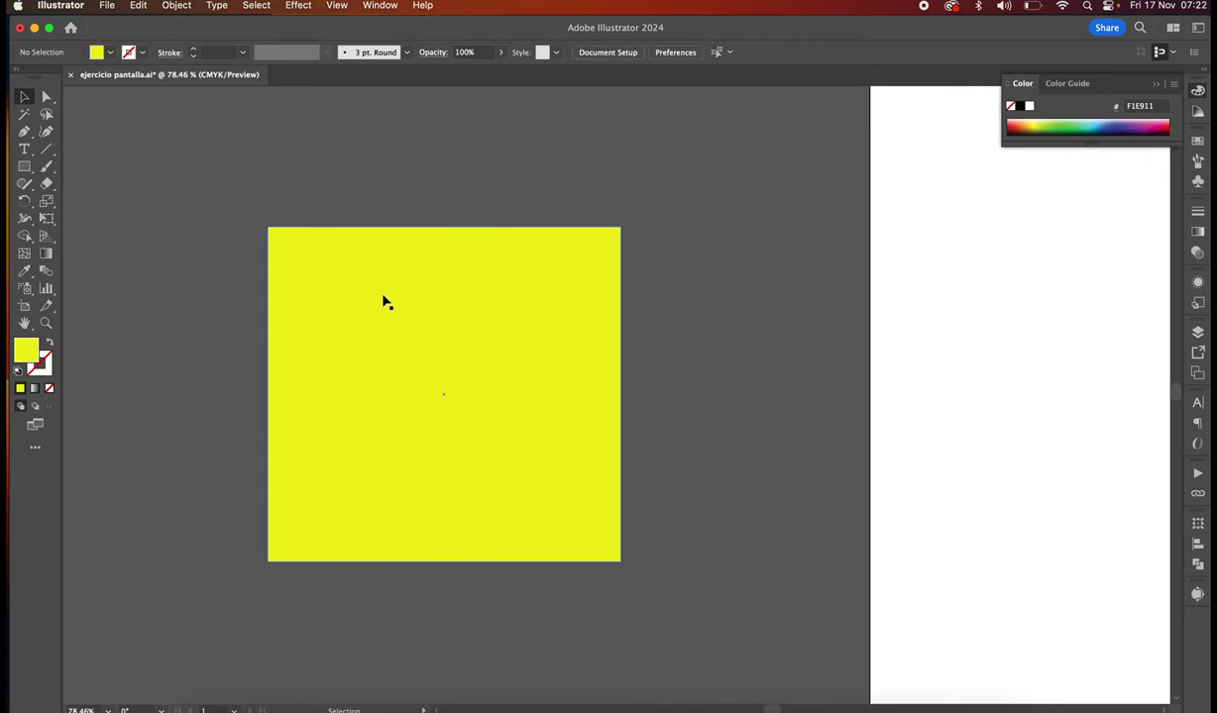
# Draw a yellow circle about 5.04 in across to the left of the yellow rectangle with the Ellipse tool
pyautogui.click(417, 345)
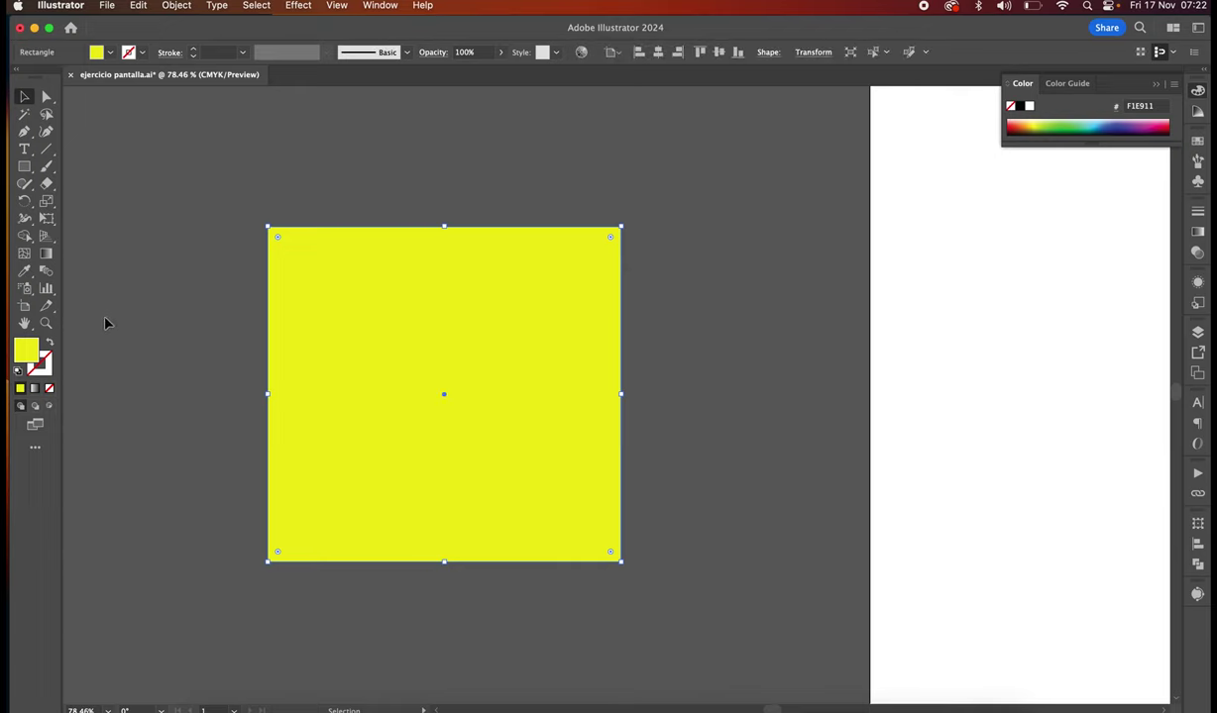
pyautogui.click(45, 323)
pyautogui.keyDown('alt'); pyautogui.click(430, 323); pyautogui.keyUp('alt')
pyautogui.keyDown('alt'); pyautogui.click(588, 416); pyautogui.keyUp('alt')
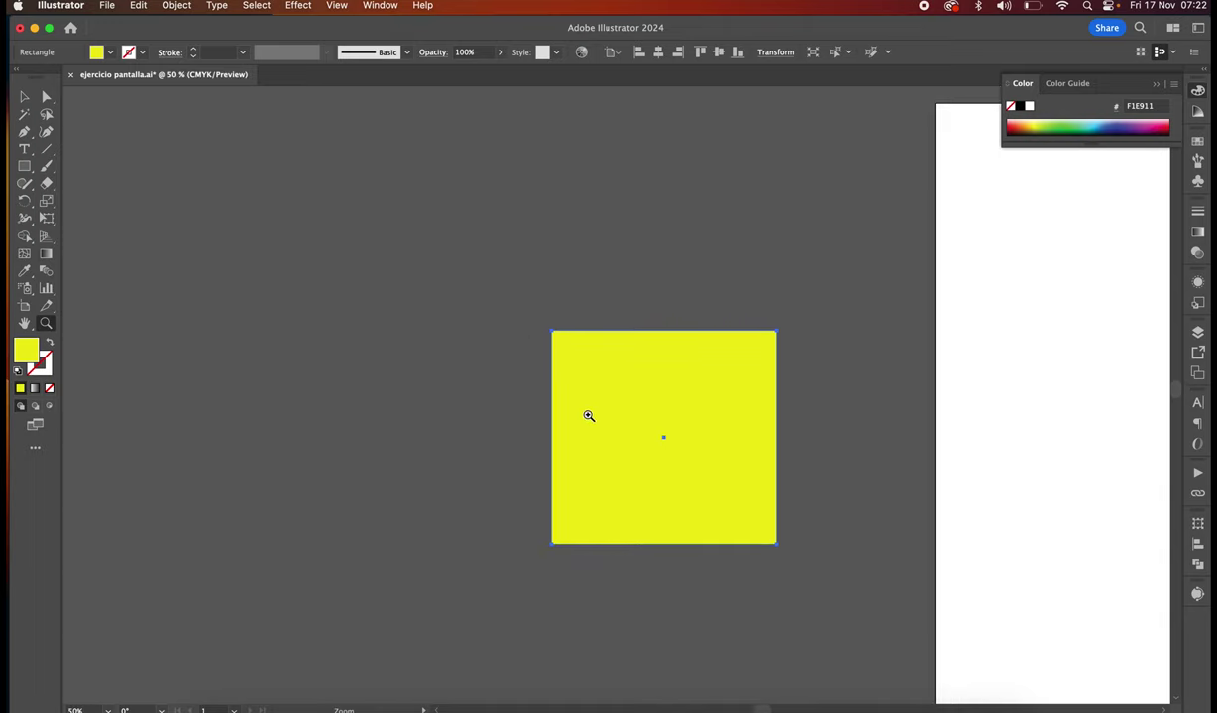
pyautogui.hscroll(5, 589, 416)
pyautogui.hscroll(-3, 587, 407)
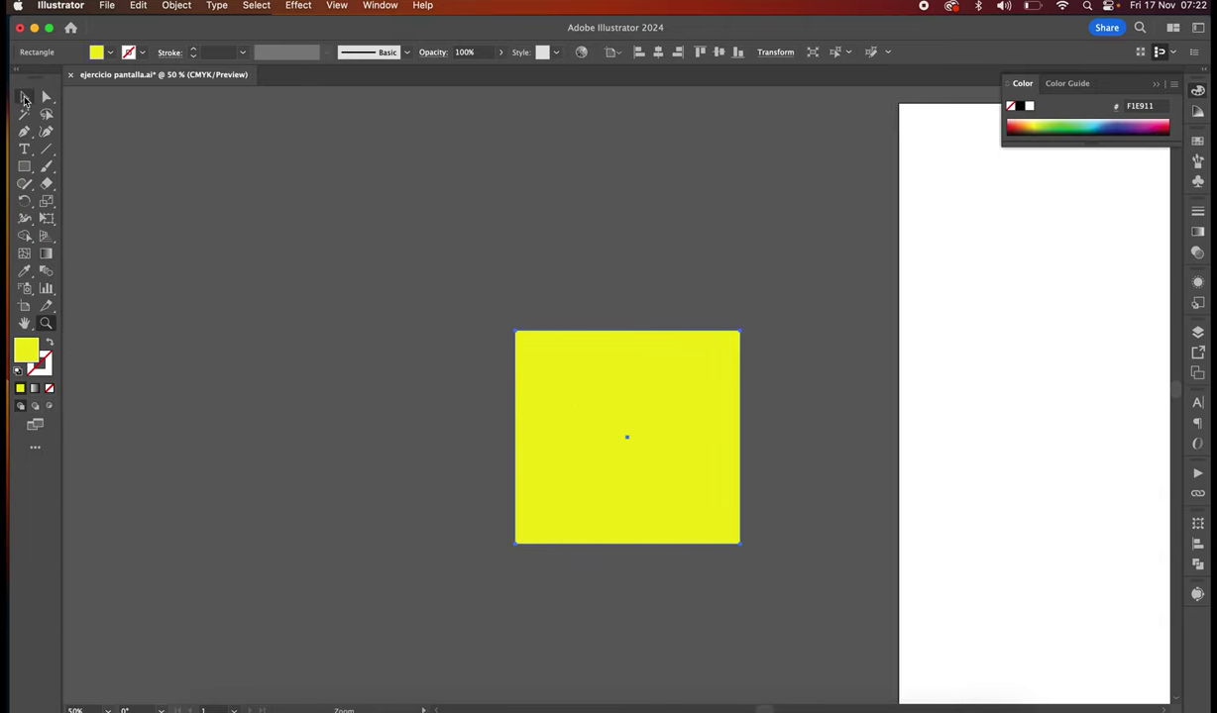
pyautogui.click(25, 97)
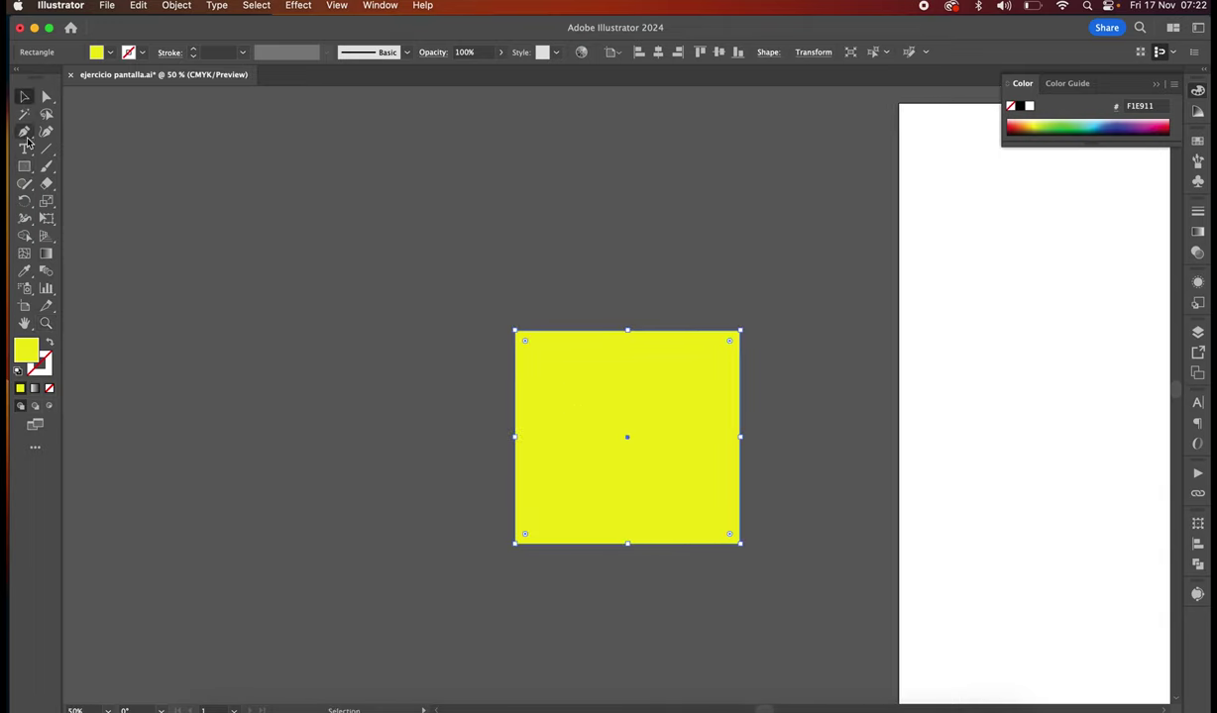
pyautogui.moveTo(24, 167); pyautogui.dragTo(71, 194)
pyautogui.moveTo(198, 313)
pyautogui.mouseDown()
pyautogui.moveTo(371, 483)
pyautogui.moveTo(453, 543)
pyautogui.moveTo(433, 531)
pyautogui.mouseUp()
pyautogui.click(24, 97)
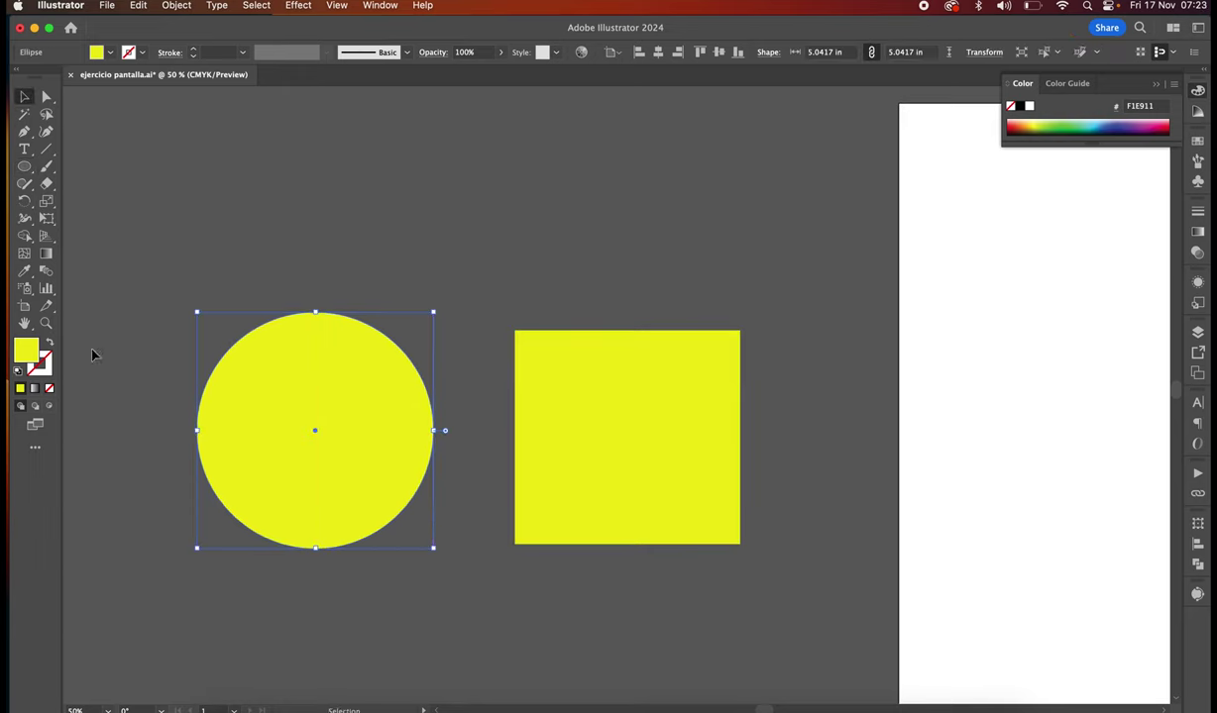
# Change the circle's fill to red in the Color Picker, finishing with pure red FF0000
pyautogui.doubleClick(27, 350)
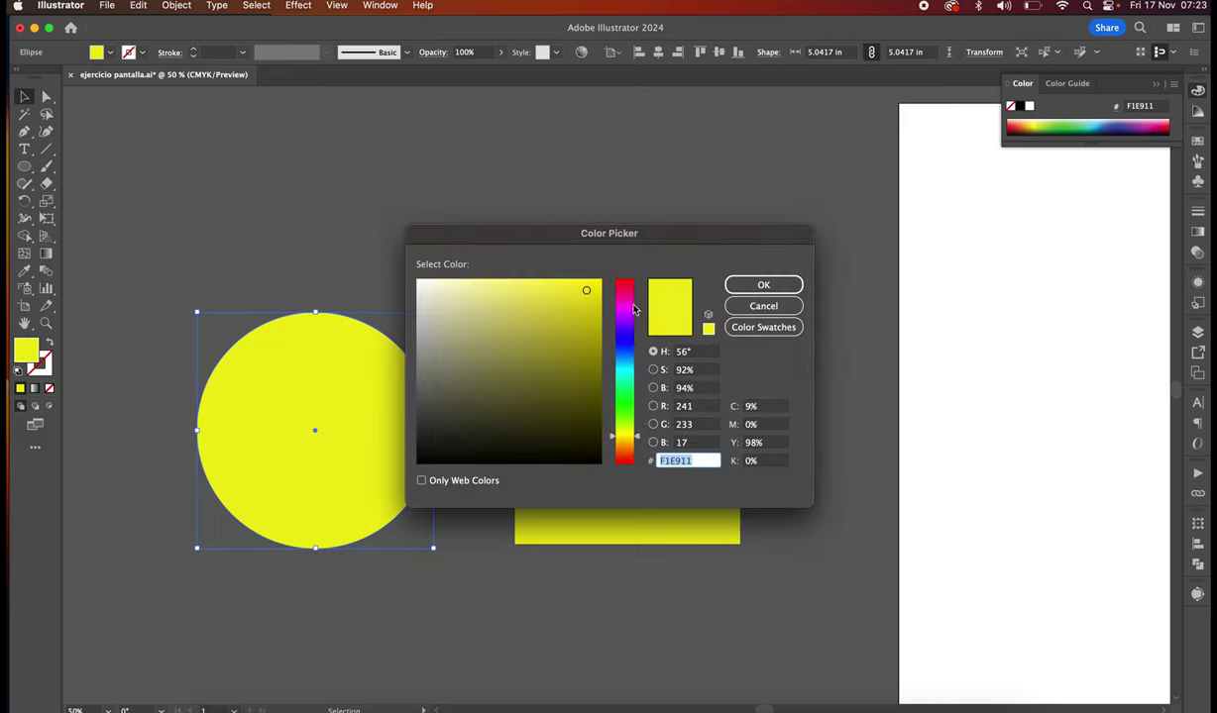
pyautogui.moveTo(618, 434); pyautogui.dragTo(643, 466)
pyautogui.click(761, 284)
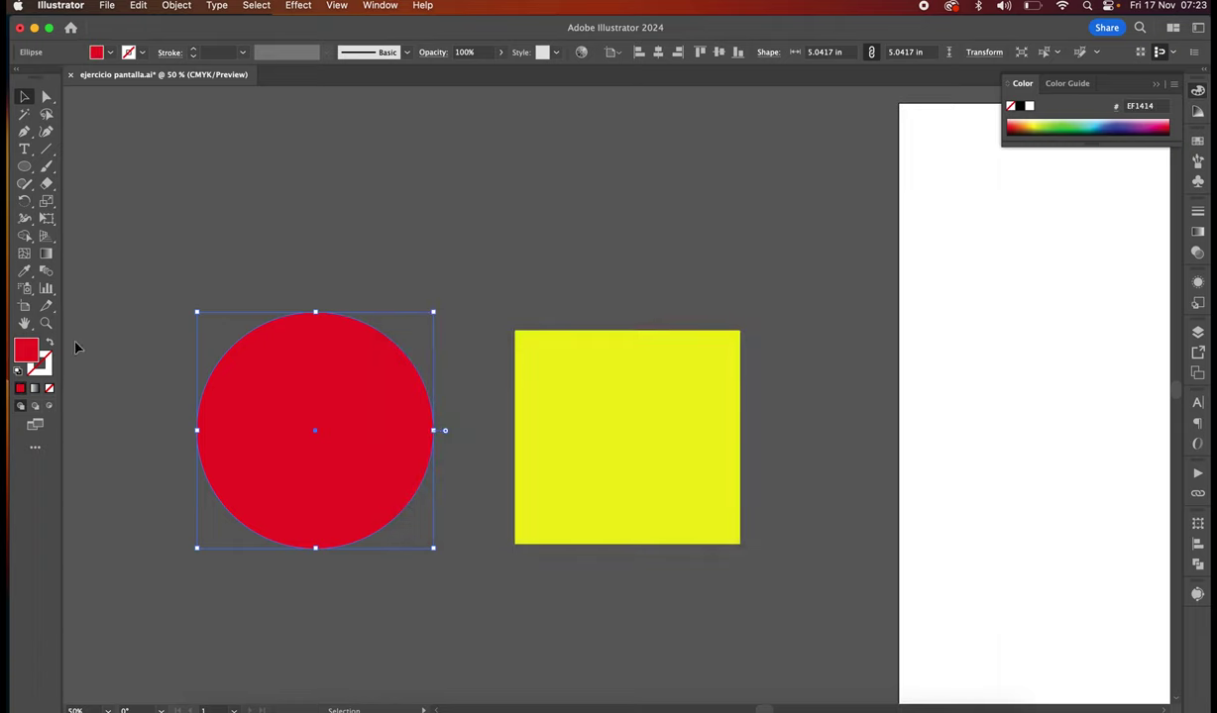
pyautogui.doubleClick(30, 350)
pyautogui.moveTo(562, 292); pyautogui.dragTo(592, 264)
pyautogui.click(731, 285)
# Enlarge the color spectrum and try several fill colors on the circle, ending with turquoise
pyautogui.moveTo(1048, 141); pyautogui.dragTo(1050, 315)
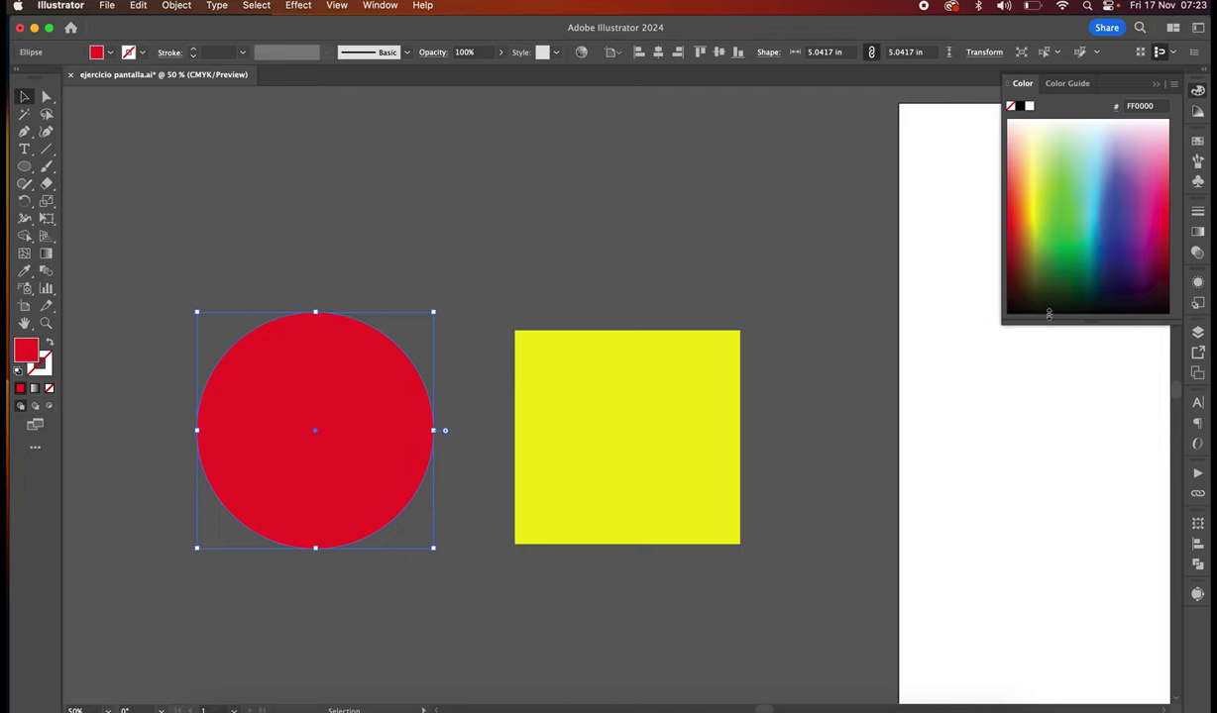
pyautogui.click(1055, 201)
pyautogui.click(1039, 188)
pyautogui.click(1114, 169)
pyautogui.click(1134, 195)
pyautogui.click(1114, 220)
pyautogui.click(1037, 234)
pyautogui.click(1040, 209)
pyautogui.click(1089, 193)
# Fill the circle with the bright red swatch and move it slightly closer to the yellow rectangle
pyautogui.click(1198, 142)
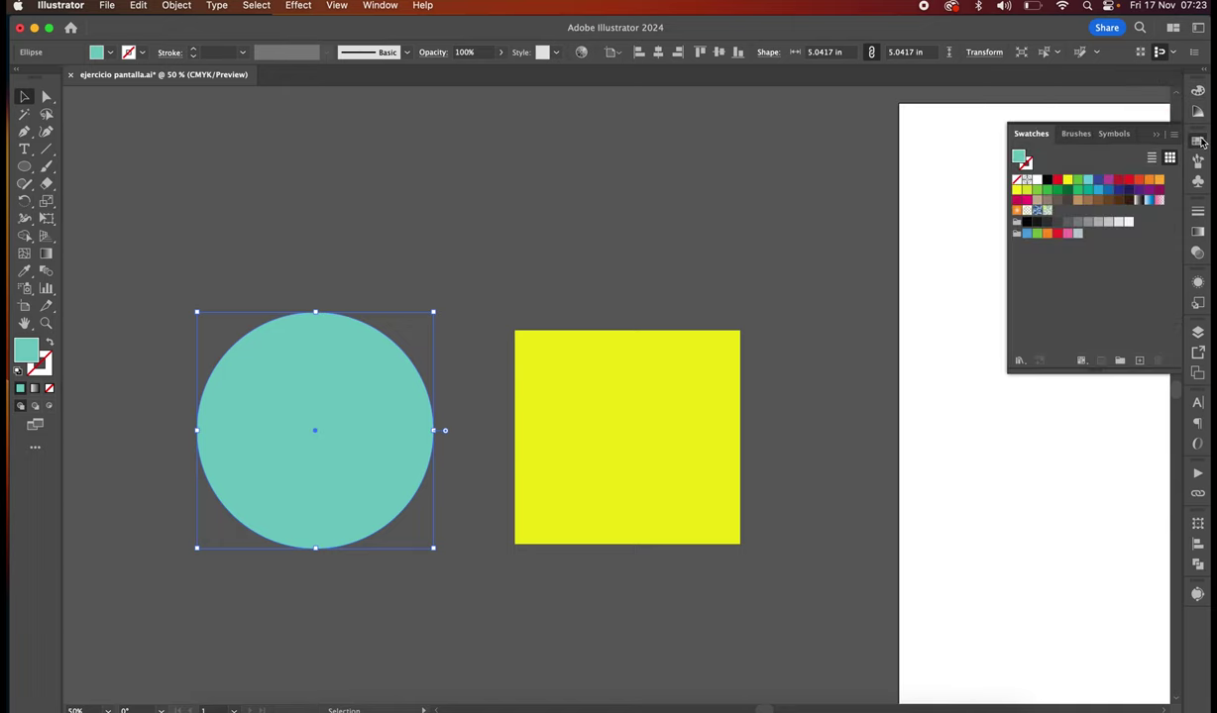
pyautogui.click(1117, 180)
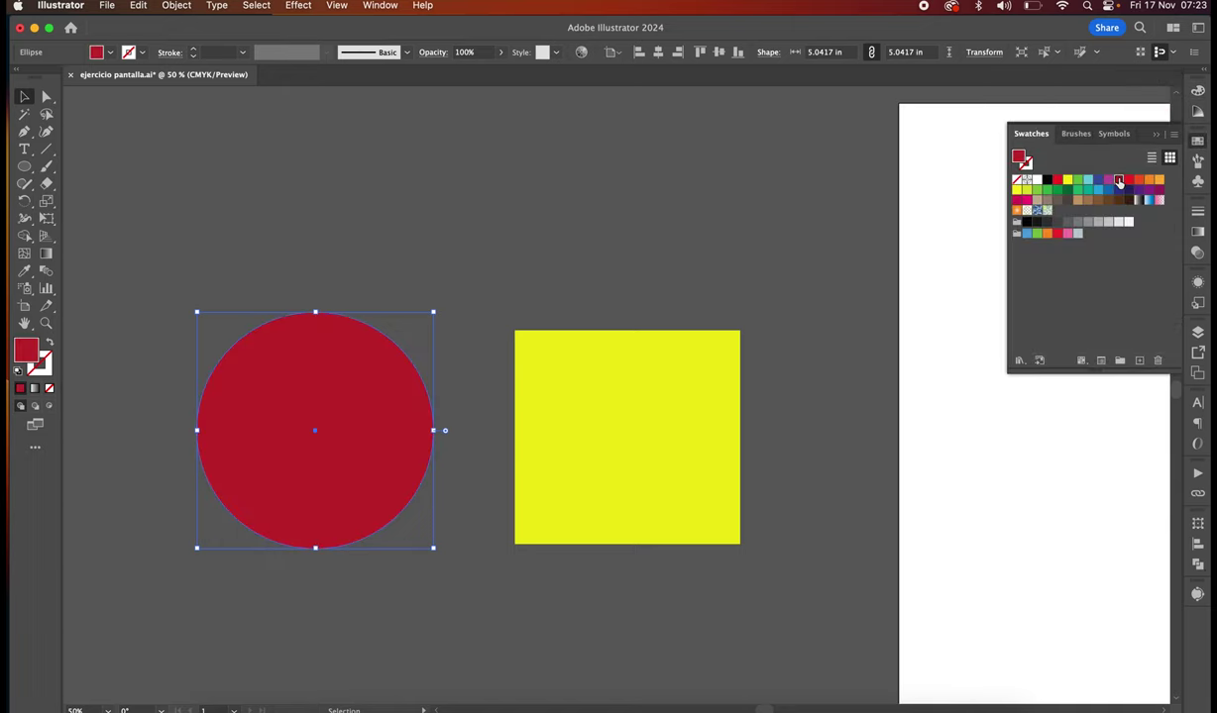
pyautogui.click(1057, 180)
pyautogui.click(490, 327)
pyautogui.moveTo(352, 394); pyautogui.dragTo(381, 393)
pyautogui.click(313, 278)
# Practise selecting the circle and rectangle together, one by one, all at once and with a marquee, clearing the selection each time
pyautogui.scroll(-1, 307, 378)
pyautogui.click(305, 382)
pyautogui.keyDown('shift'); pyautogui.click(555, 386); pyautogui.keyUp('shift')
pyautogui.click(495, 357)
pyautogui.press('super+a')
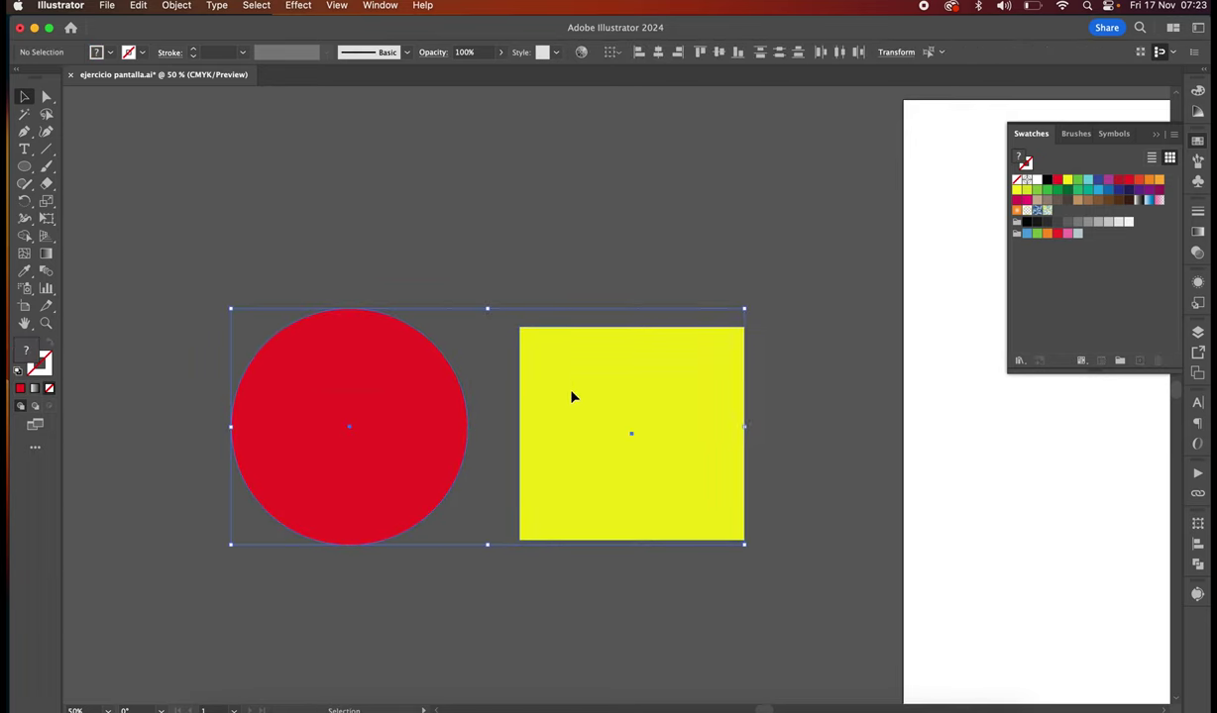
pyautogui.click(535, 233)
pyautogui.moveTo(290, 247); pyautogui.dragTo(627, 419)
pyautogui.click(540, 179)
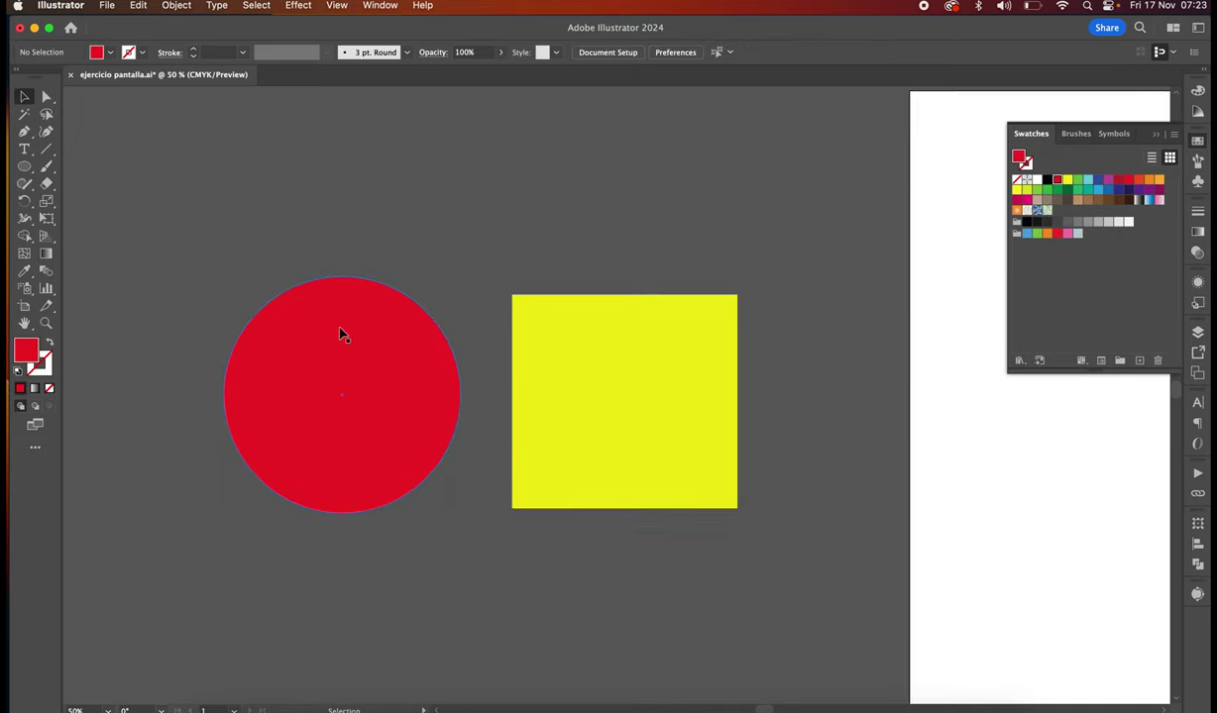
pyautogui.click(340, 335)
pyautogui.keyDown('shift'); pyautogui.click(577, 349); pyautogui.keyUp('shift')
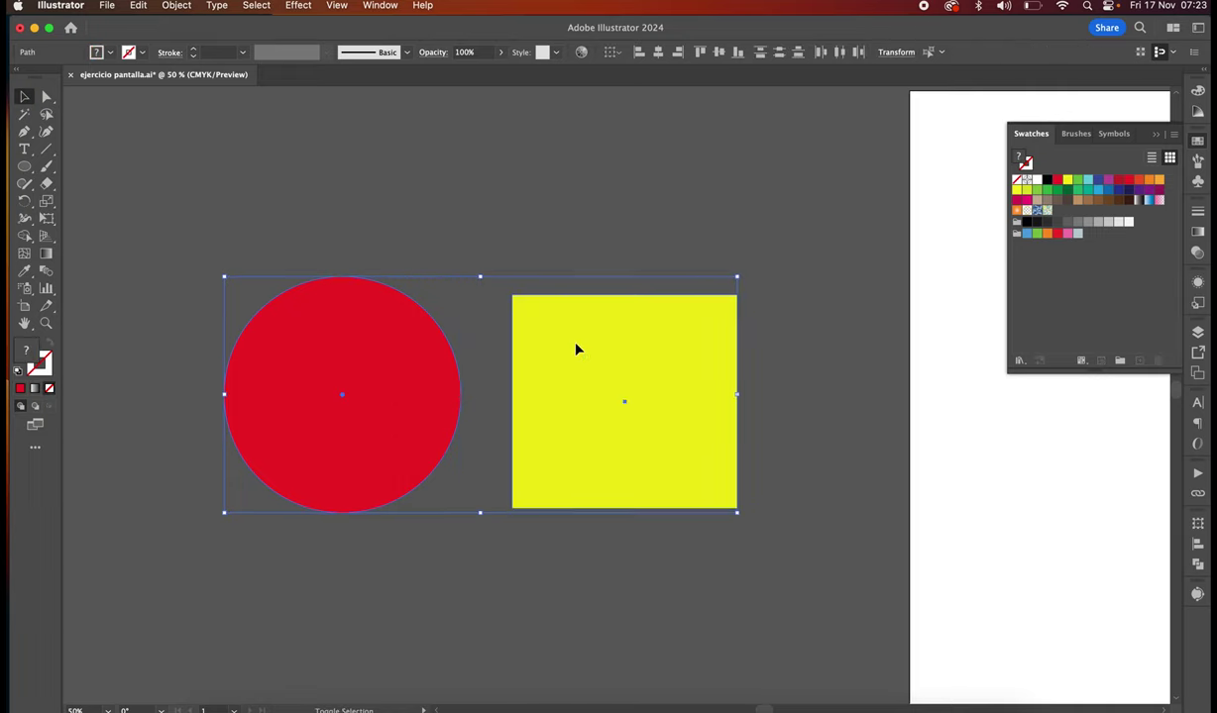
pyautogui.click(317, 203)
# Select the circle, add the yellow rectangle to the selection, move both upward together and deselect them
pyautogui.click(338, 349)
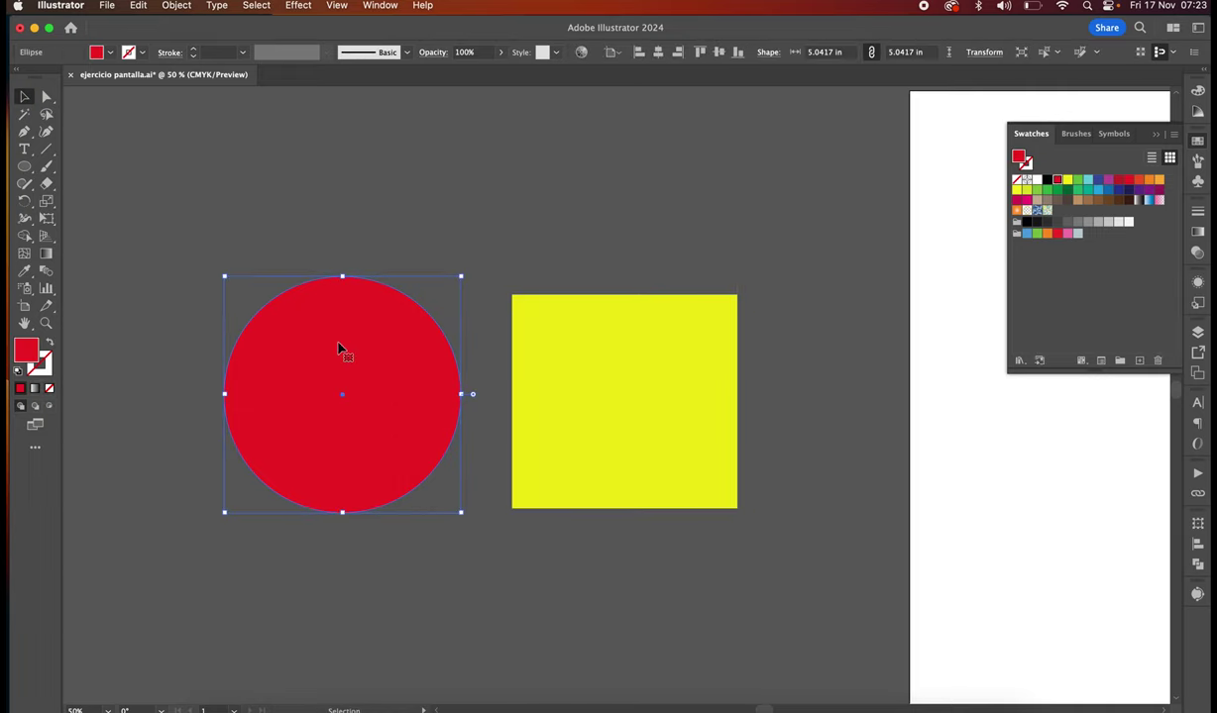
pyautogui.keyDown('shift'); pyautogui.click(558, 369); pyautogui.keyUp('shift')
pyautogui.moveTo(571, 446); pyautogui.dragTo(574, 339)
pyautogui.click(170, 178)
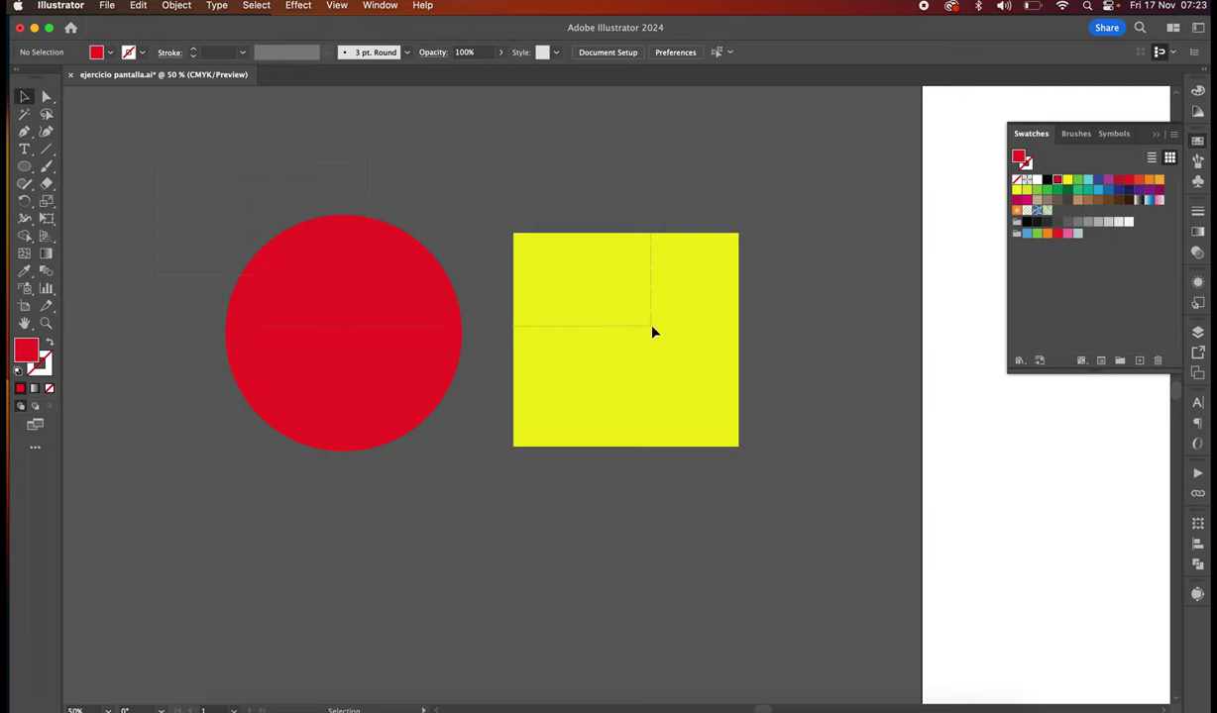
# Select both shapes at once, move them back down together and clear the selection
pyautogui.press('super+a')
pyautogui.moveTo(611, 302)
pyautogui.mouseDown()
pyautogui.moveTo(608, 432)
pyautogui.moveTo(622, 312)
pyautogui.moveTo(612, 261)
pyautogui.moveTo(616, 375)
pyautogui.moveTo(608, 312)
pyautogui.mouseUp()
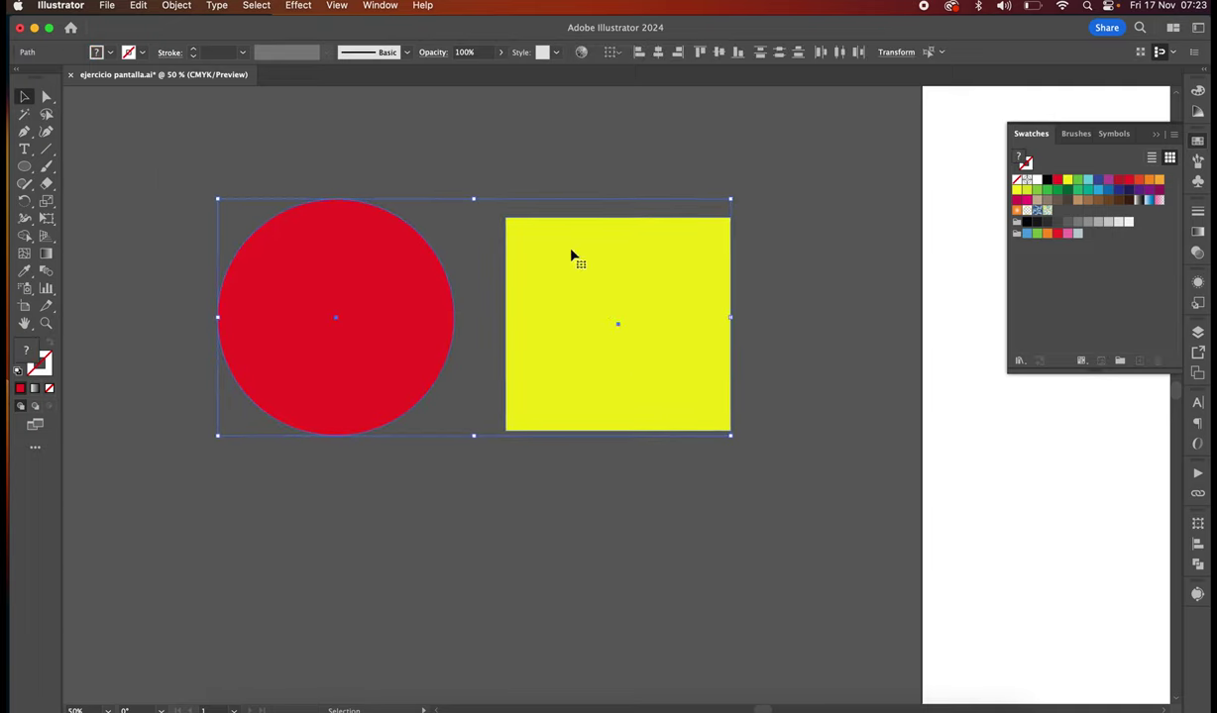
pyautogui.moveTo(421, 260); pyautogui.dragTo(418, 334)
pyautogui.click(258, 175)
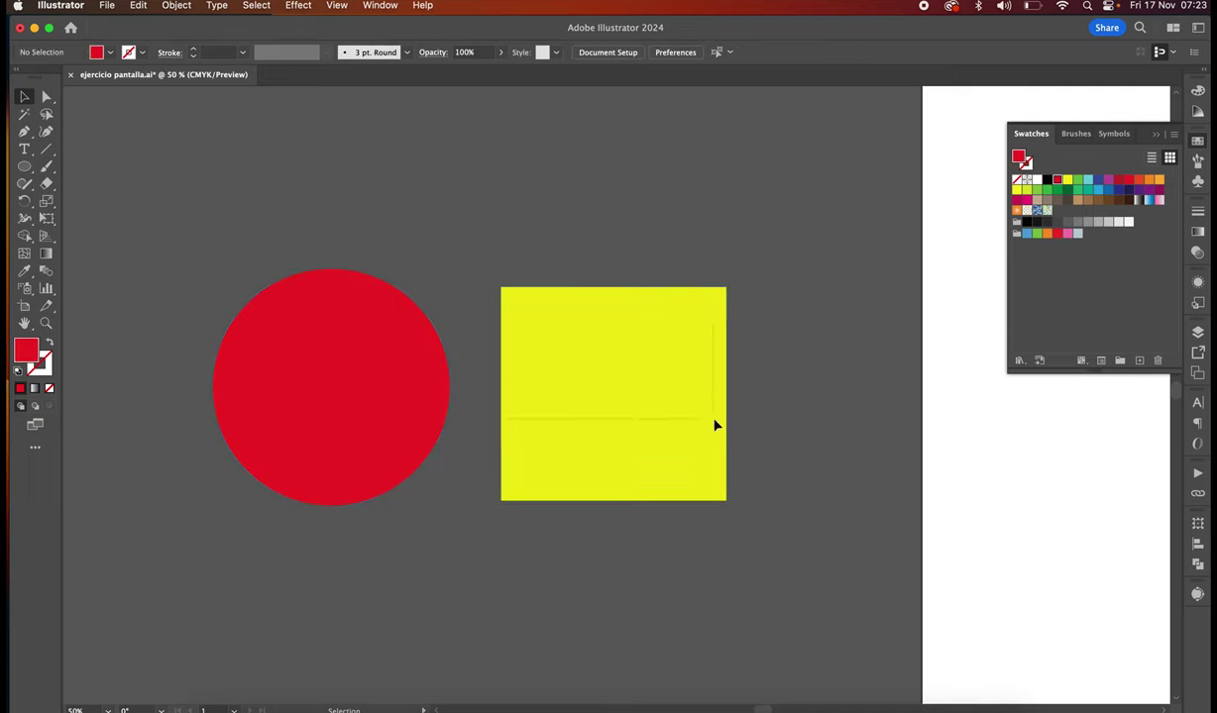
# Repeat selecting both shapes at once and clearing the selection several times
pyautogui.press('super+a')
pyautogui.click(286, 195)
pyautogui.press('super+a')
pyautogui.click(394, 222)
pyautogui.press('super+a')
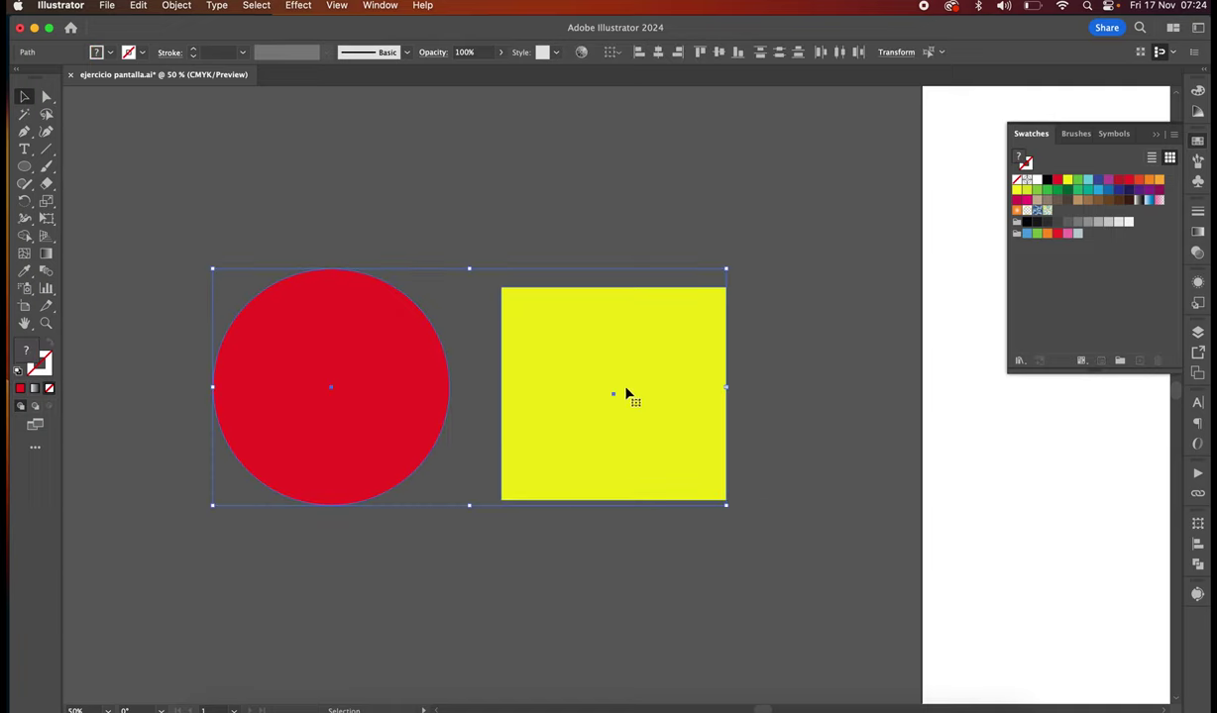
pyautogui.click(437, 253)
# Draw a small red square, move it between the circle and the yellow rectangle, and duplicate it just below
pyautogui.moveTo(19, 168); pyautogui.dragTo(64, 166)
pyautogui.moveTo(413, 255); pyautogui.dragTo(437, 277)
pyautogui.click(25, 97)
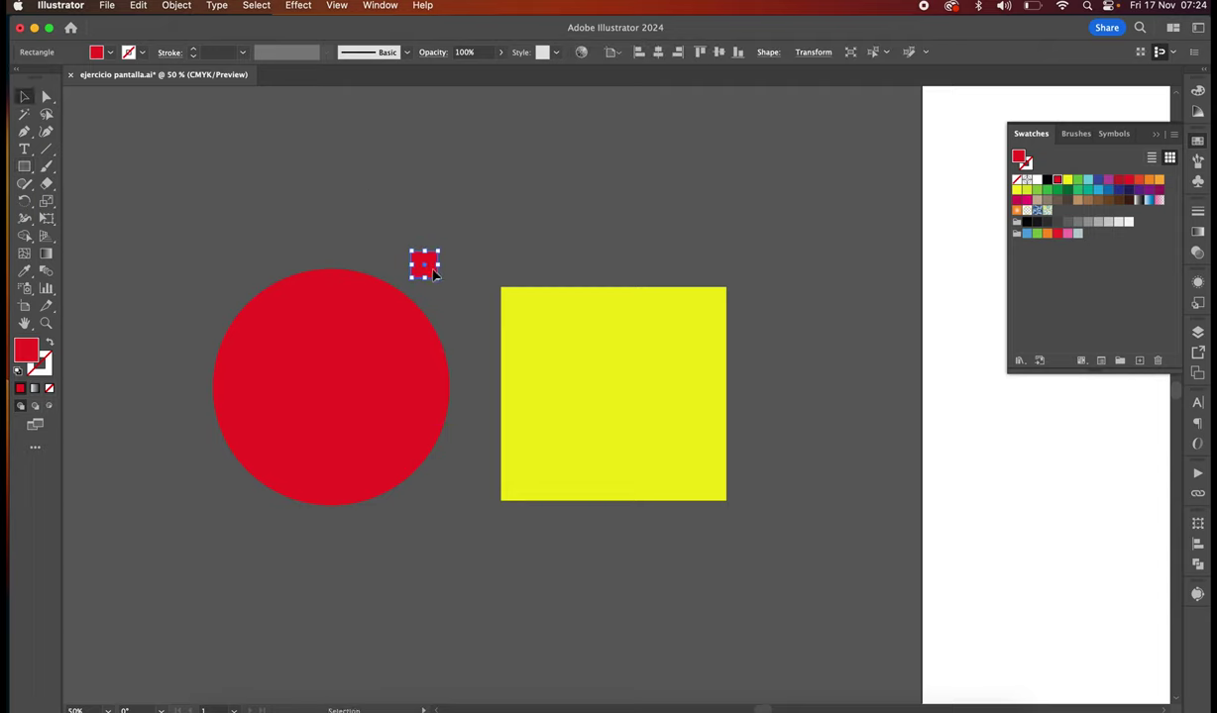
pyautogui.moveTo(434, 274); pyautogui.dragTo(457, 319)
pyautogui.click(455, 322)
# Duplicate the large circle, shrink the copy, and line the gap beside the large circle with four small circles and four small squares
pyautogui.moveTo(332, 337); pyautogui.dragTo(547, 218)
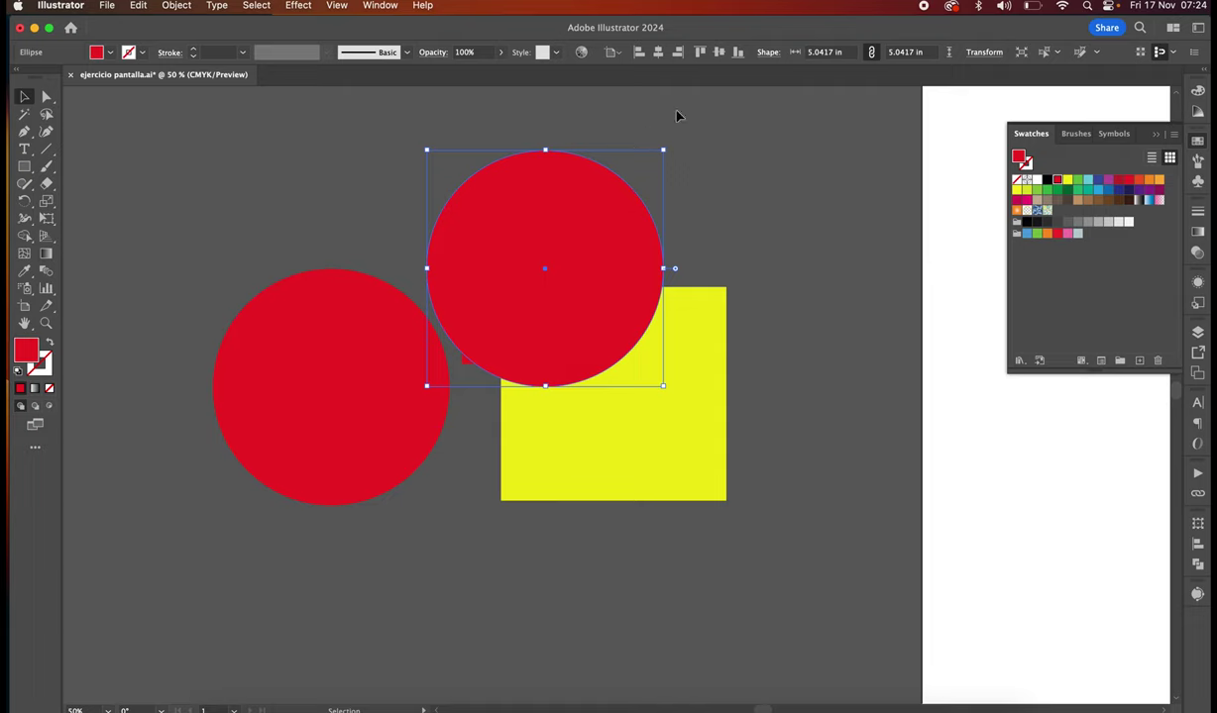
pyautogui.moveTo(663, 150); pyautogui.dragTo(474, 434)
pyautogui.moveTo(471, 350); pyautogui.dragTo(412, 506)
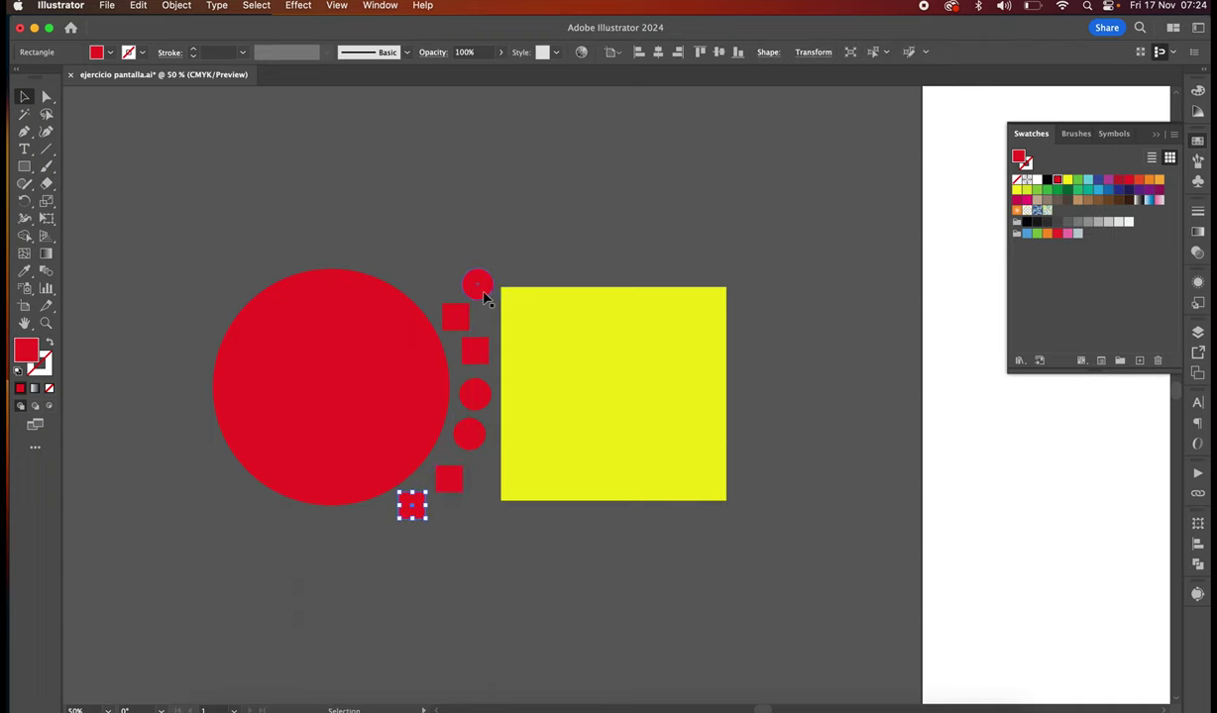
pyautogui.moveTo(477, 282); pyautogui.dragTo(441, 284)
pyautogui.click(498, 238)
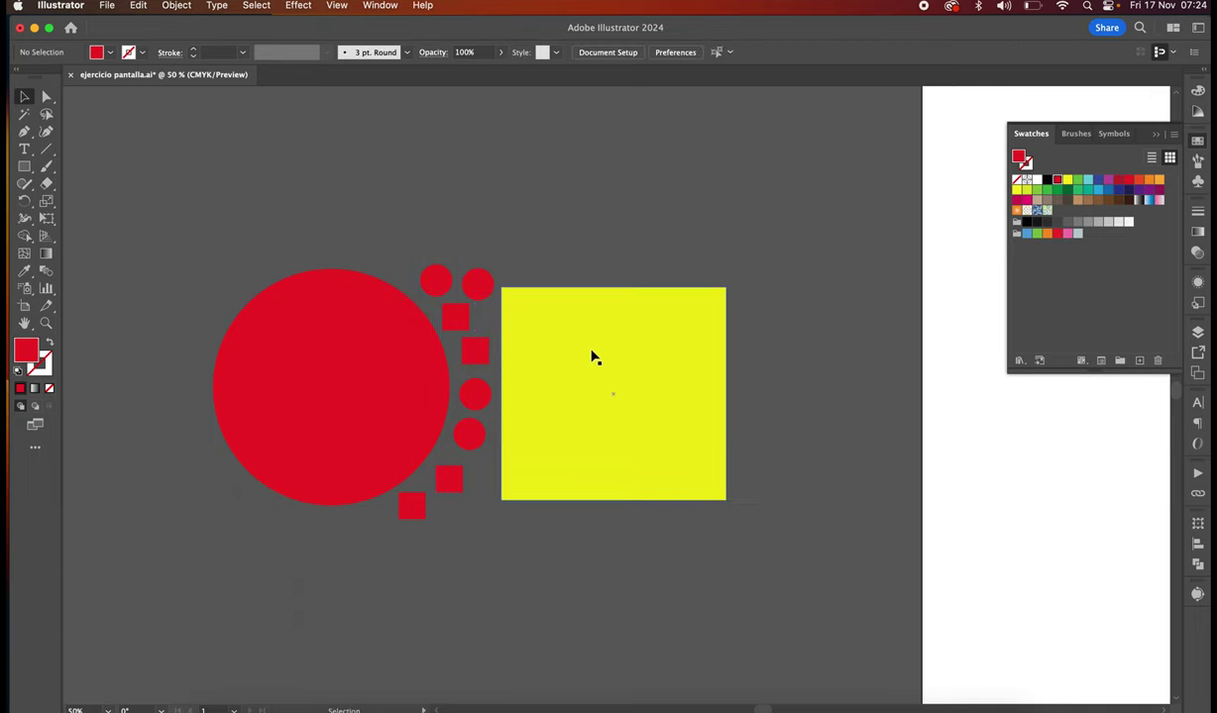
# Fill the large circle with the light blue swatch, select the yellow rectangle, and clear the selection
pyautogui.click(284, 319)
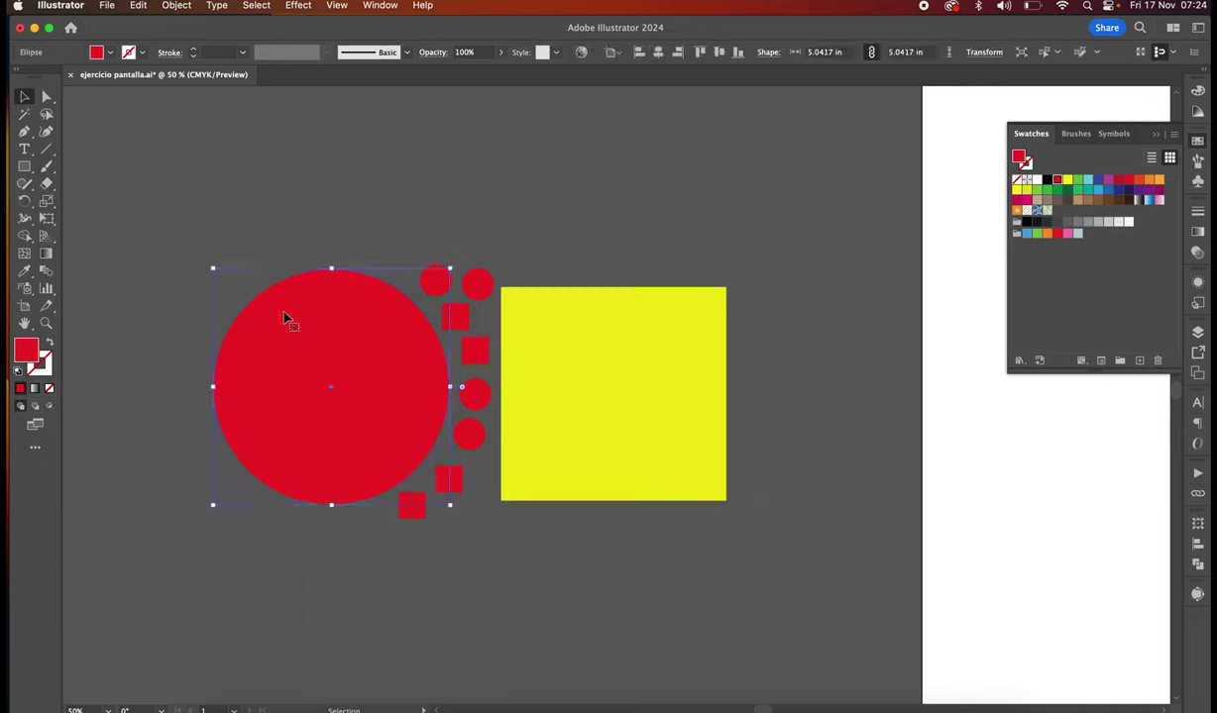
pyautogui.click(1087, 181)
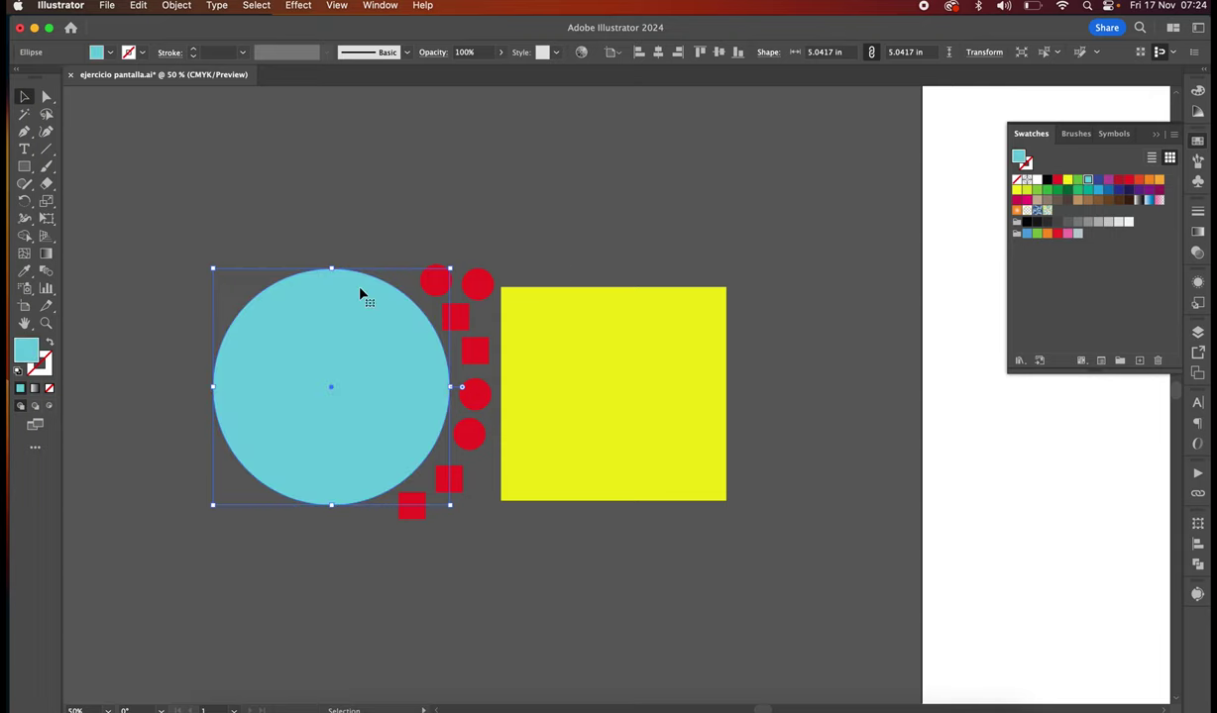
pyautogui.click(572, 347)
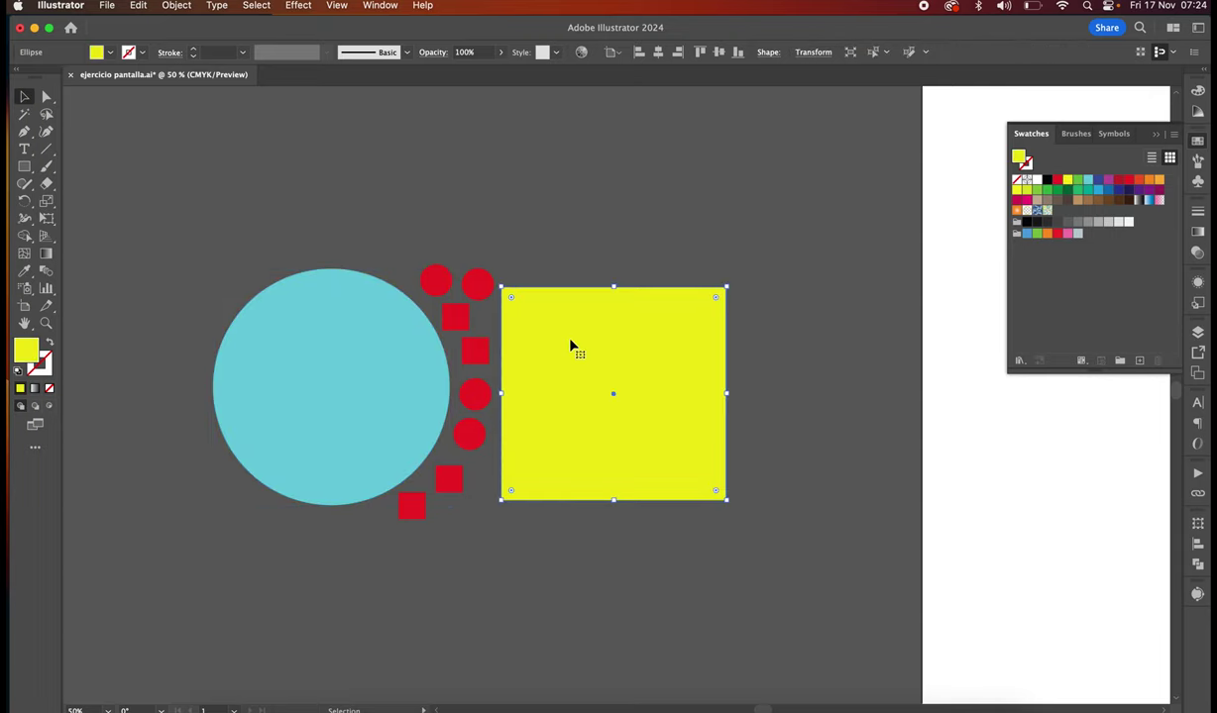
pyautogui.click(540, 223)
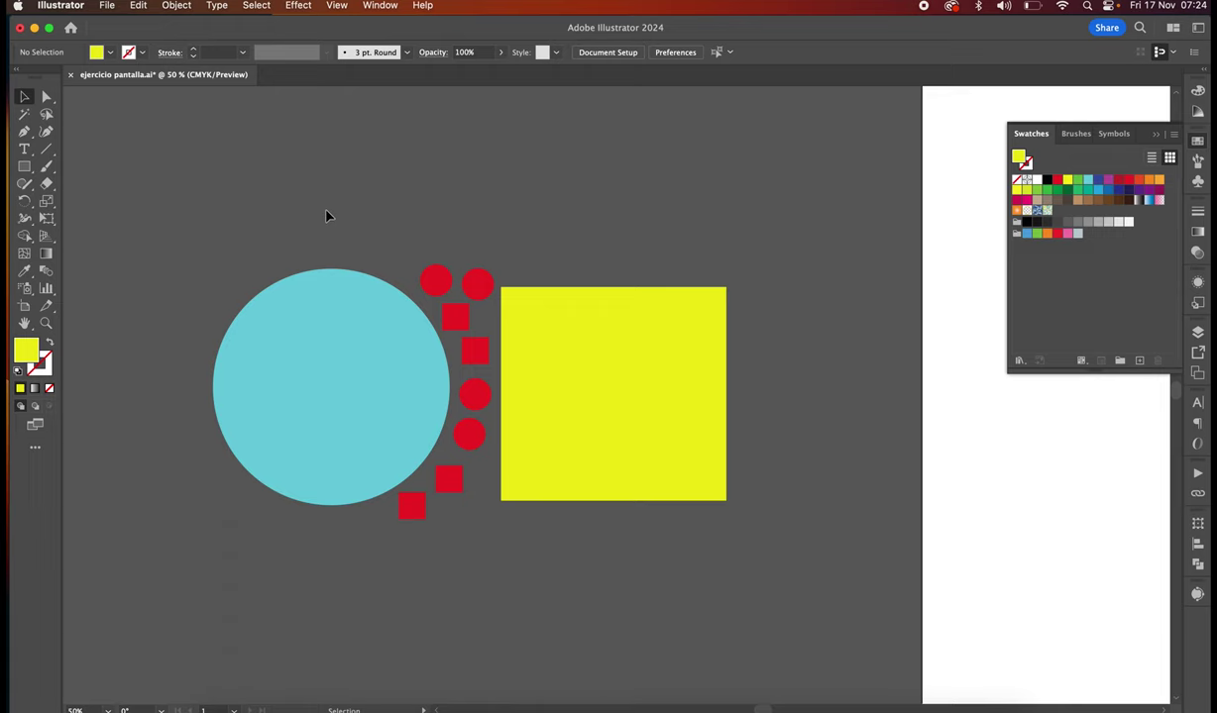
# Select both large shapes and the five upper small shapes, move them upward together, and undo the move
pyautogui.click(600, 404)
pyautogui.moveTo(605, 436); pyautogui.dragTo(611, 370)
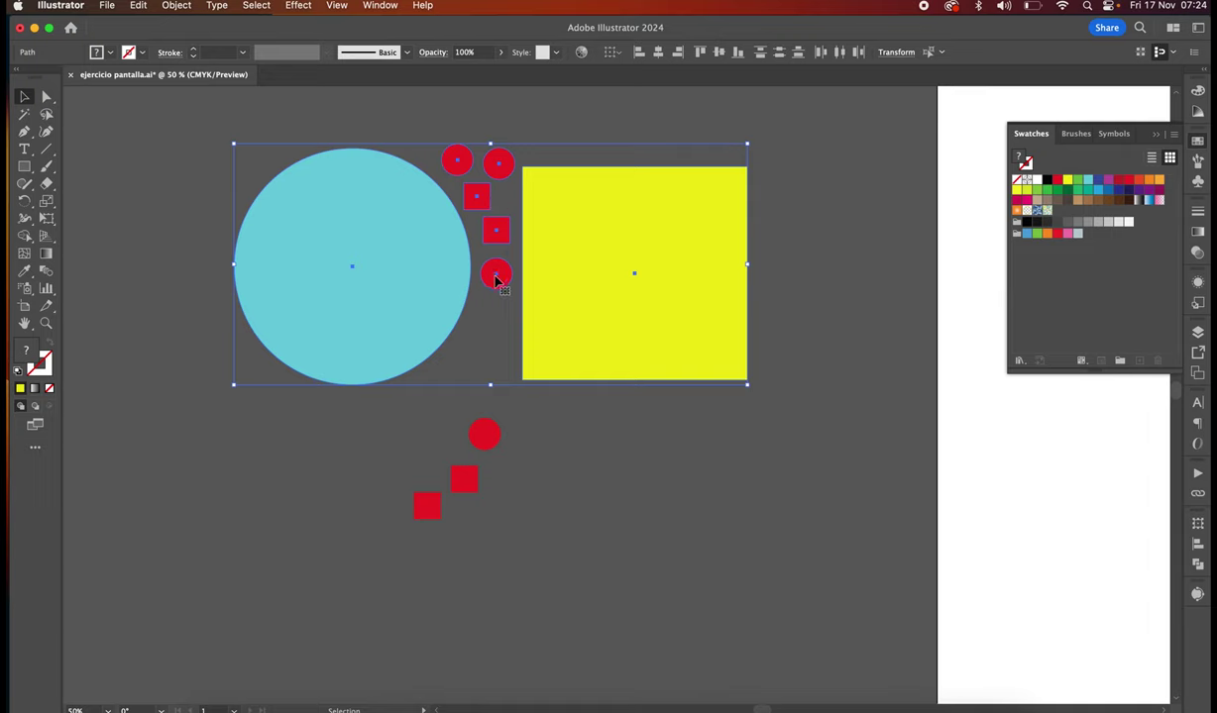
pyautogui.press('super+z')
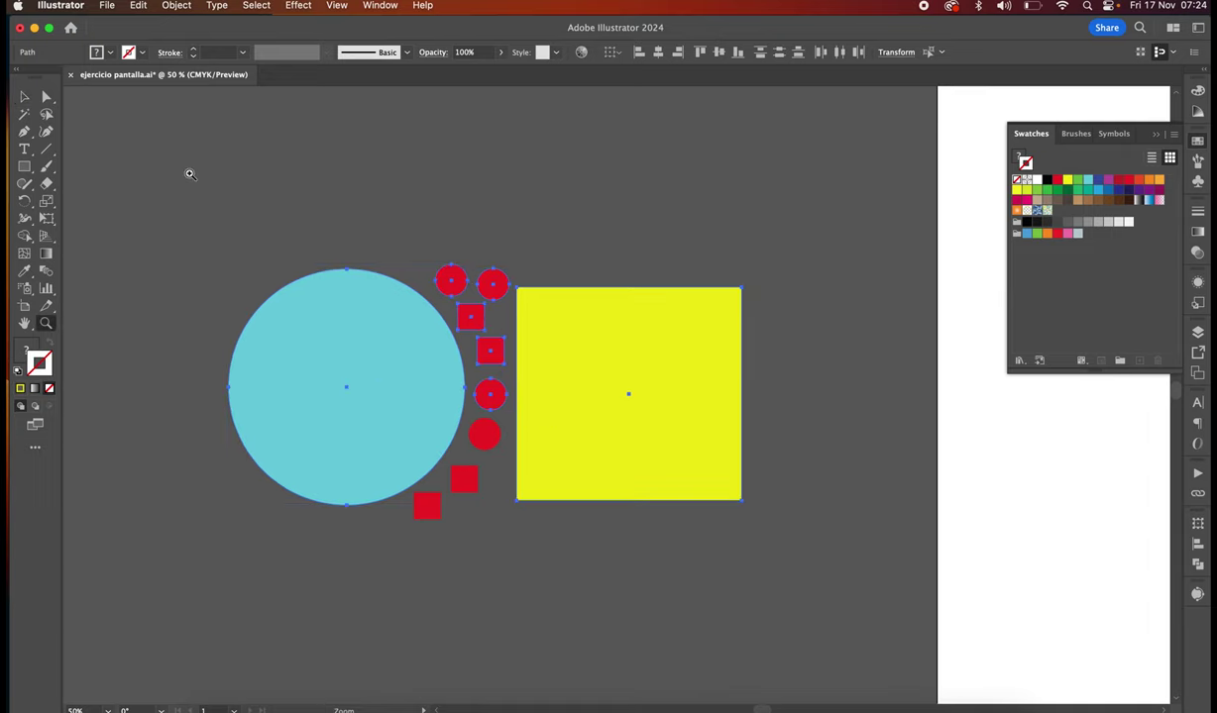
# Activate the Selection tool and clear the selection of the shapes
pyautogui.press('z')
pyautogui.press('super+equal')
pyautogui.scroll(-5, 796, 590)
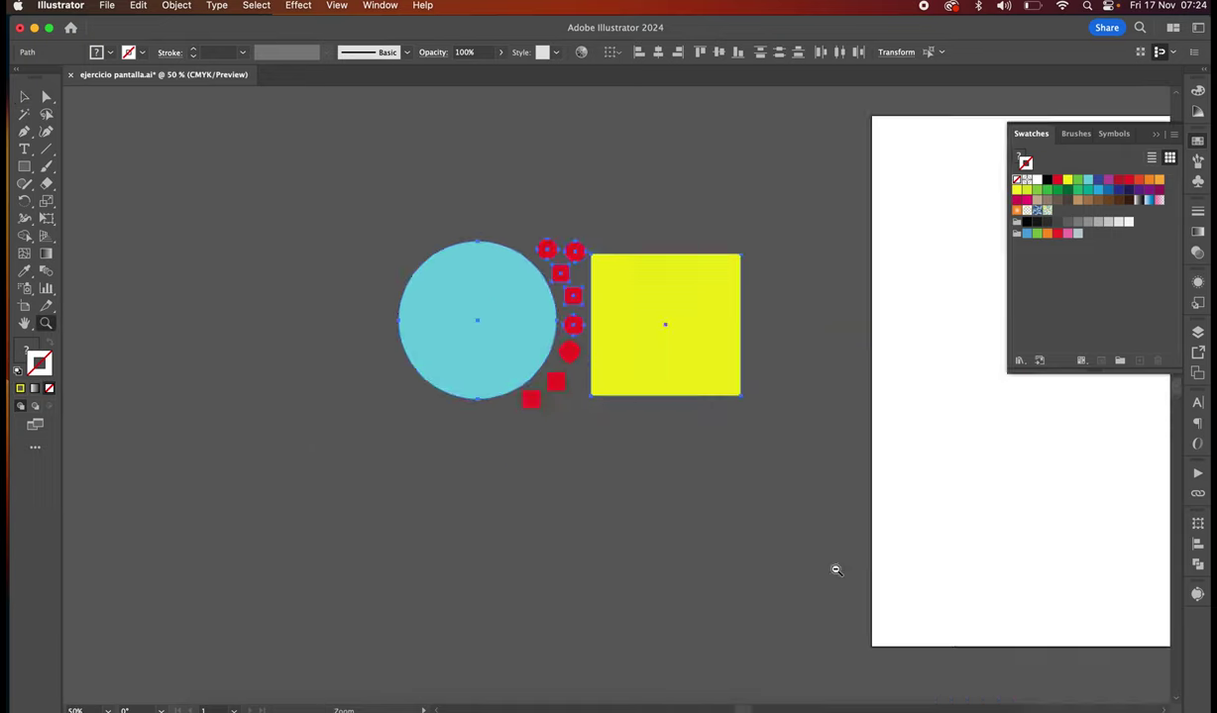
pyautogui.scroll(3, 684, 347)
pyautogui.press('super+a')
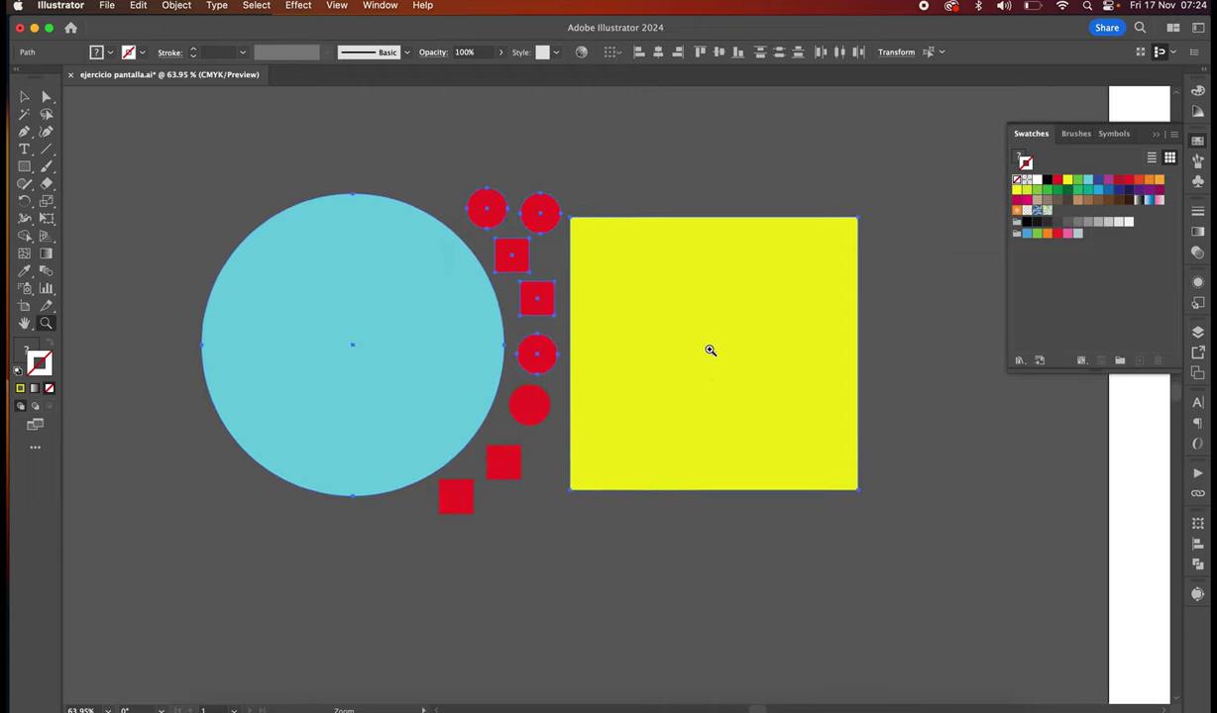
pyautogui.click(24, 97)
pyautogui.click(129, 152)
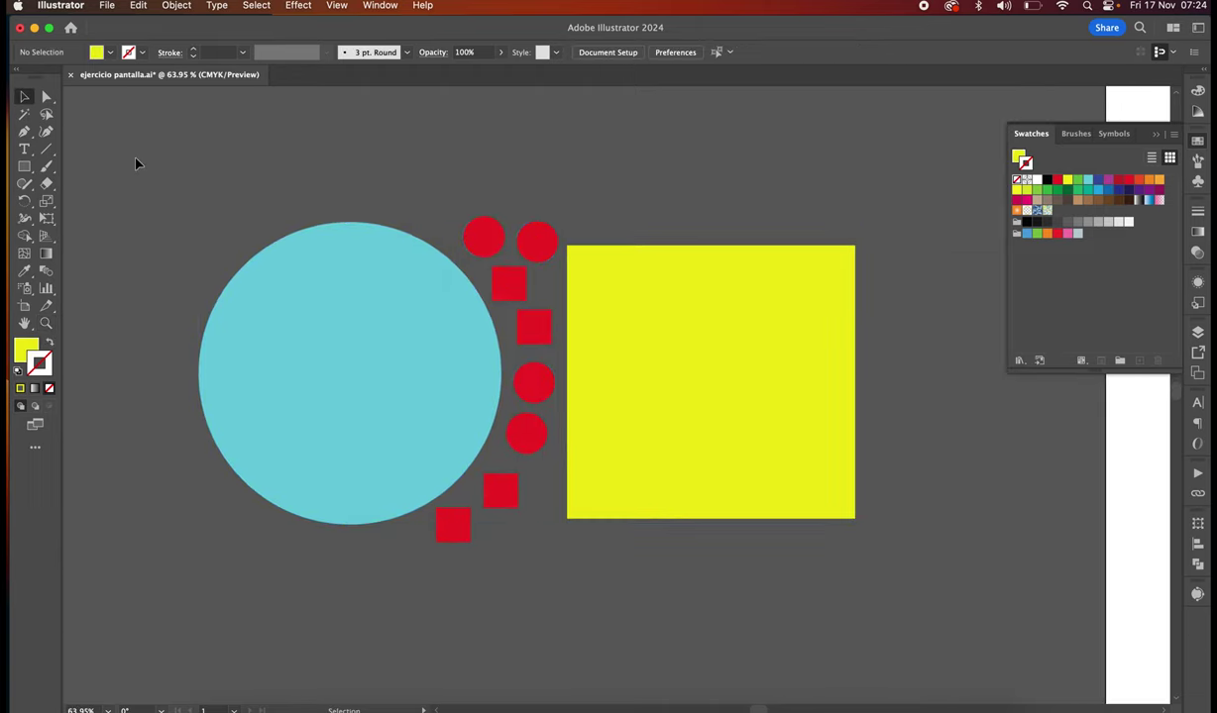
# Select both large shapes and the four upper small shapes, move them upward together, and undo the move
pyautogui.press('super+a')
pyautogui.moveTo(717, 456)
pyautogui.mouseDown()
pyautogui.moveTo(709, 393)
pyautogui.moveTo(709, 437)
pyautogui.mouseUp()
pyautogui.click(309, 145)
pyautogui.press('super+a')
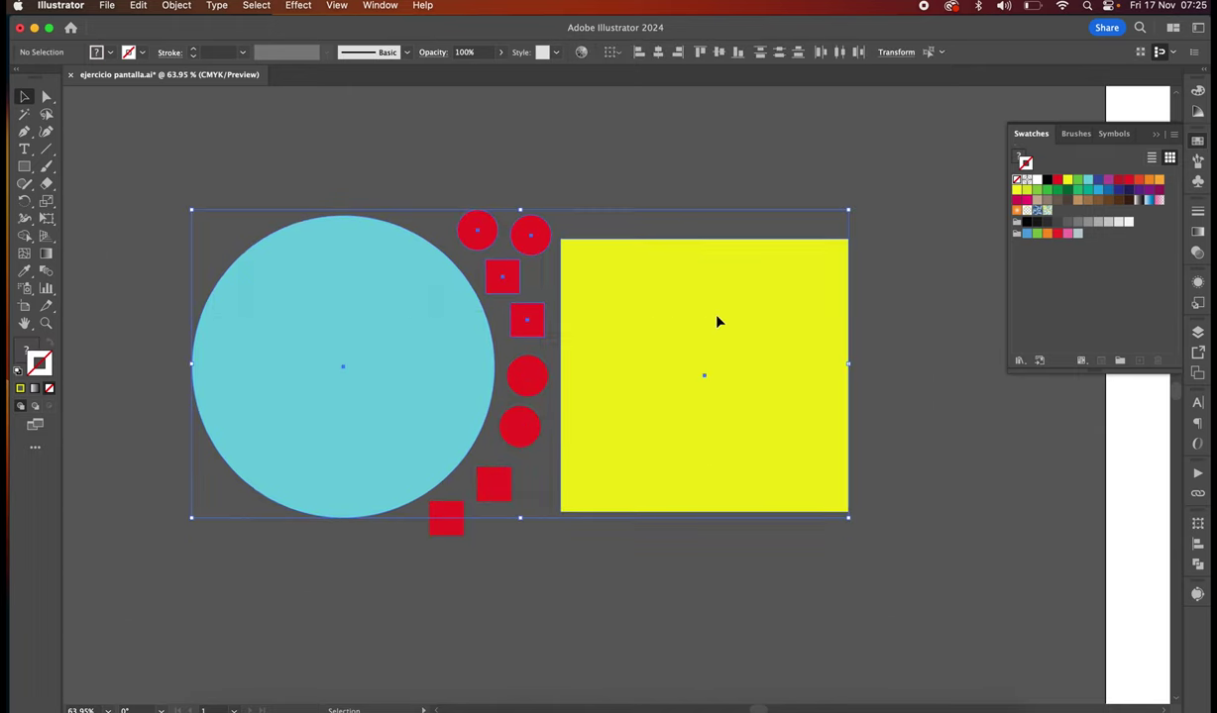
pyautogui.click(263, 133)
pyautogui.moveTo(741, 324)
pyautogui.mouseDown()
pyautogui.moveTo(750, 297)
pyautogui.moveTo(728, 323)
pyautogui.mouseUp()
pyautogui.moveTo(620, 367); pyautogui.dragTo(624, 297)
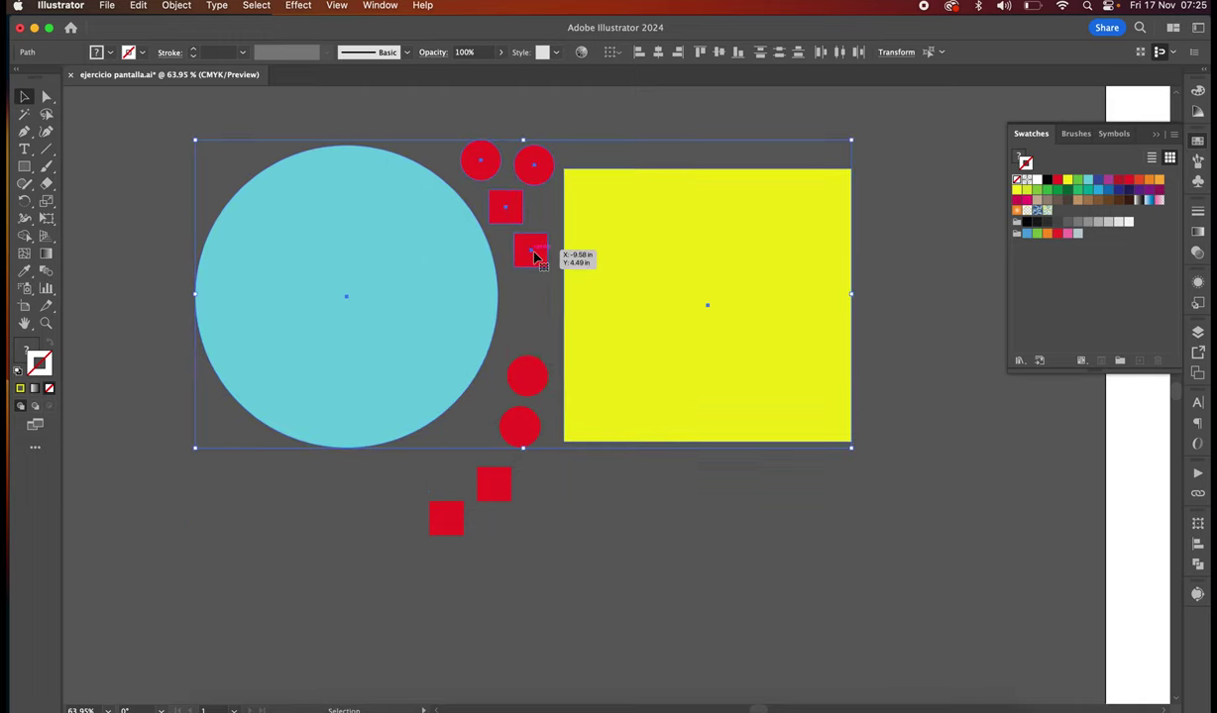
pyautogui.press('super+z')
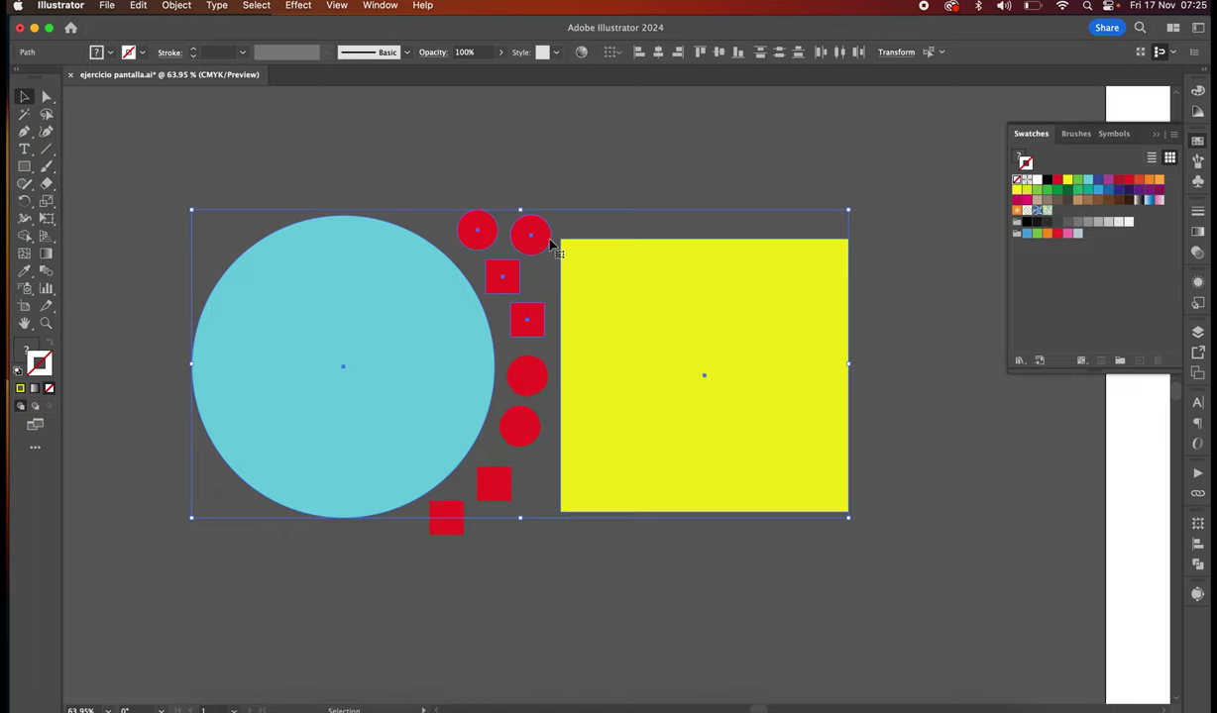
# Select only the large blue circle and the yellow rectangle and group them
pyautogui.click(388, 171)
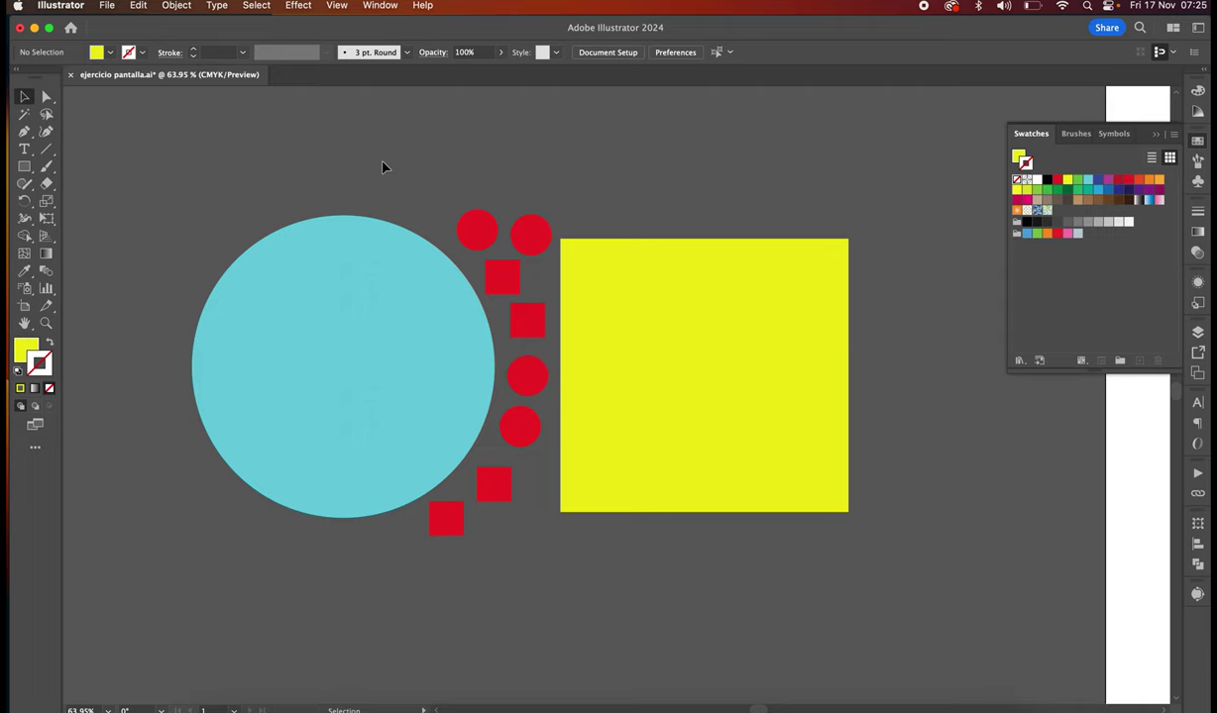
pyautogui.click(348, 271)
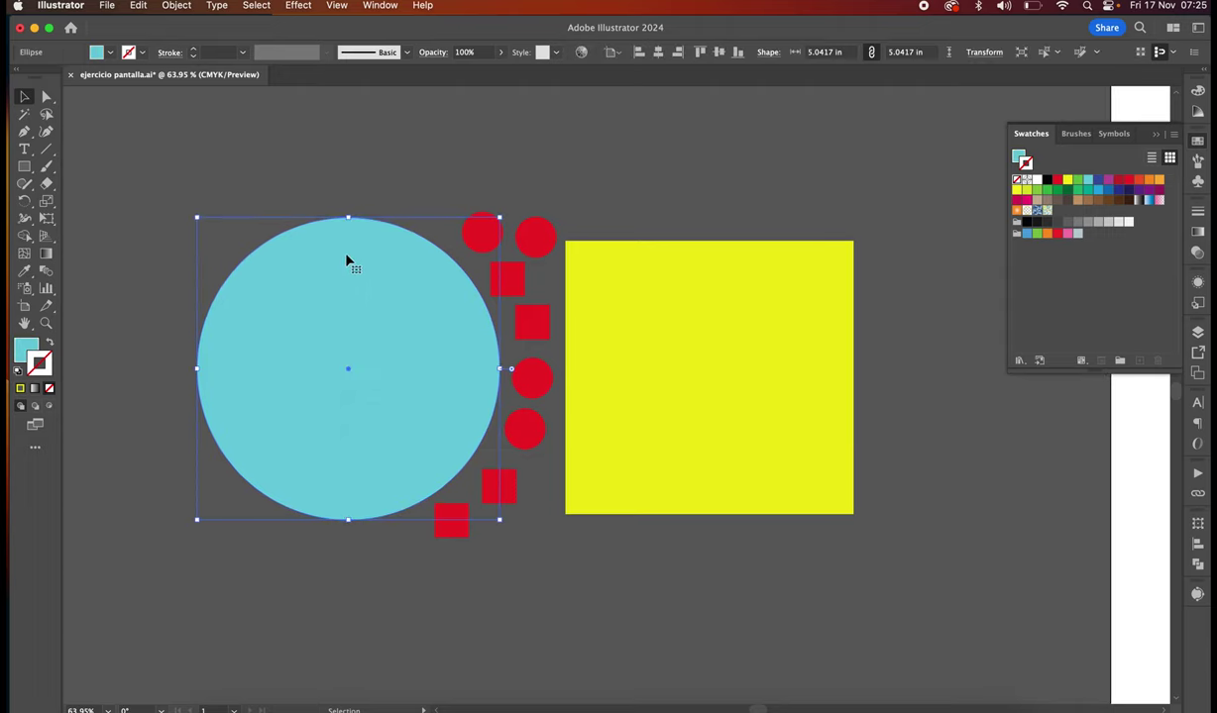
pyautogui.keyDown('shift'); pyautogui.click(621, 315); pyautogui.keyUp('shift')
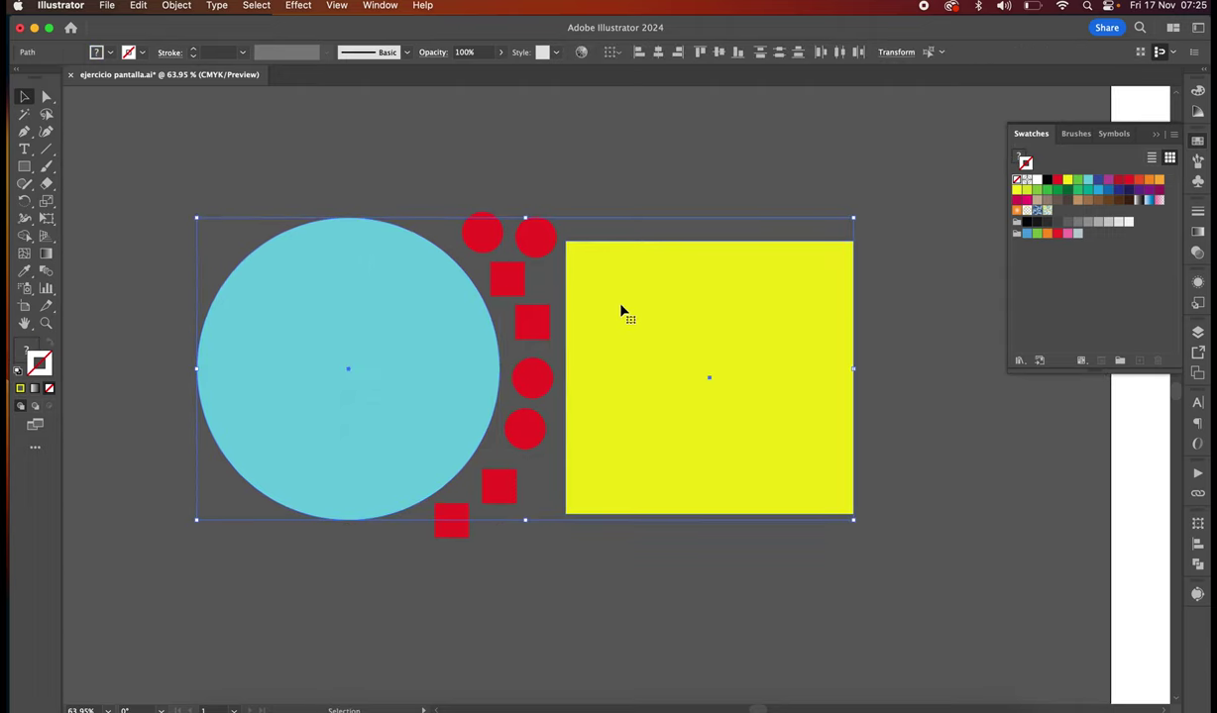
pyautogui.click(287, 165)
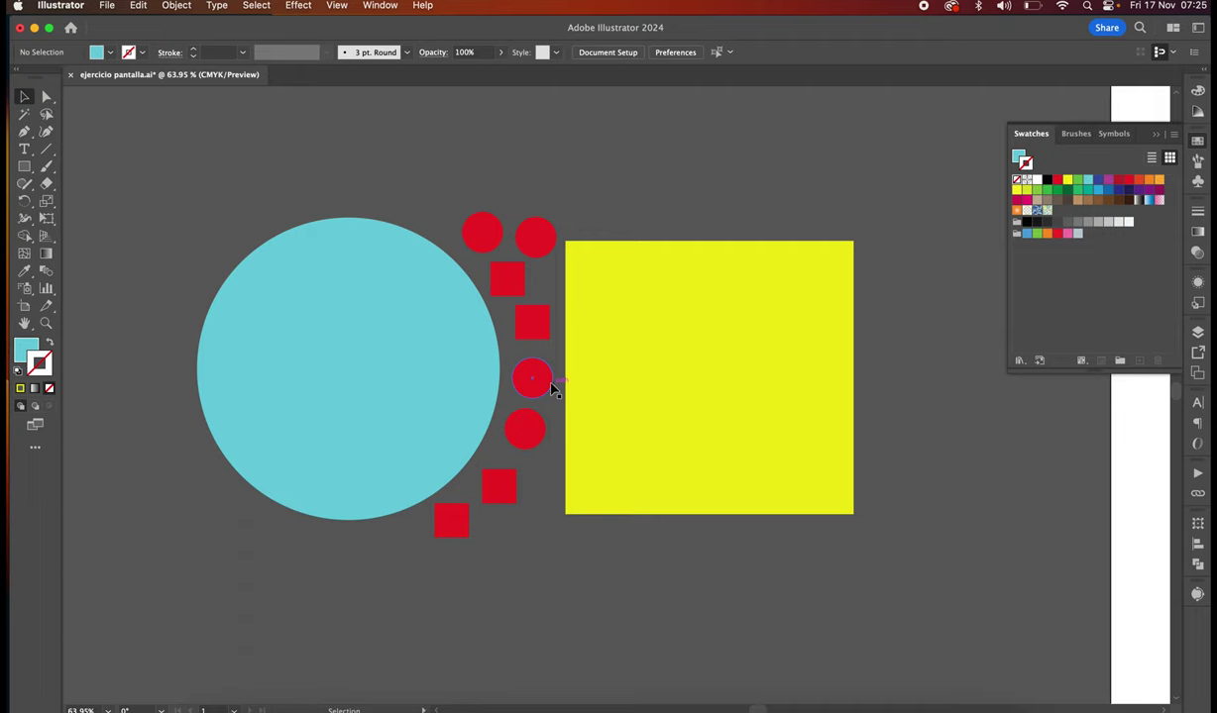
pyautogui.click(284, 258)
pyautogui.keyDown('shift'); pyautogui.click(616, 332); pyautogui.keyUp('shift')
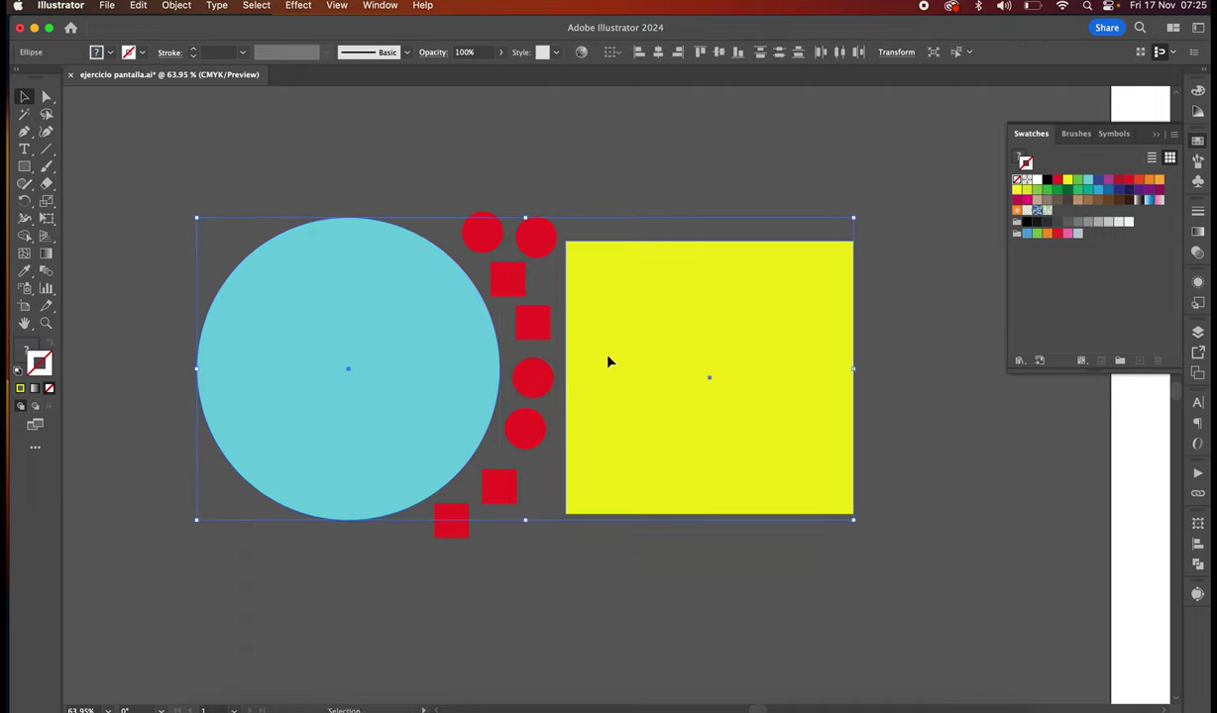
pyautogui.rightClick(626, 274)
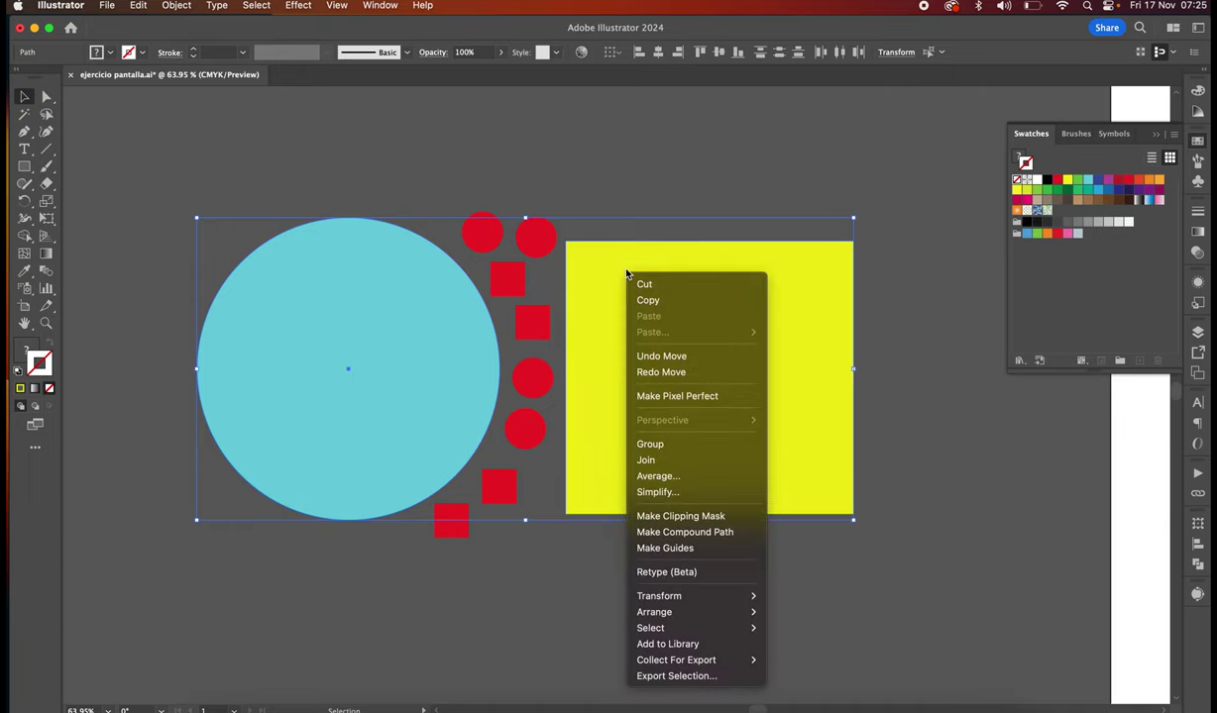
pyautogui.click(704, 452)
# Move the grouped circle and rectangle upward, clear the selection, and bring the group back down beside the small red shapes
pyautogui.moveTo(684, 485); pyautogui.dragTo(679, 375)
pyautogui.click(182, 503)
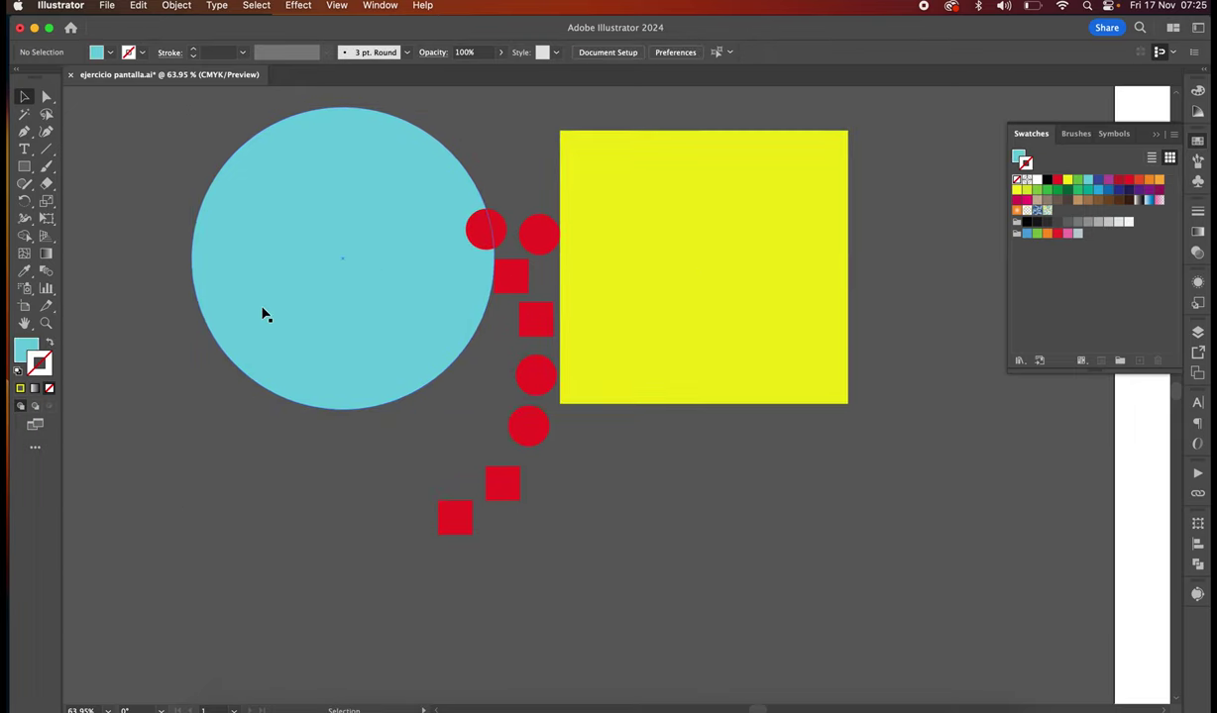
pyautogui.moveTo(312, 282); pyautogui.dragTo(396, 340)
# Ungroup the large circle and yellow rectangle and move each separately, spacing both farther from the small red shapes
pyautogui.rightClick(414, 289)
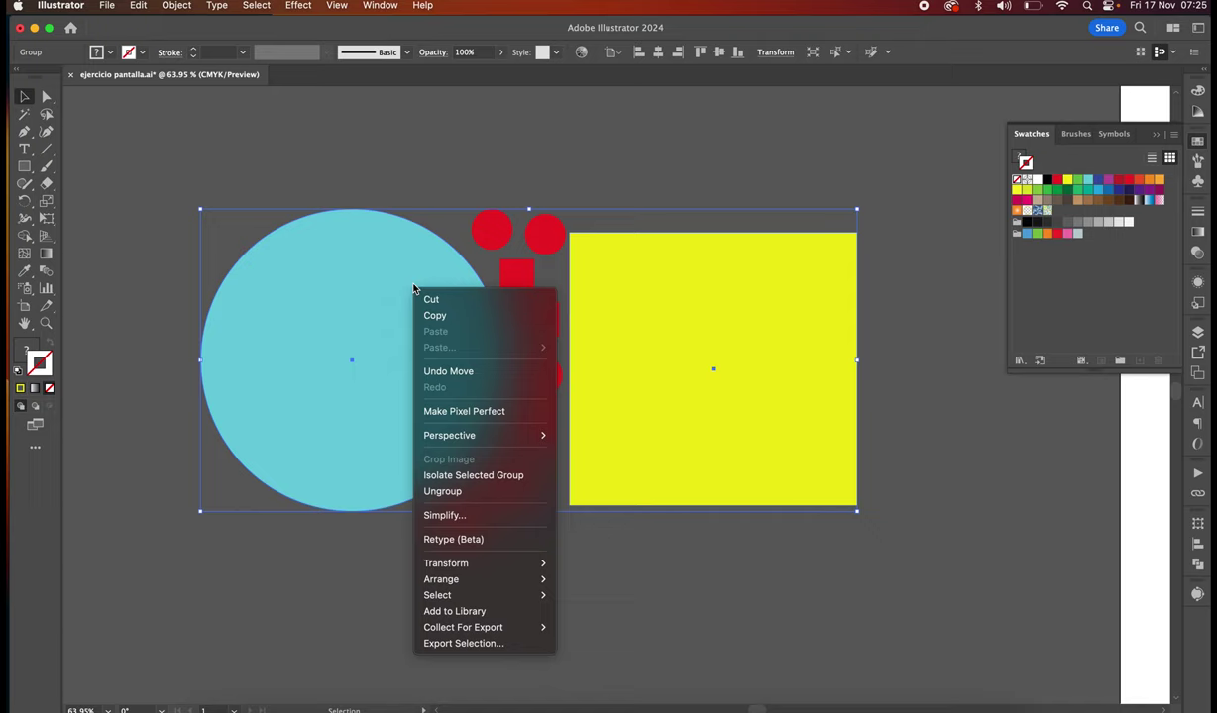
pyautogui.click(448, 496)
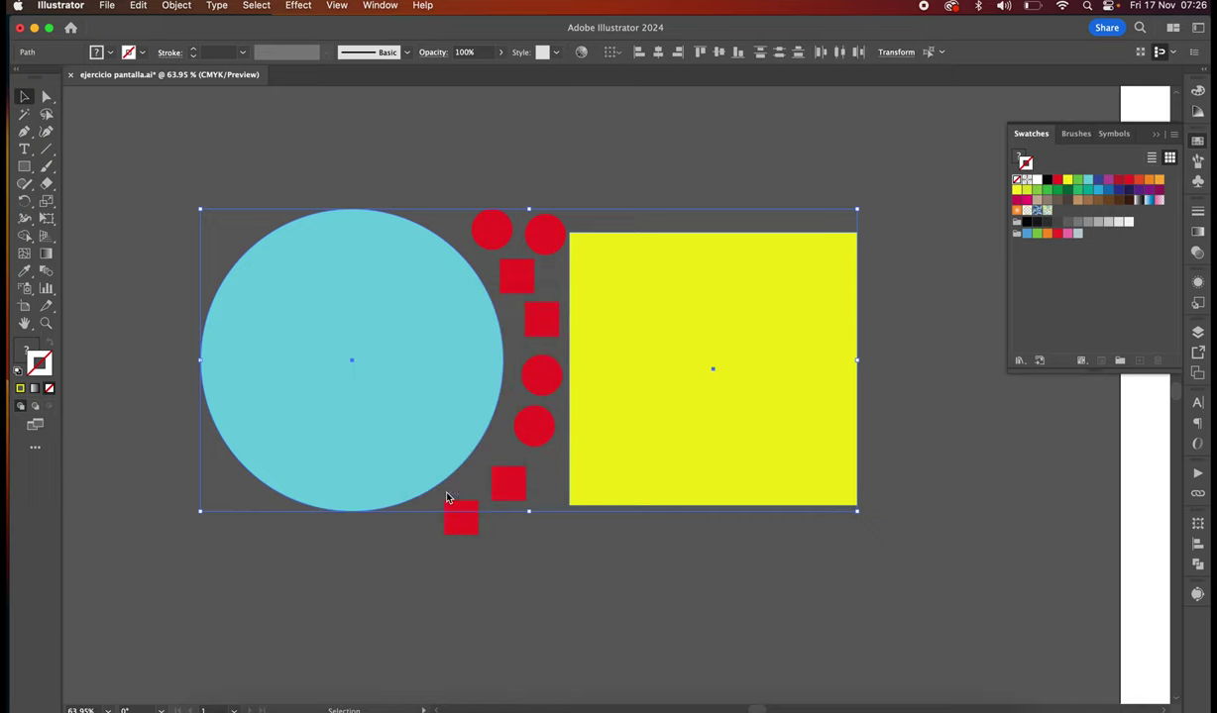
pyautogui.click(413, 156)
pyautogui.moveTo(337, 325); pyautogui.dragTo(357, 242)
pyautogui.moveTo(331, 293); pyautogui.dragTo(352, 384)
pyautogui.moveTo(633, 342); pyautogui.dragTo(659, 346)
pyautogui.click(186, 146)
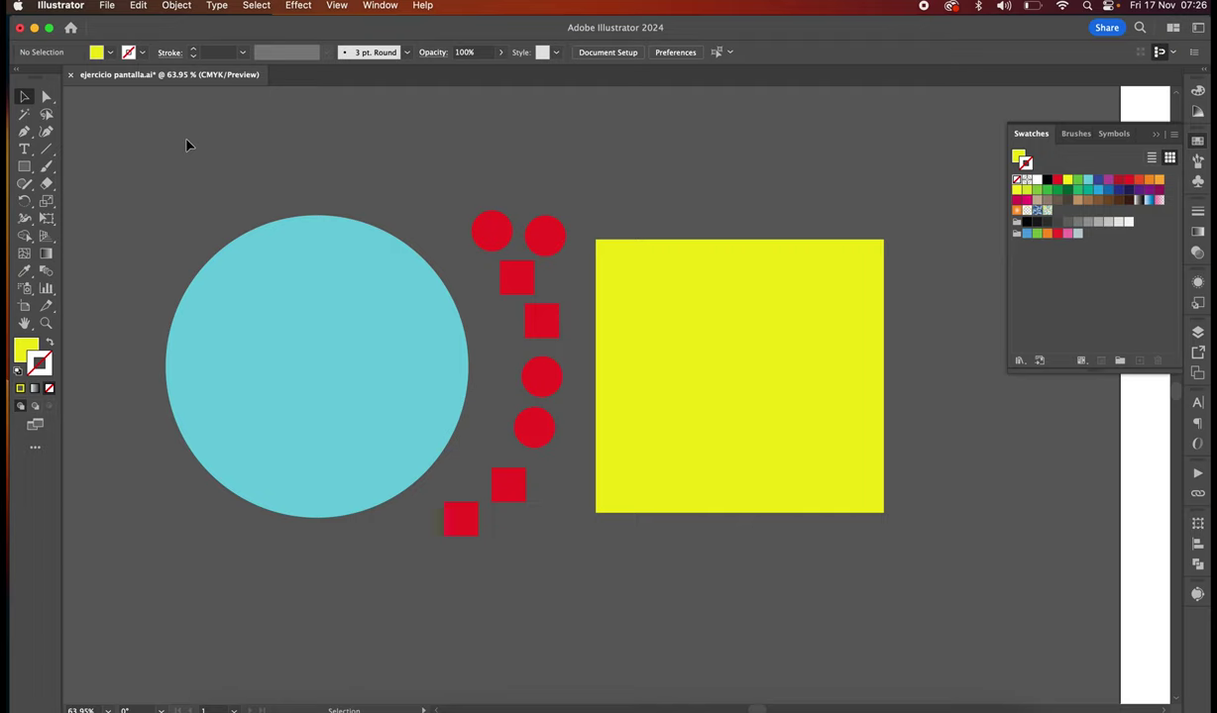
# Enter isolation mode on the large circle, exit it completely, and isolate the circle again
pyautogui.doubleClick(254, 282)
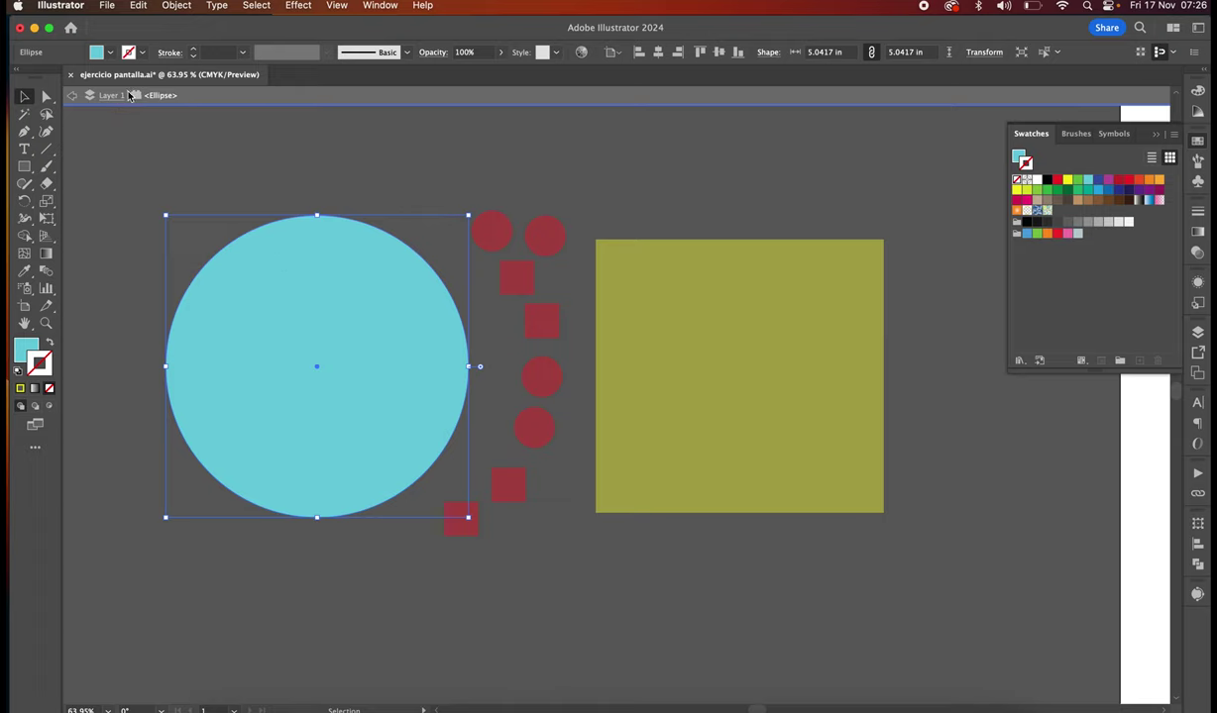
pyautogui.click(73, 100)
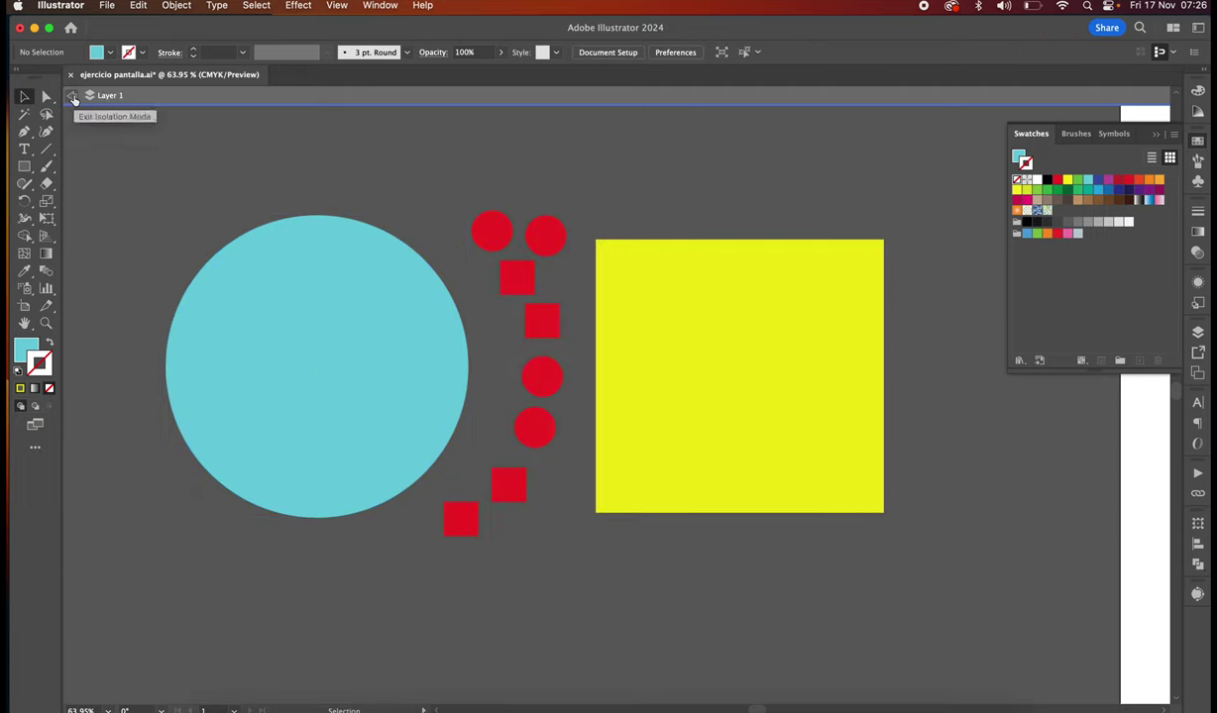
pyautogui.click(73, 100)
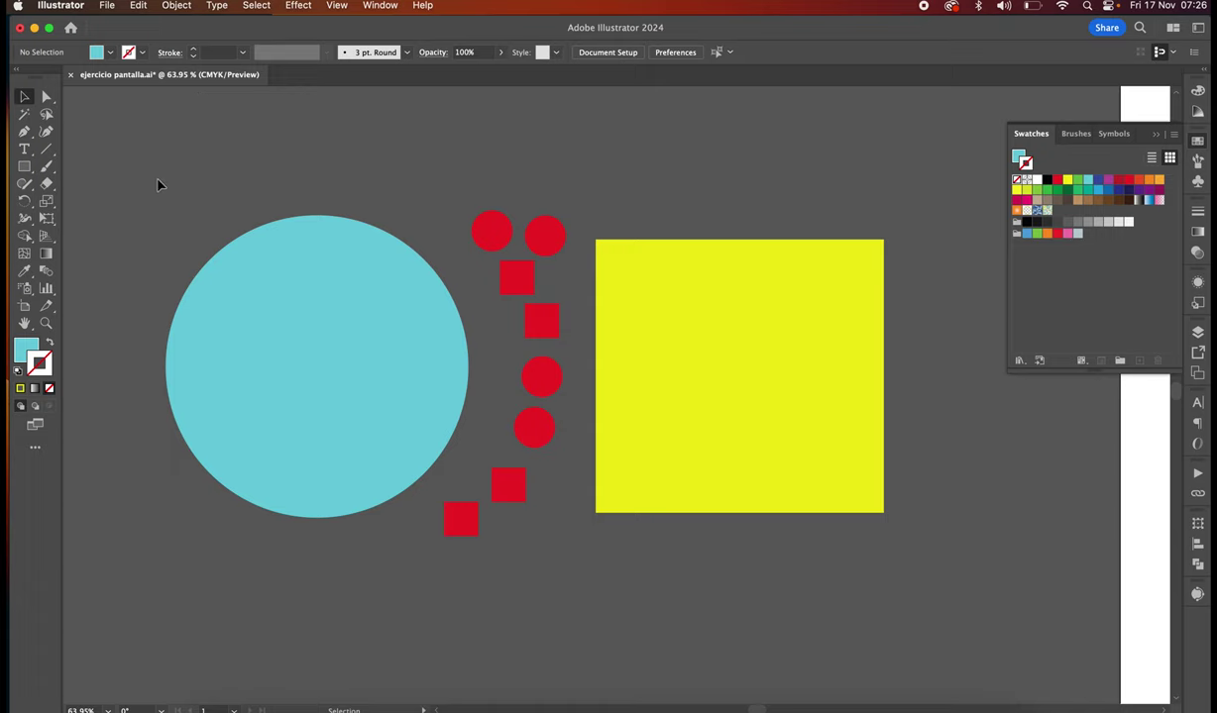
pyautogui.doubleClick(278, 304)
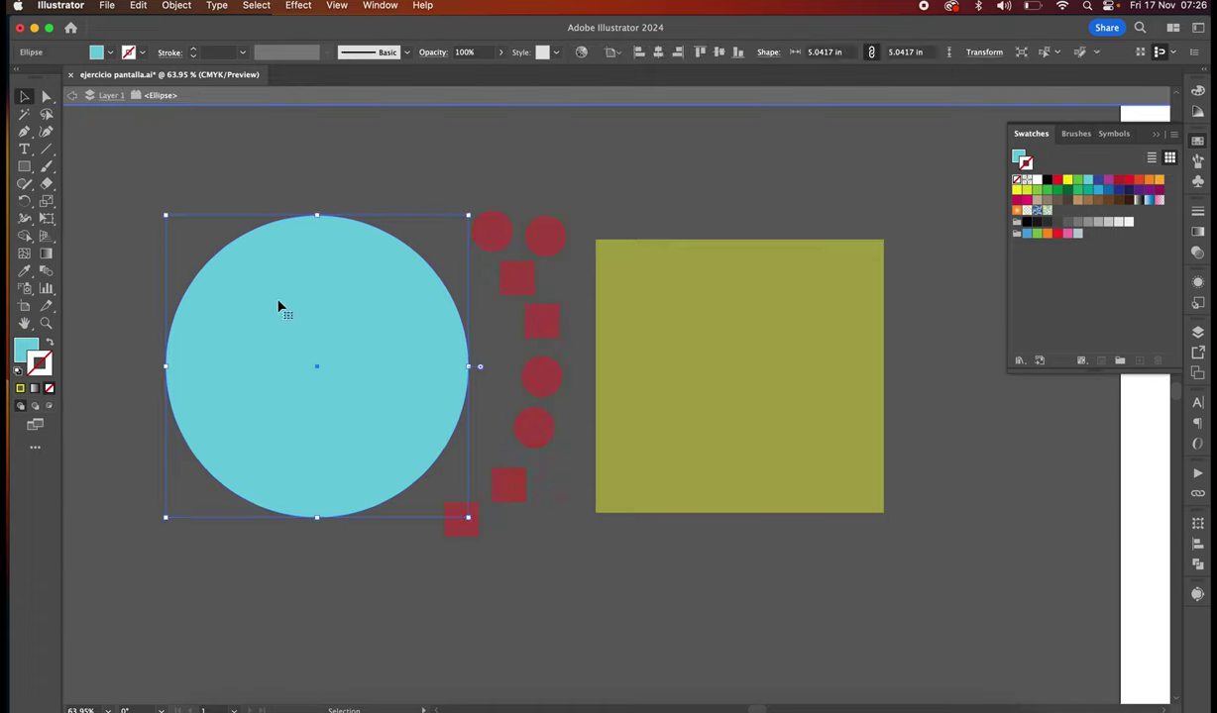